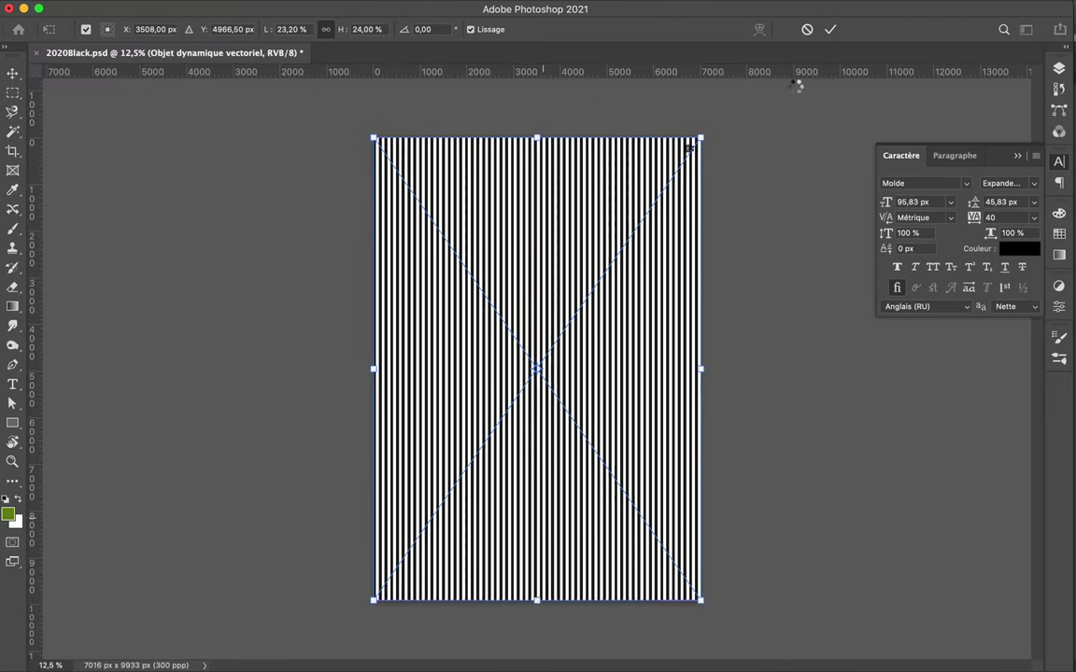
- Apply the stripe resize and move the stripe layer beneath the poster text layers
left_click(831, 29)
left_click(1059, 68)
left_click_drag(850, 206, 887, 347)
- Add a Levels adjustment with input levels 27 and 224, then merge it into the stripes
left_click(971, 642)
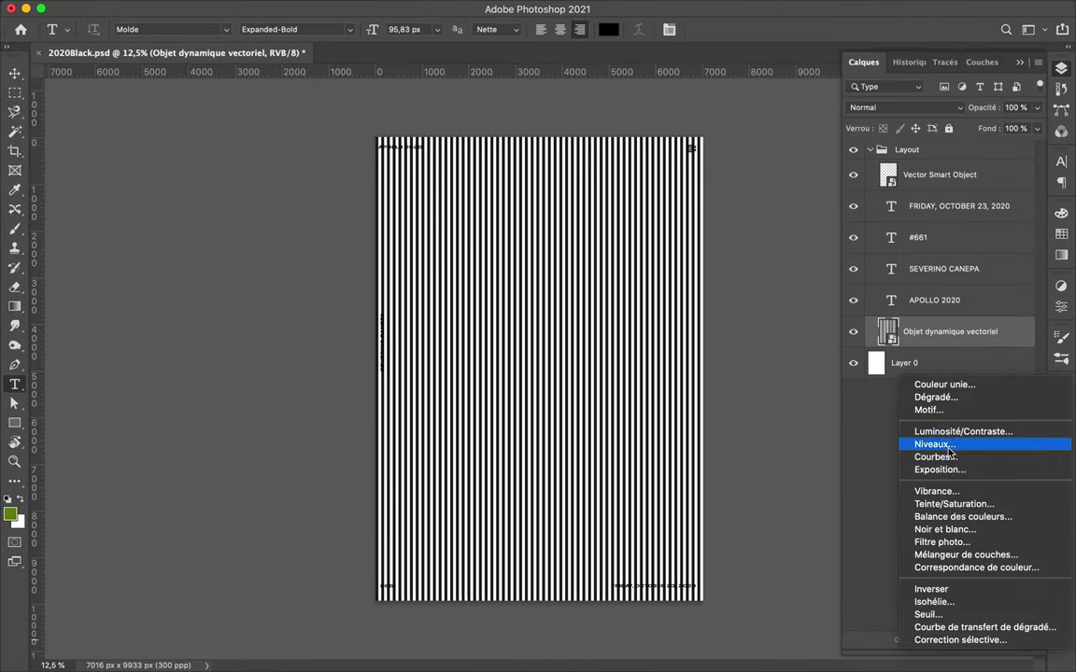
left_click(949, 444)
mouse_move(846, 438)
left_mouse_down()
mouse_move(943, 439)
mouse_move(865, 439)
left_mouse_up()
left_click_drag(1025, 439, 1005, 441)
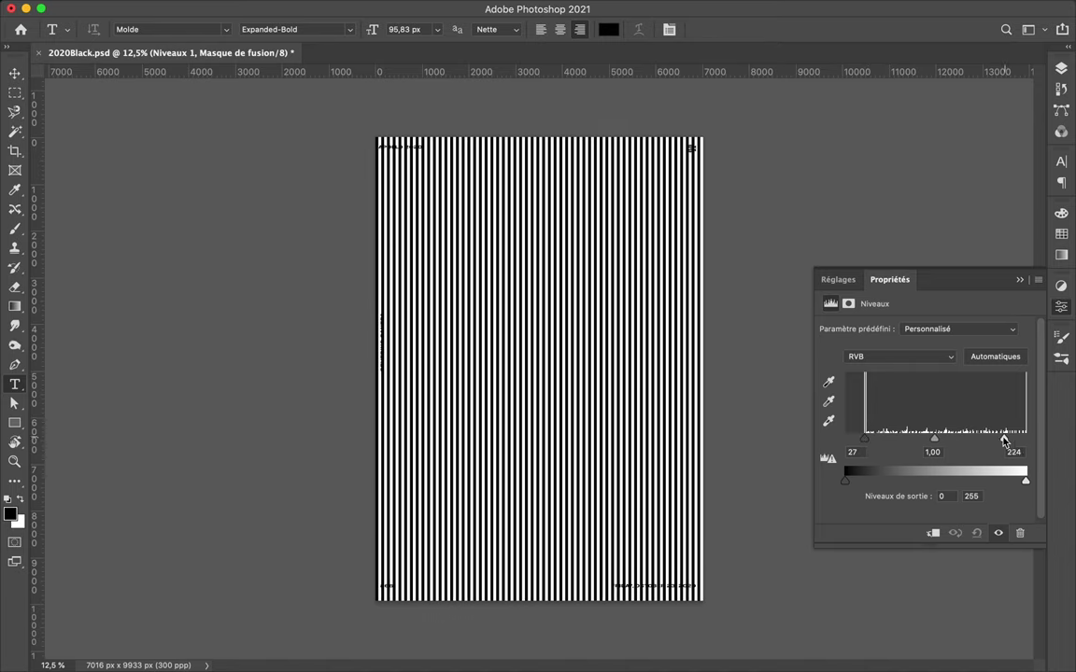
left_click(1061, 69)
key("ctrl+e")
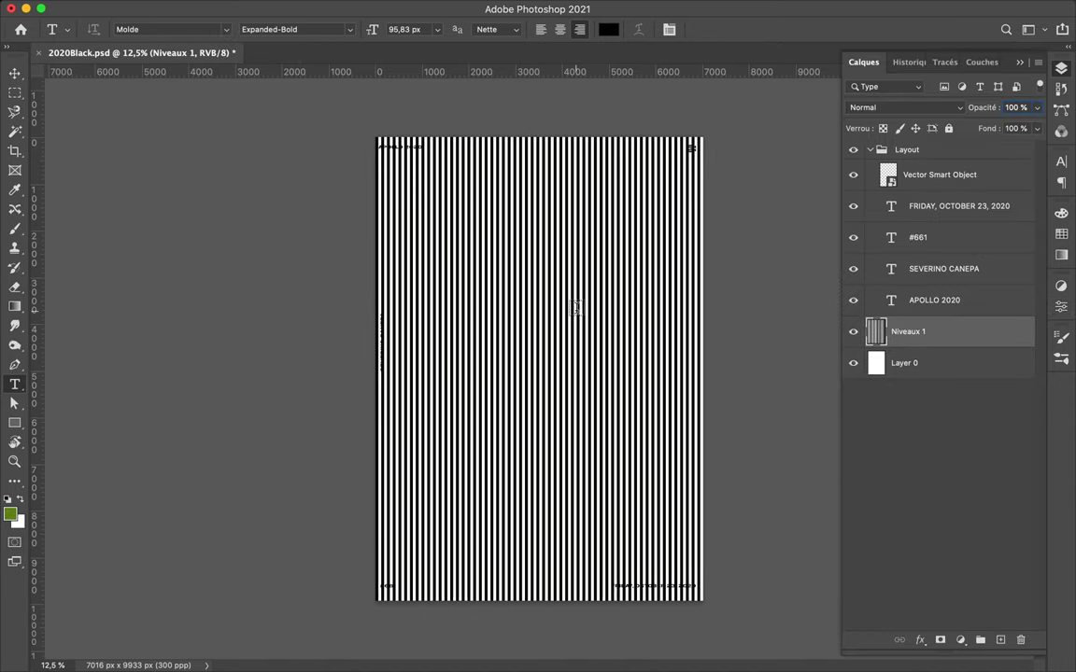
- Add the FAKE text line to the poster
left_click(394, 248)
key("ctrl+Return")
key("ctrl+t")
- Enlarge the FAKE text and duplicate it as an OPTICAL line
mouse_move(435, 258)
left_mouse_down()
mouse_move(488, 265)
mouse_move(514, 327)
mouse_move(546, 346)
left_mouse_up()
key("Return")
key("v")
double_click(558, 320)
type("OPTICAL")
key("ctrl+Return")
- Retype the second copy as ILLUSION and move it lower and to the right
double_click(546, 347)
type("ILLUSION")
key("ctrl+Return")
key("v")
mouse_move(523, 351)
left_mouse_down()
mouse_move(554, 374)
mouse_move(538, 447)
left_mouse_up()
- Scale FAKE, OPTICAL and ILLUSION together to 192.26%
left_click(906, 395, "shift")
key("ctrl+t")
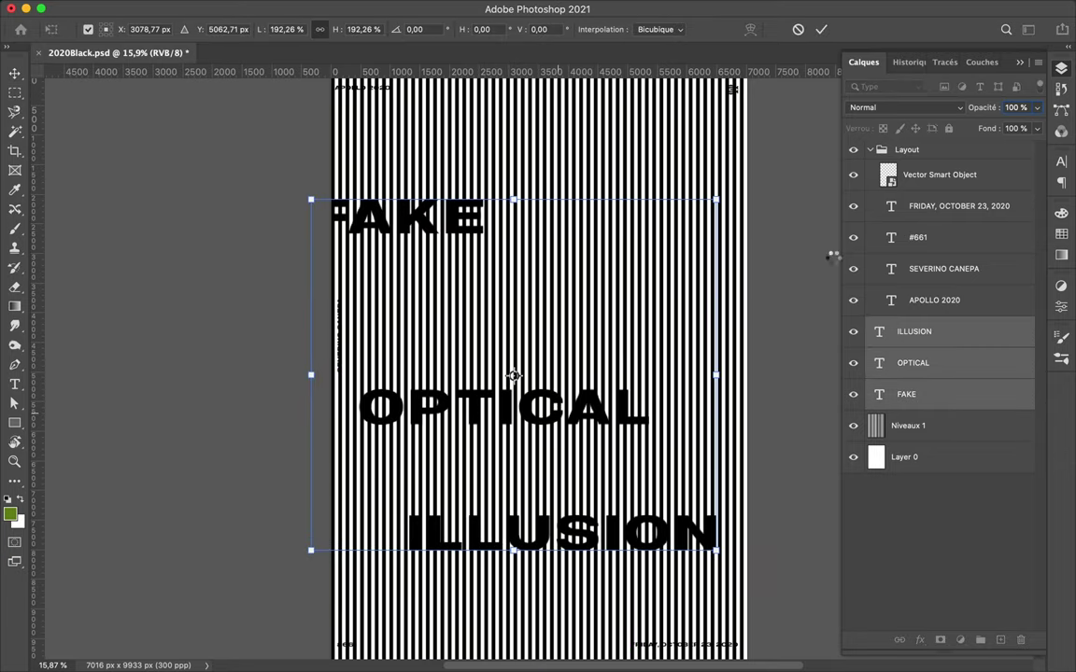
key("Return")
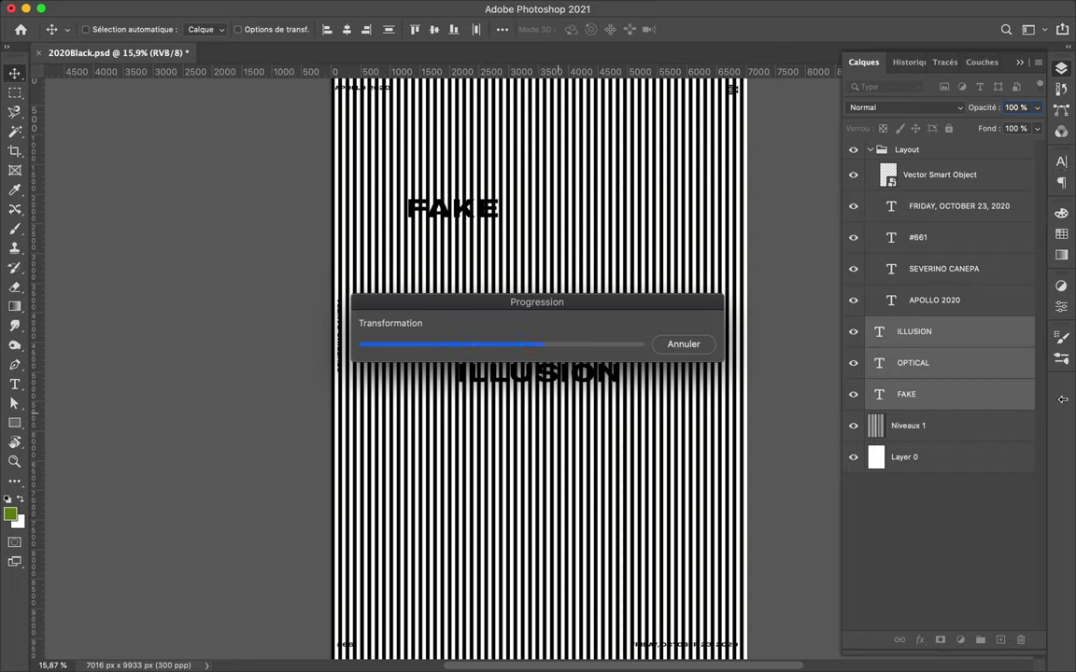
left_click_drag(661, 308, 675, 241)
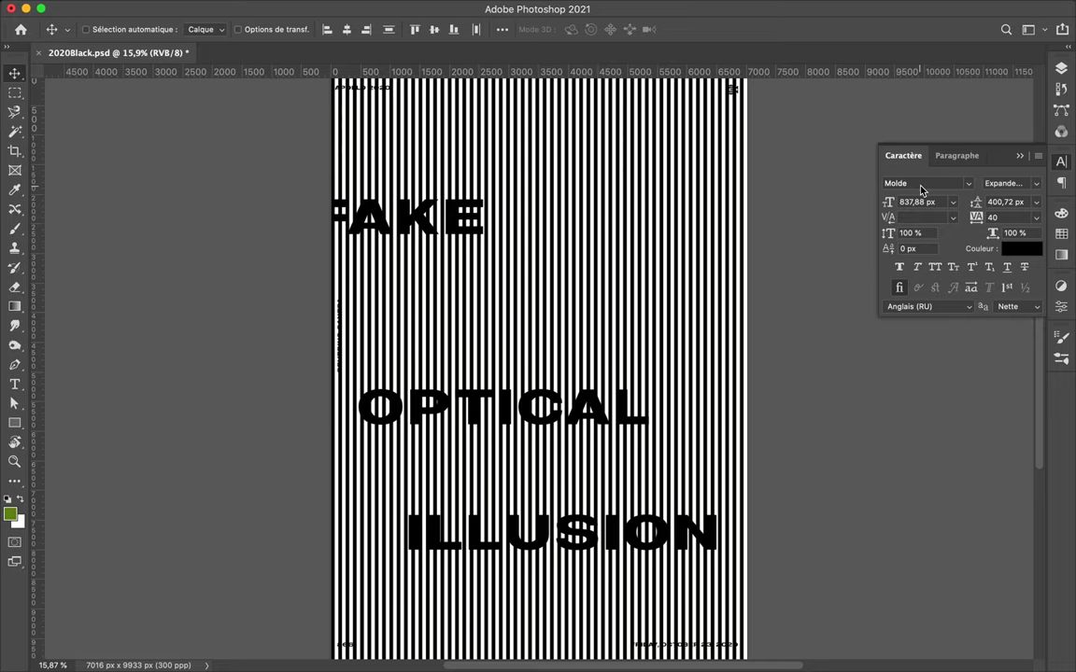
- Change the three words' font to URW DIN Medium with tracking 0
left_click(920, 185)
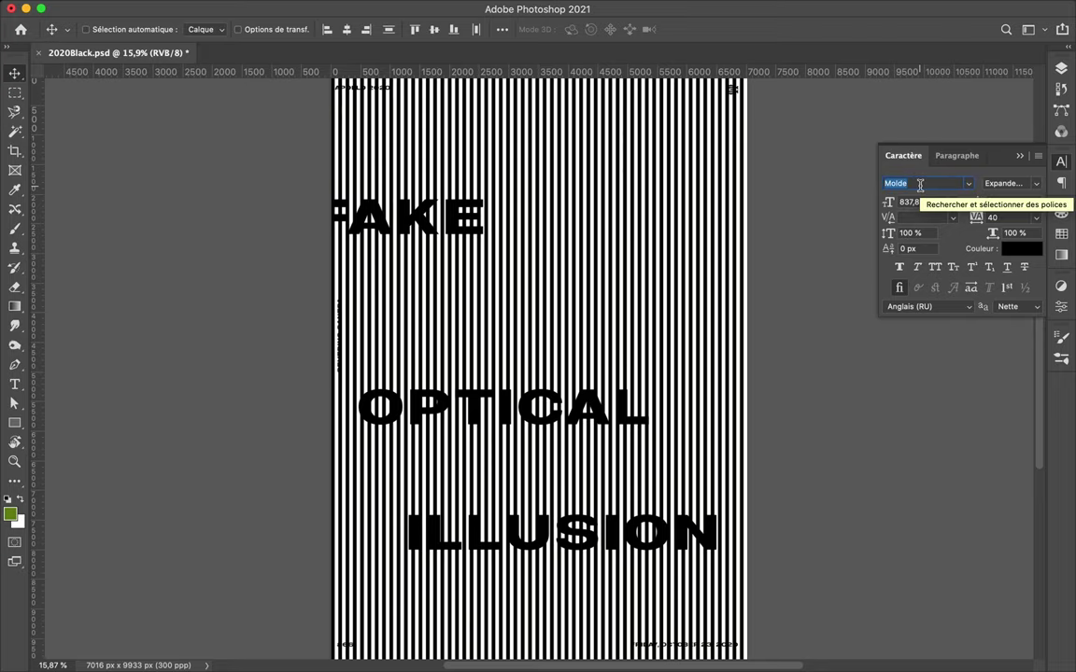
type("s")
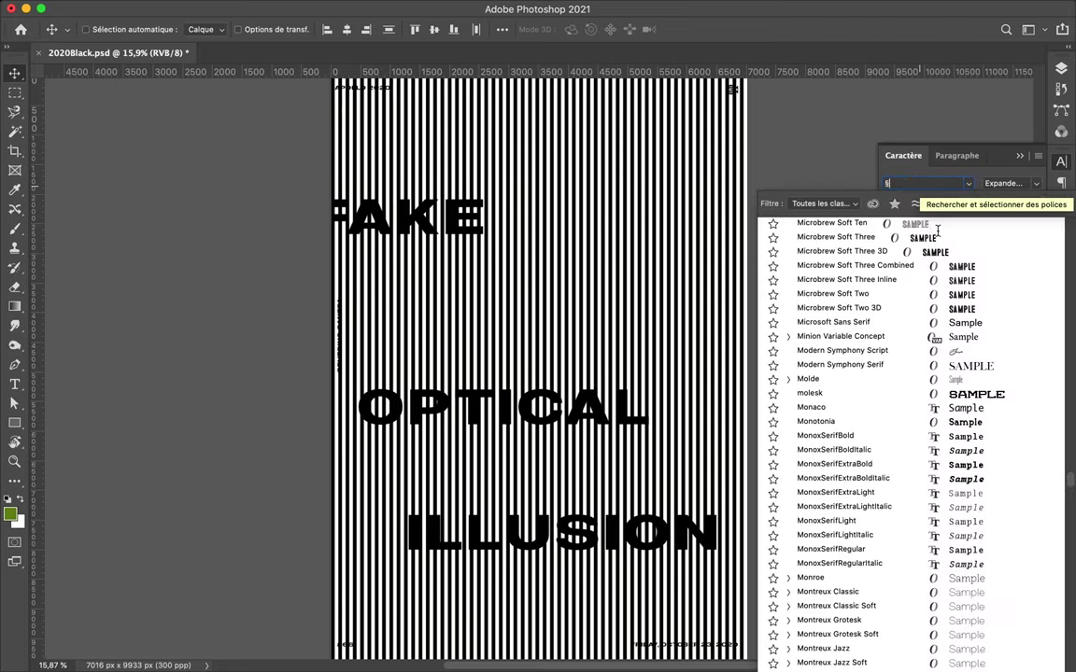
key("BackSpace")
type("urw")
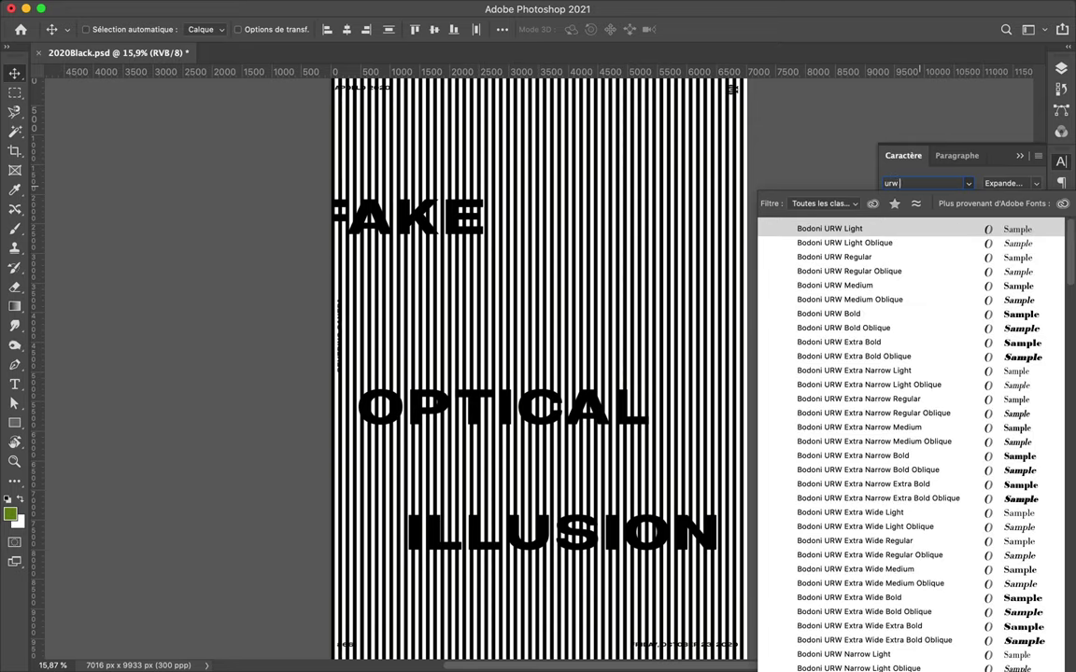
type(" din")
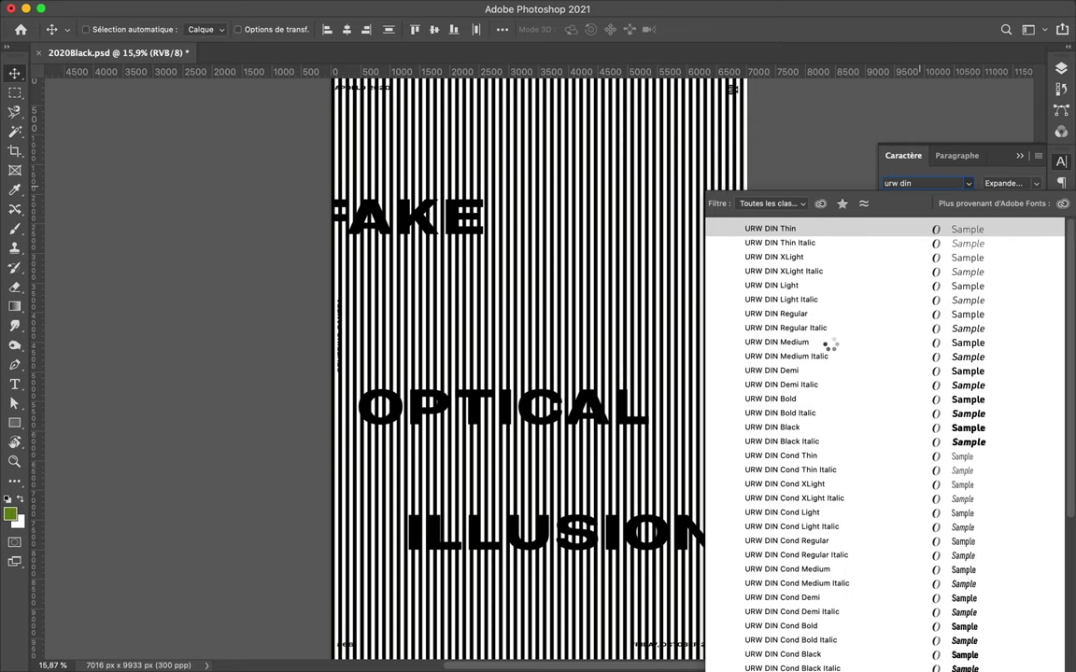
key("Down")
key("Down")
key("Down")
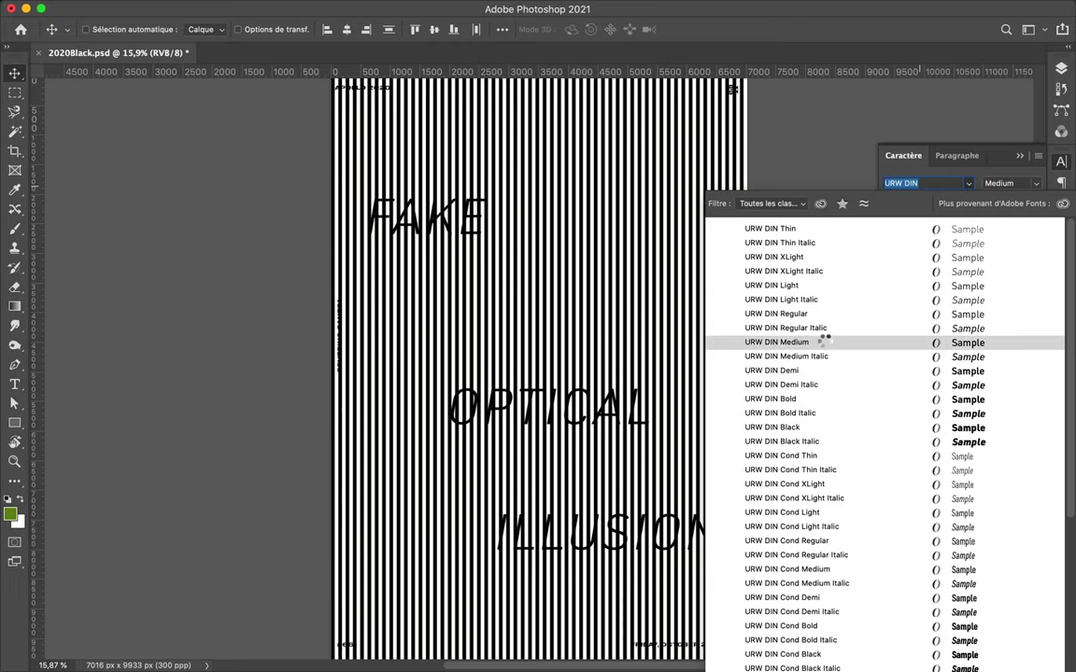
left_click(840, 343)
left_click(1007, 184)
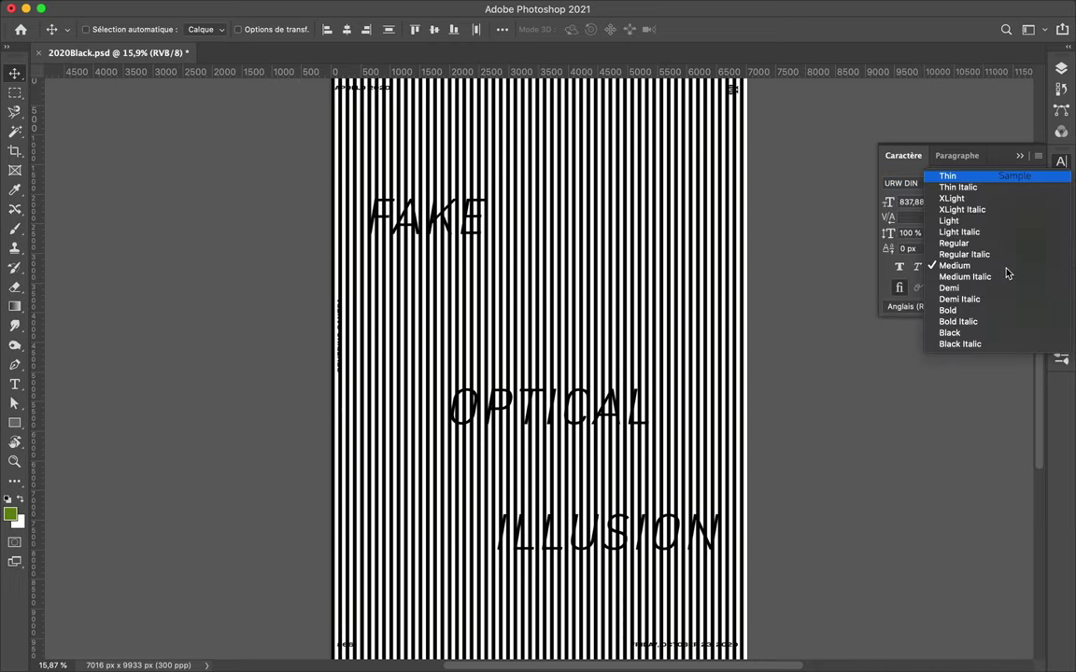
left_click(829, 256)
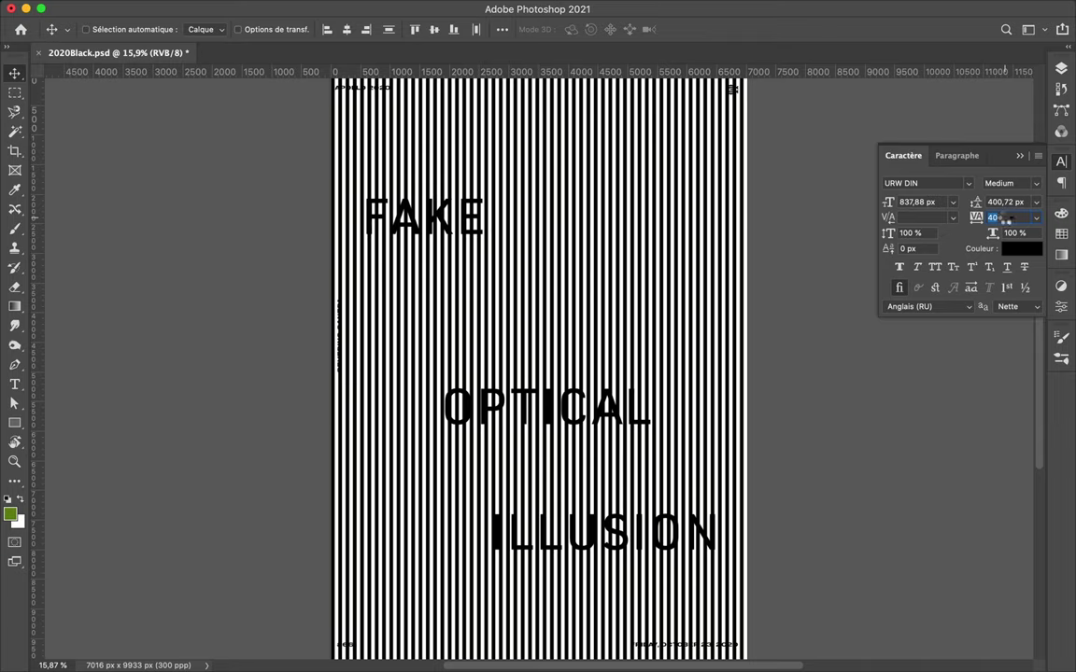
type("0")
key("Return")
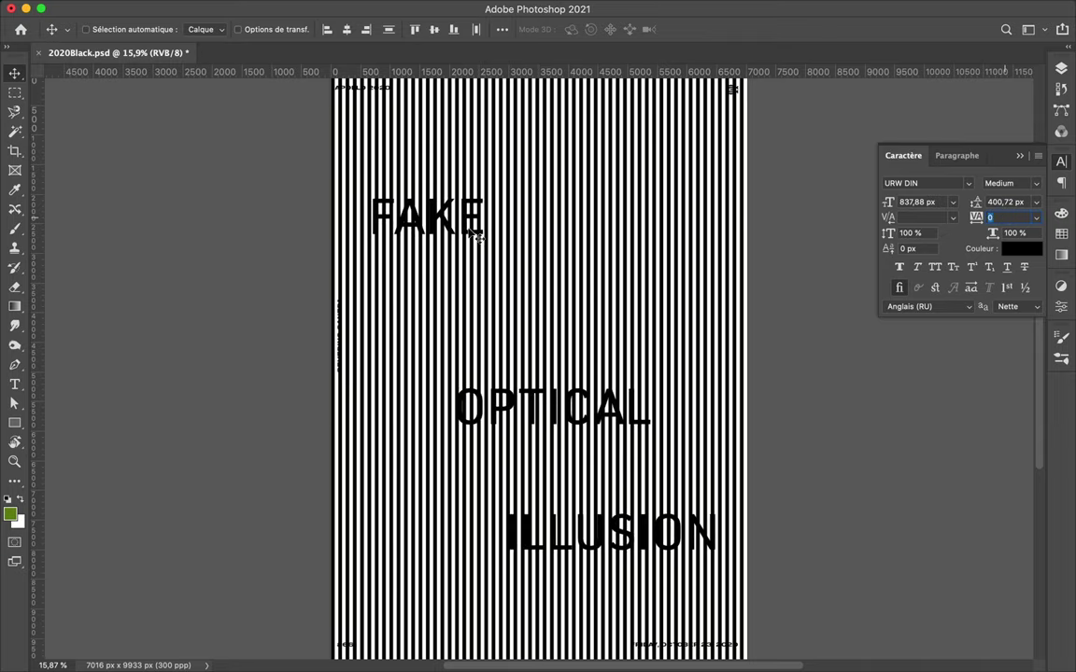
- Stack FAKE directly above OPTICAL with ILLUSION left-aligned beneath it
left_click_drag(544, 353, 626, 485)
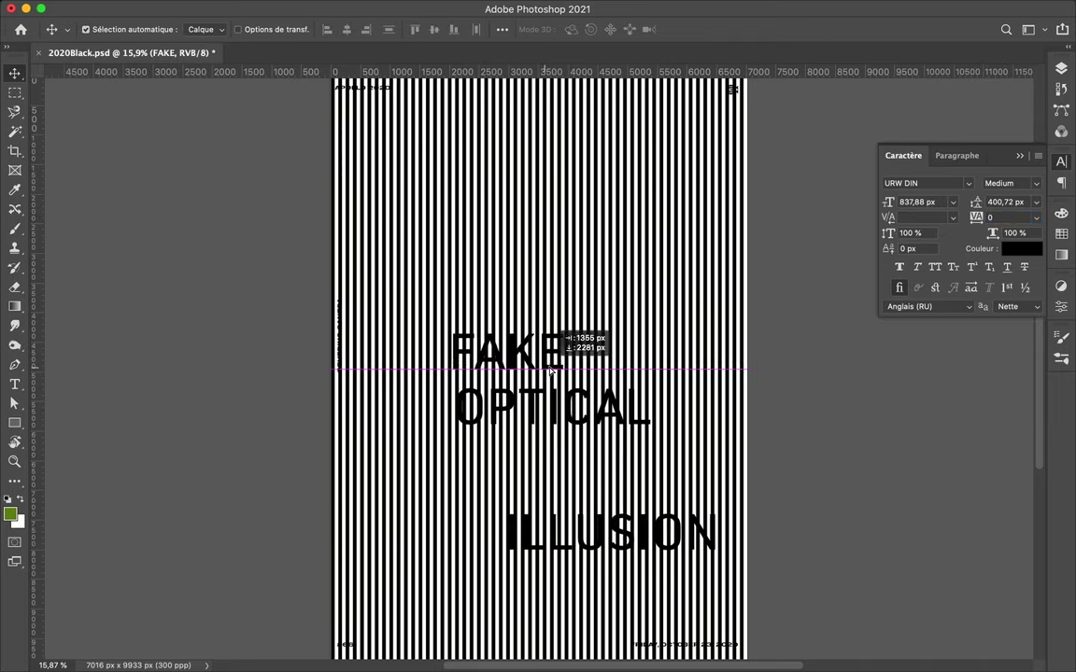
key("ctrl+z")
mouse_move(586, 467)
left_mouse_down()
mouse_move(591, 531)
mouse_move(604, 465)
left_mouse_up()
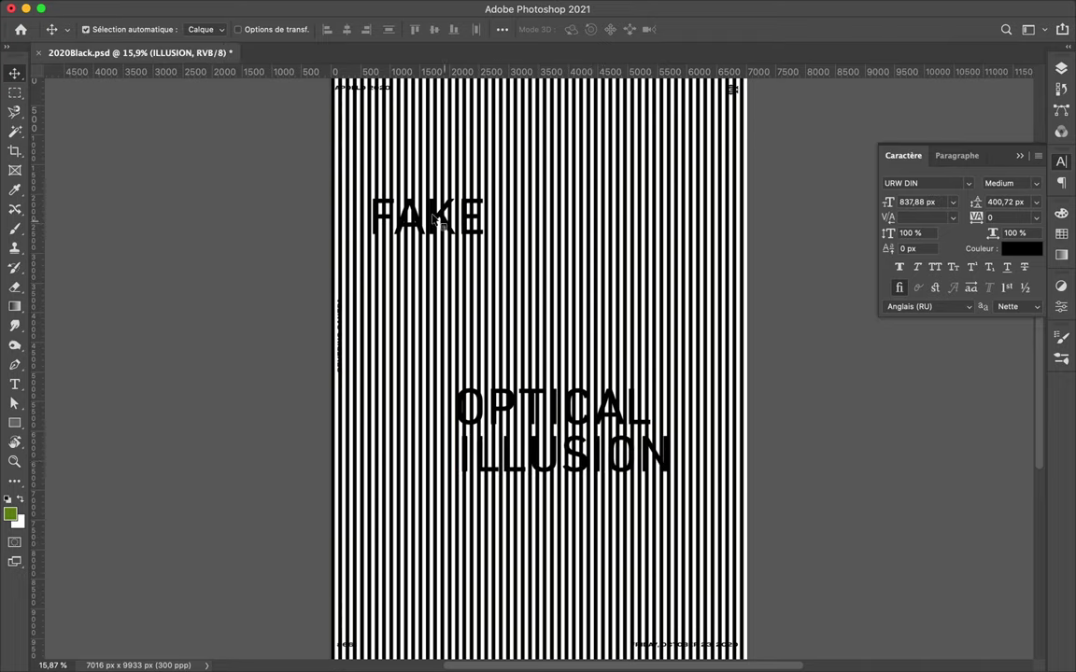
left_click_drag(411, 210, 496, 355)
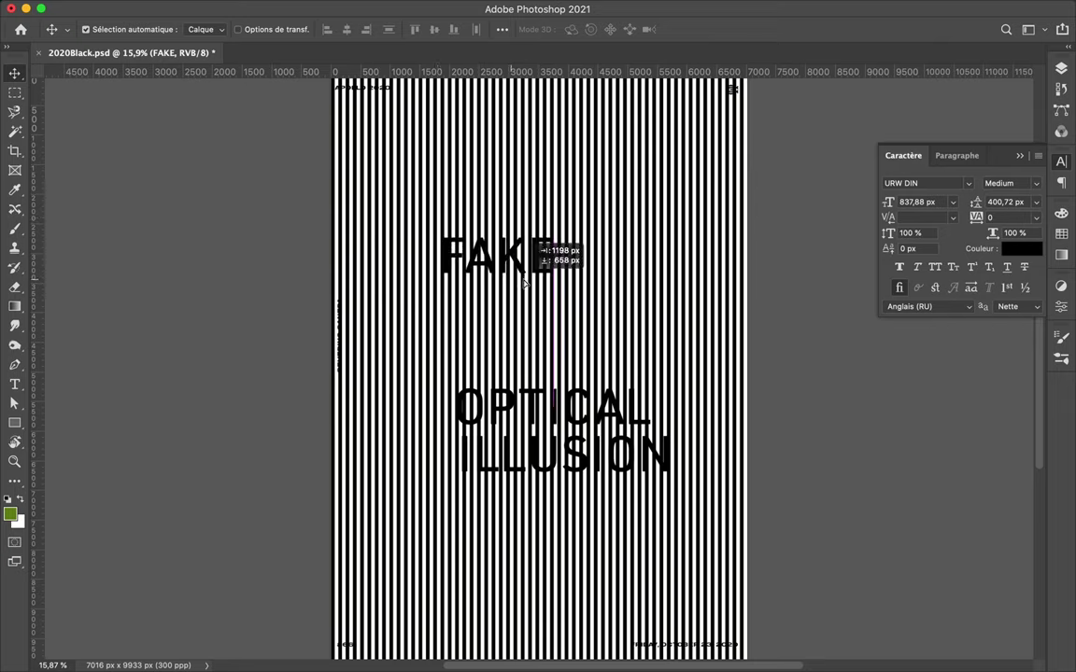
- Enlarge the three-word block to 165% and centre it horizontally on the poster
left_click(540, 467, "shift")
key("ctrl+t")
left_click_drag(456, 471, 319, 557)
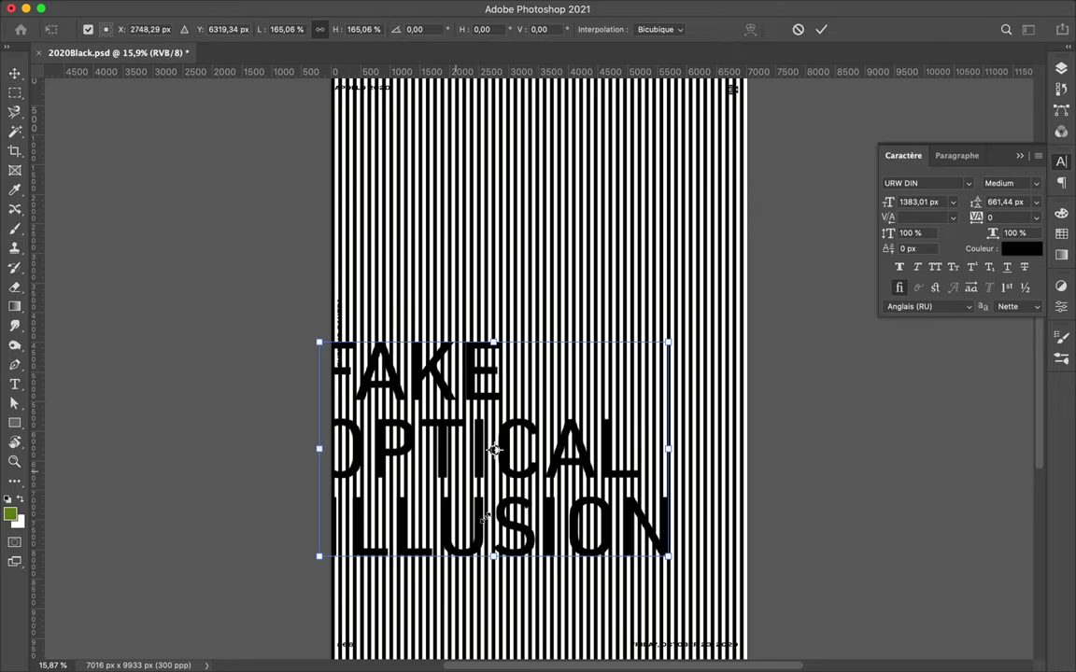
left_click_drag(480, 516, 524, 516)
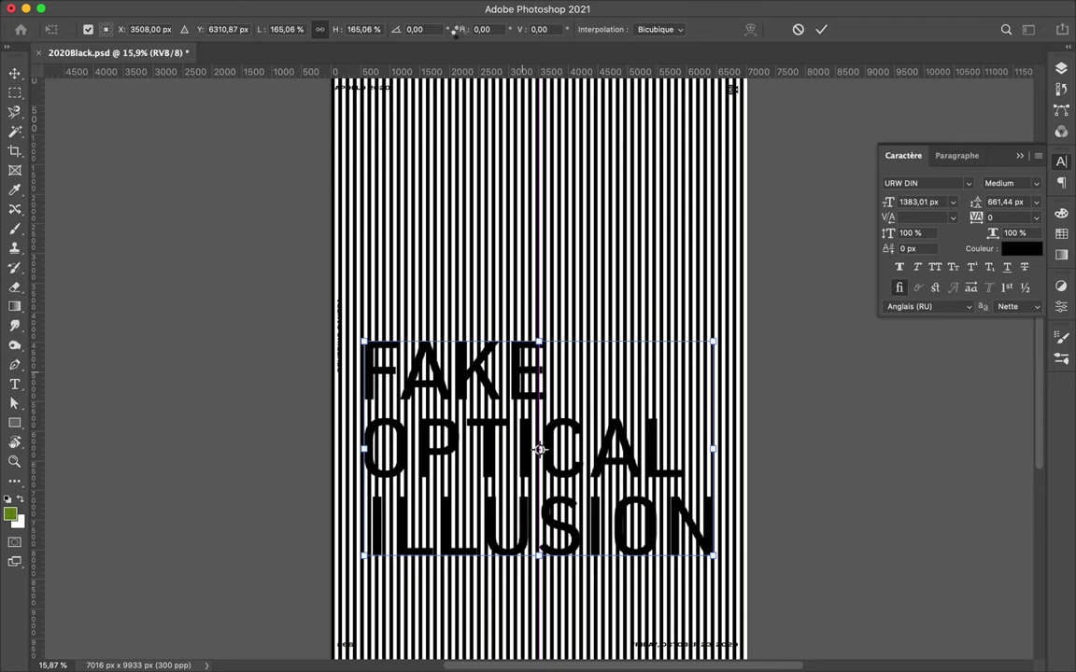
key("Return")
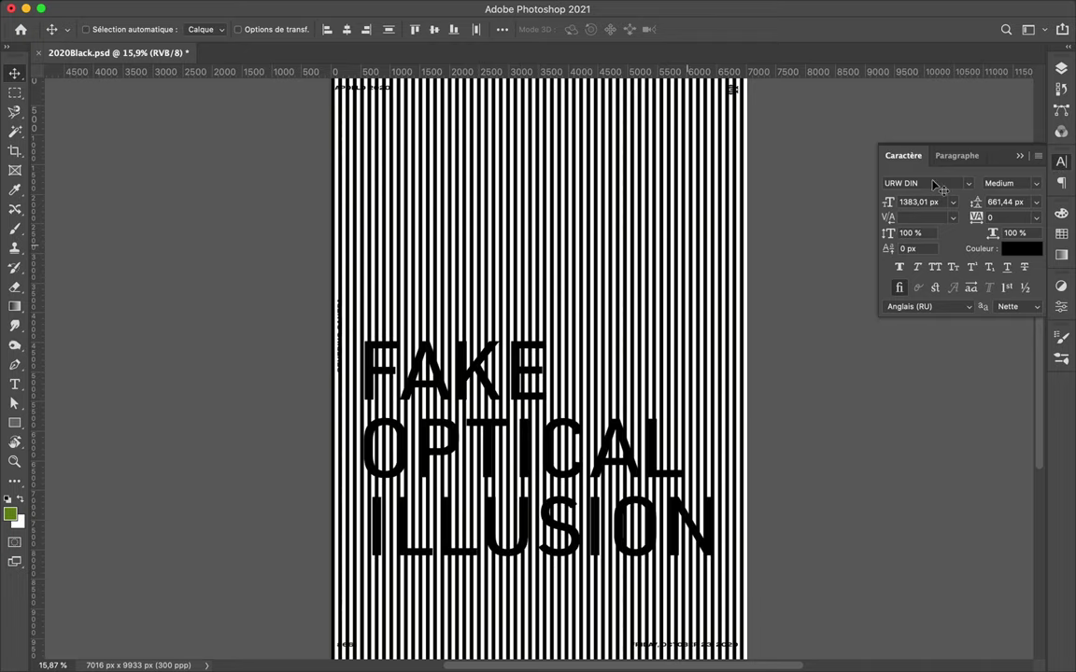
left_click(125, 11)
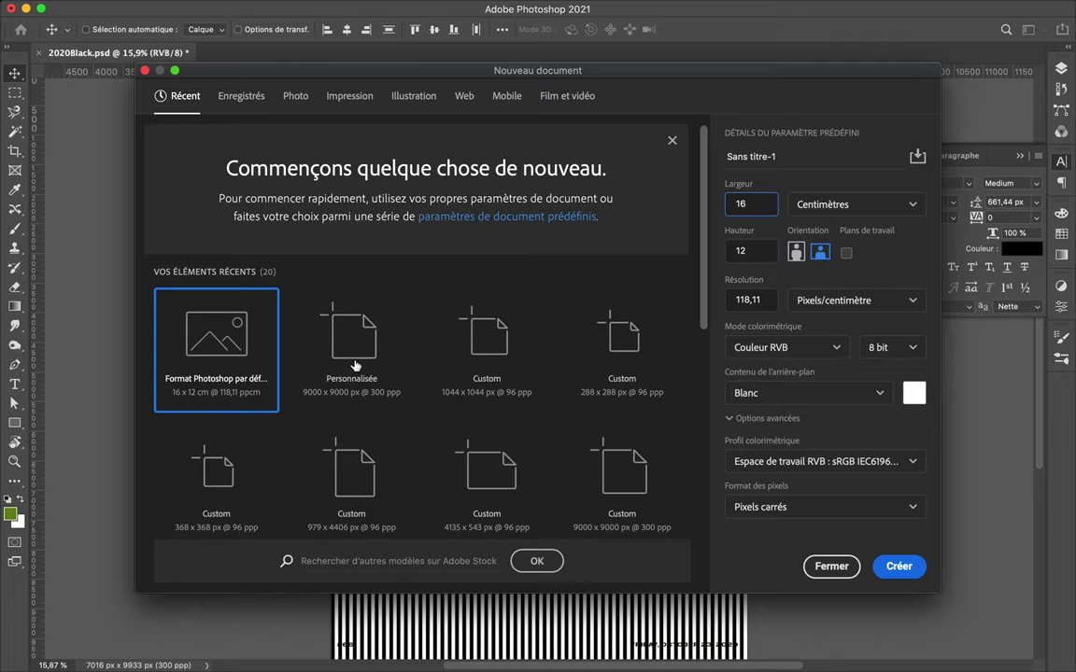
- Create a new 9000 x 9000 px document and return to the poster
left_click(352, 361)
left_click(898, 568)
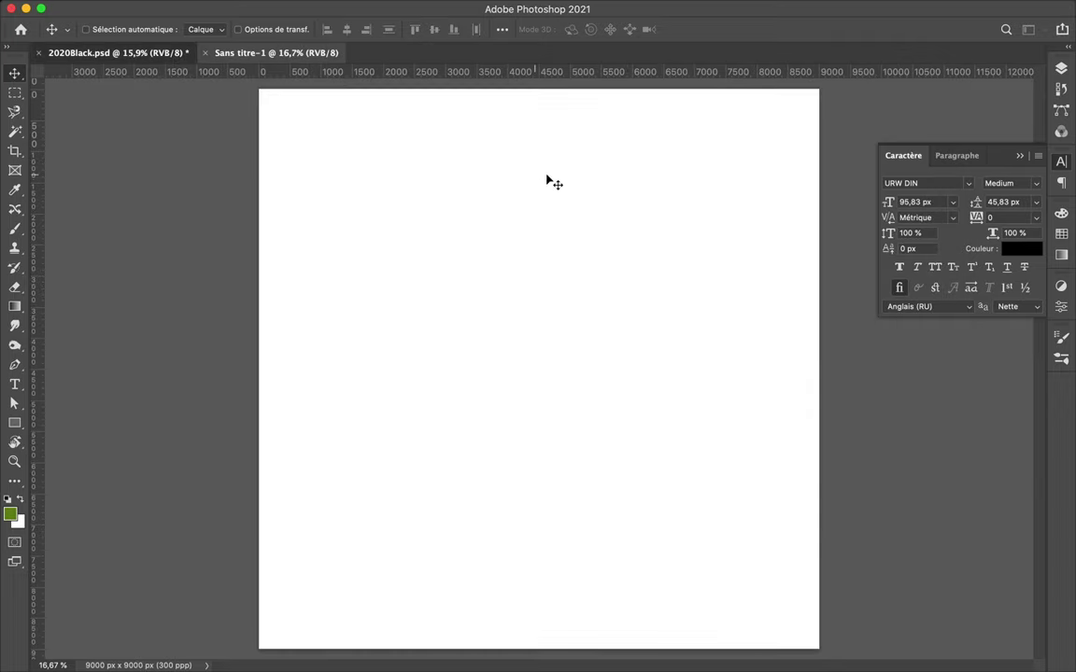
key("ctrl+Tab")
key("ctrl+l")
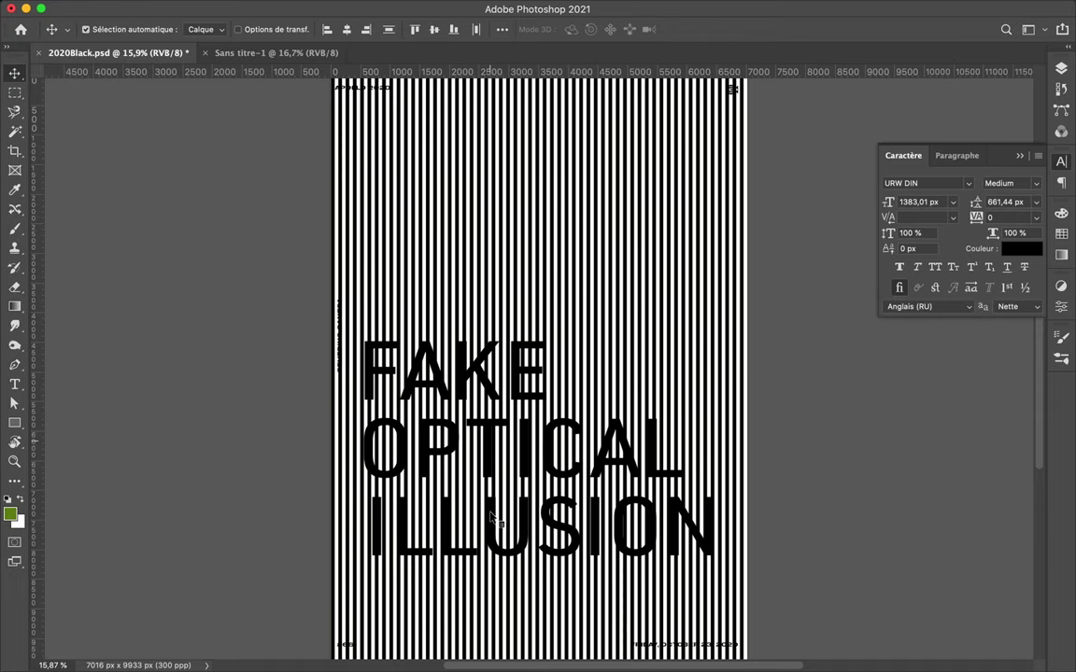
- Copy the word block into the new square document and centre it
left_click_drag(439, 411, 486, 345)
key("ctrl+z")
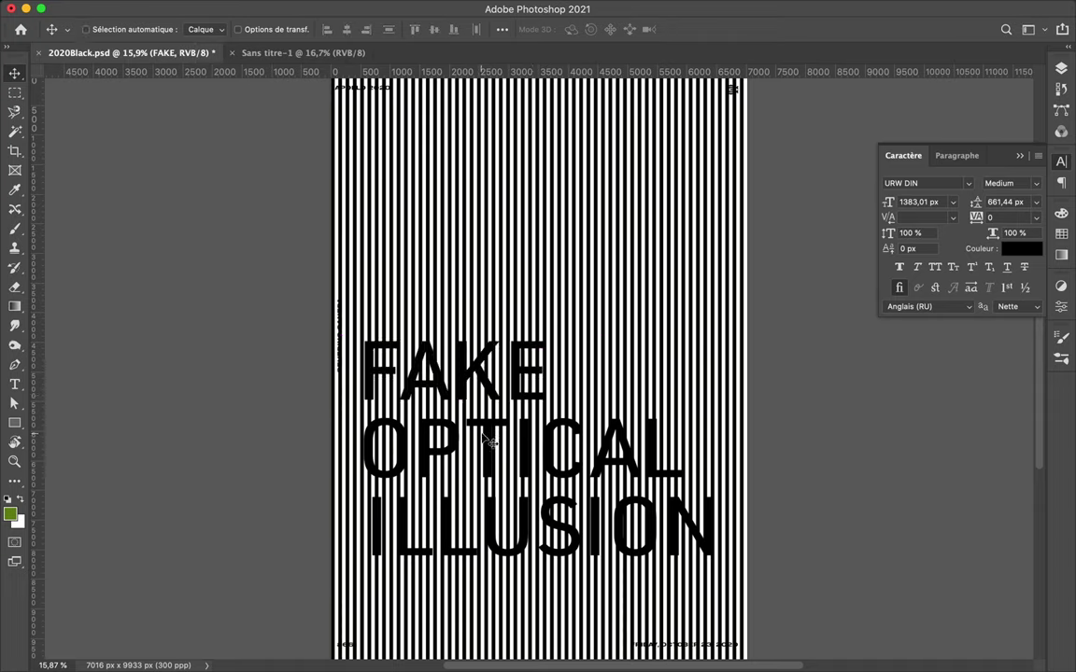
left_click_drag(487, 441, 331, 61)
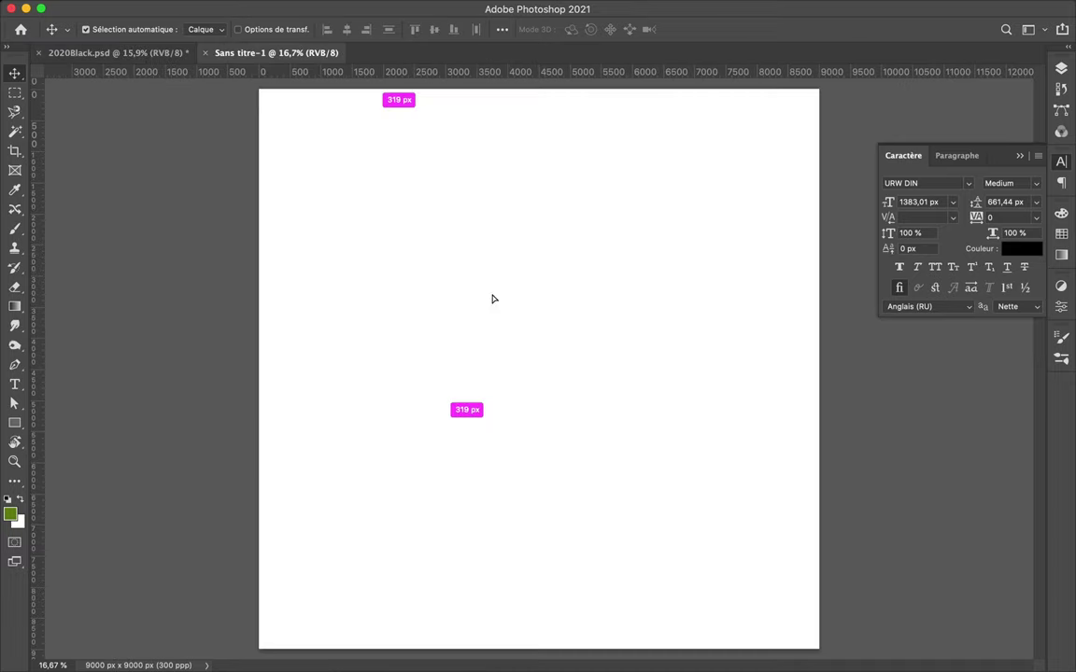
left_click_drag(504, 344, 504, 346)
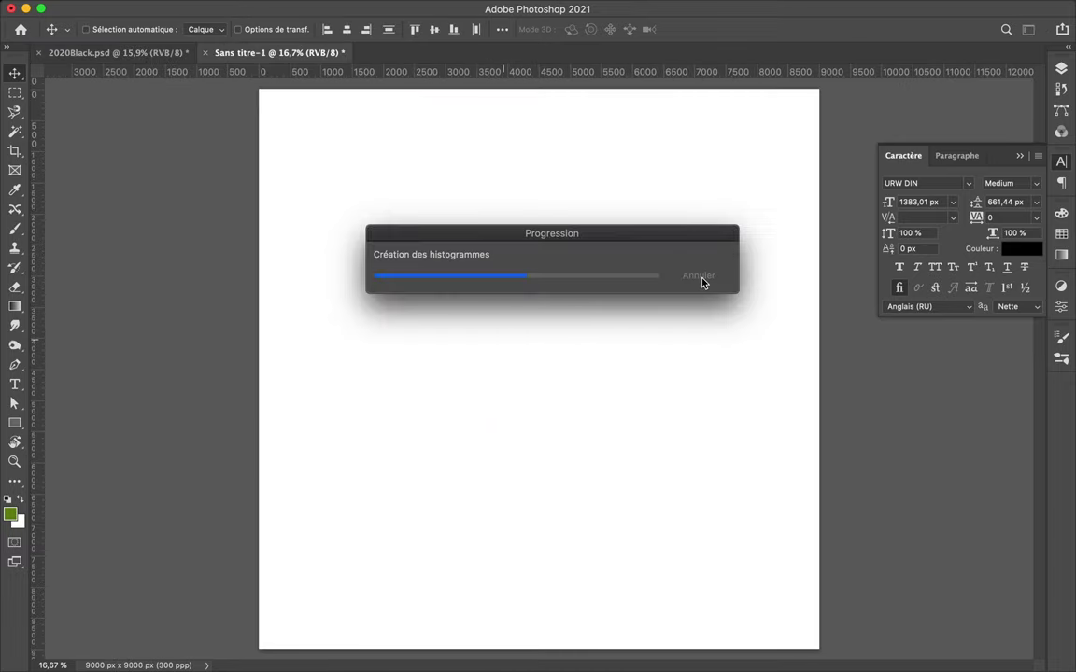
left_click_drag(518, 343, 567, 355)
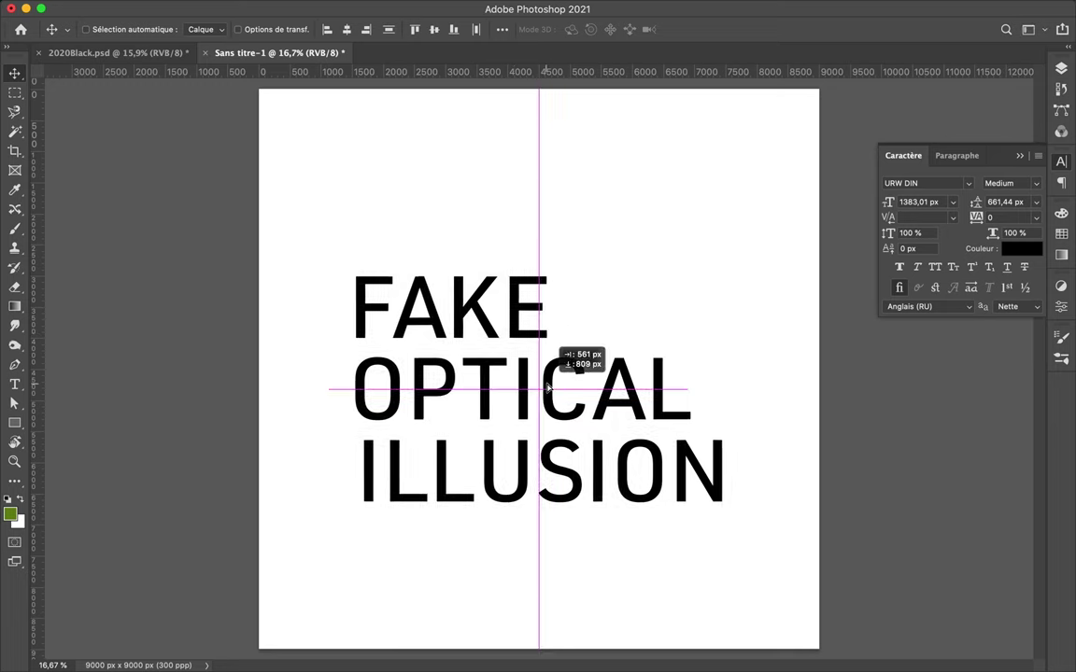
- Unlock and delete the white Background layer, then select all three text layers
left_click(1061, 68)
left_click(1018, 250)
key("Delete")
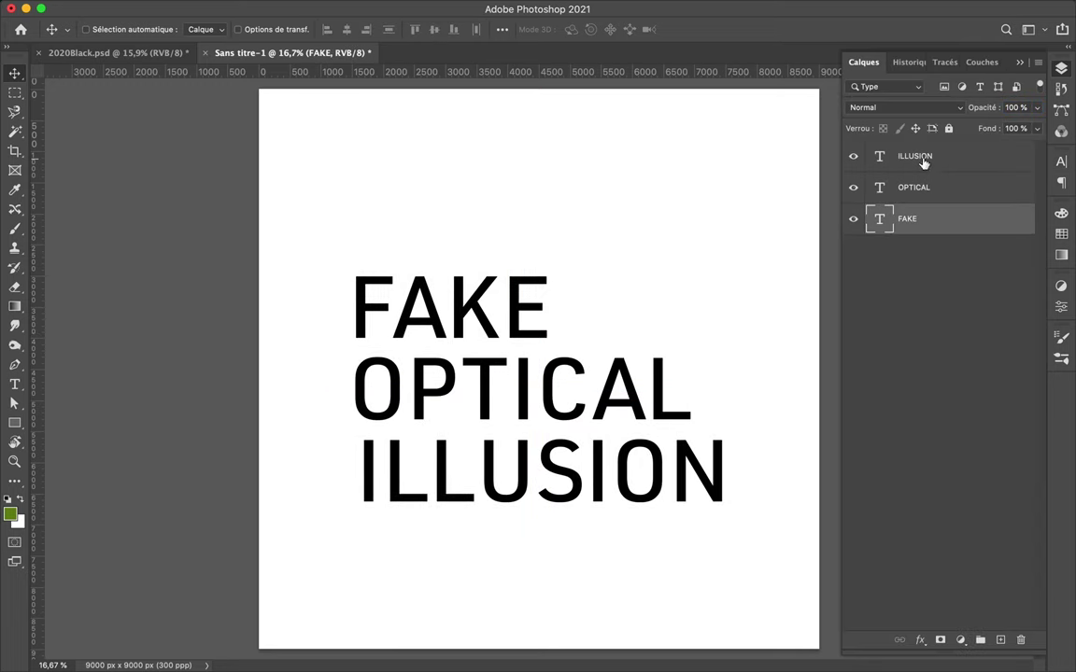
key("super+alt+a")
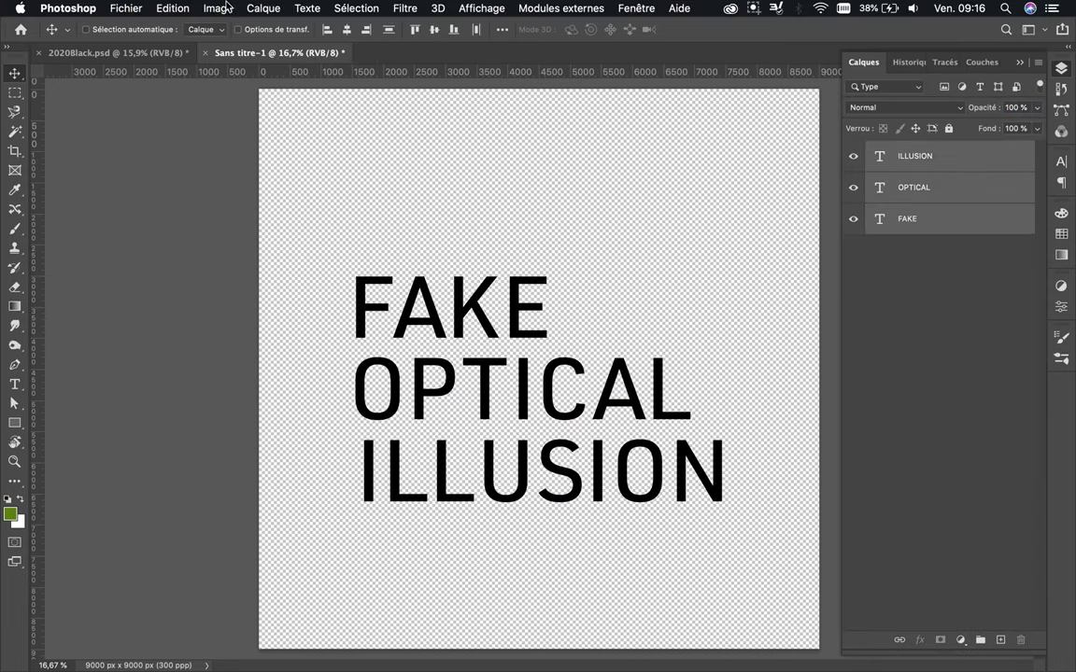
- Convert the document to Grayscale, merging the text layers into one
left_click(221, 13)
left_click(495, 42)
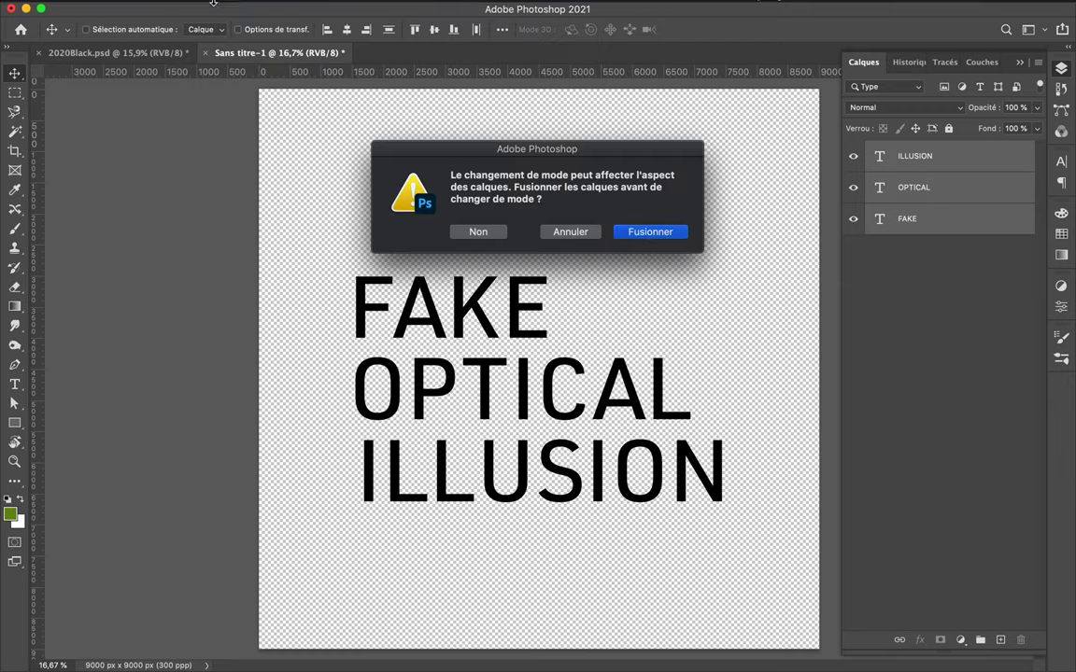
left_click(646, 232)
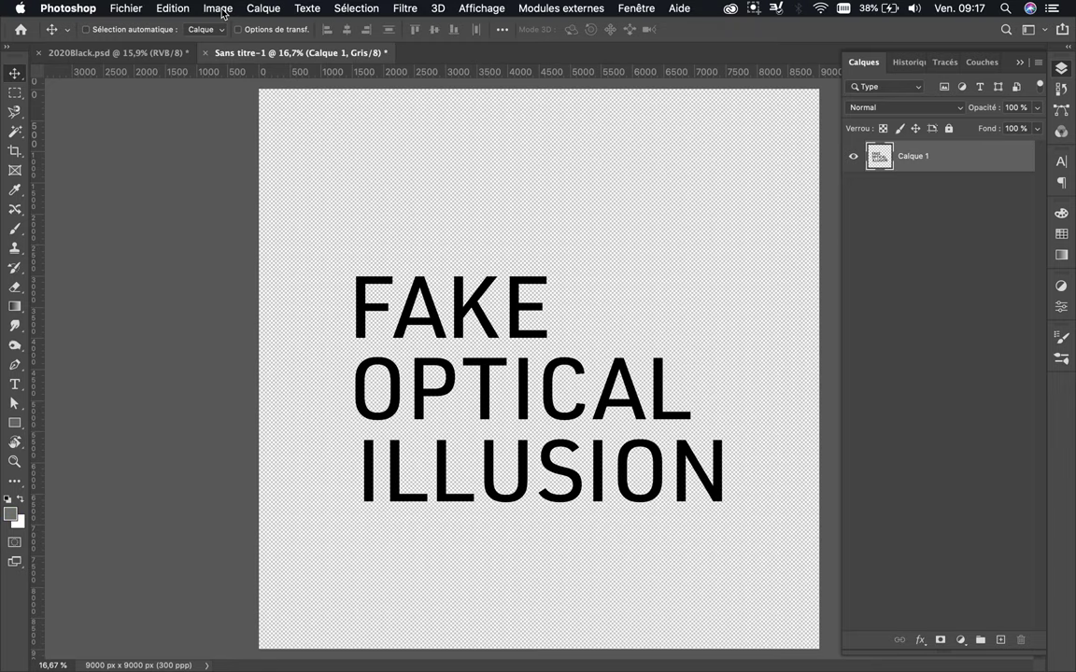
- Convert the merged document back to RGB Color
left_click(218, 9)
key("Escape")
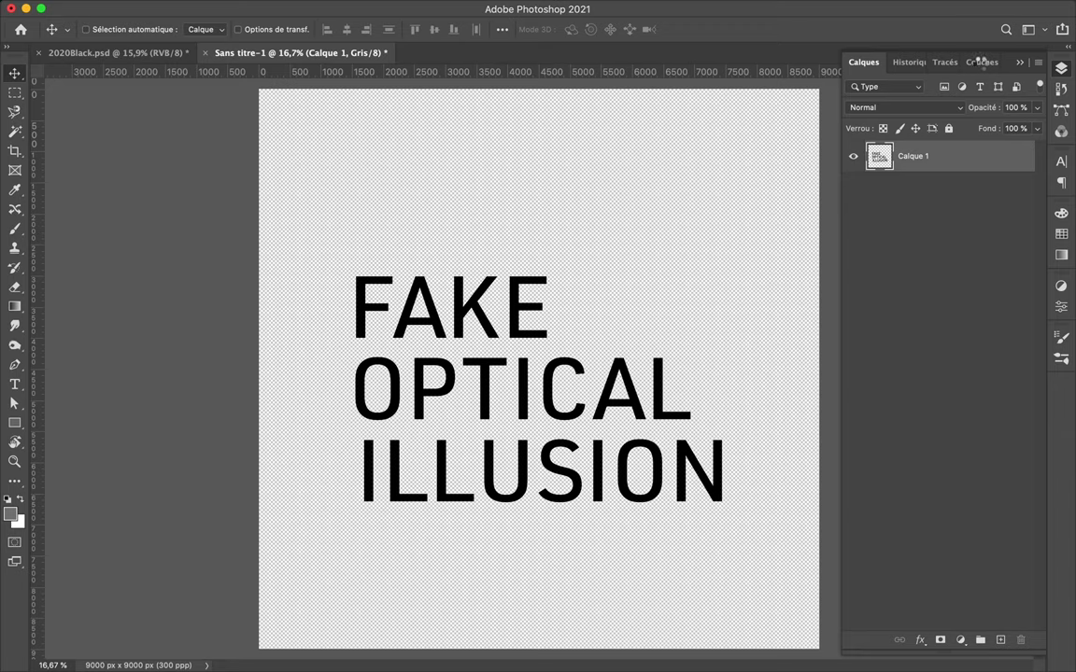
double_click(981, 62)
key("ctrl+z")
left_click(753, 8)
key("Escape")
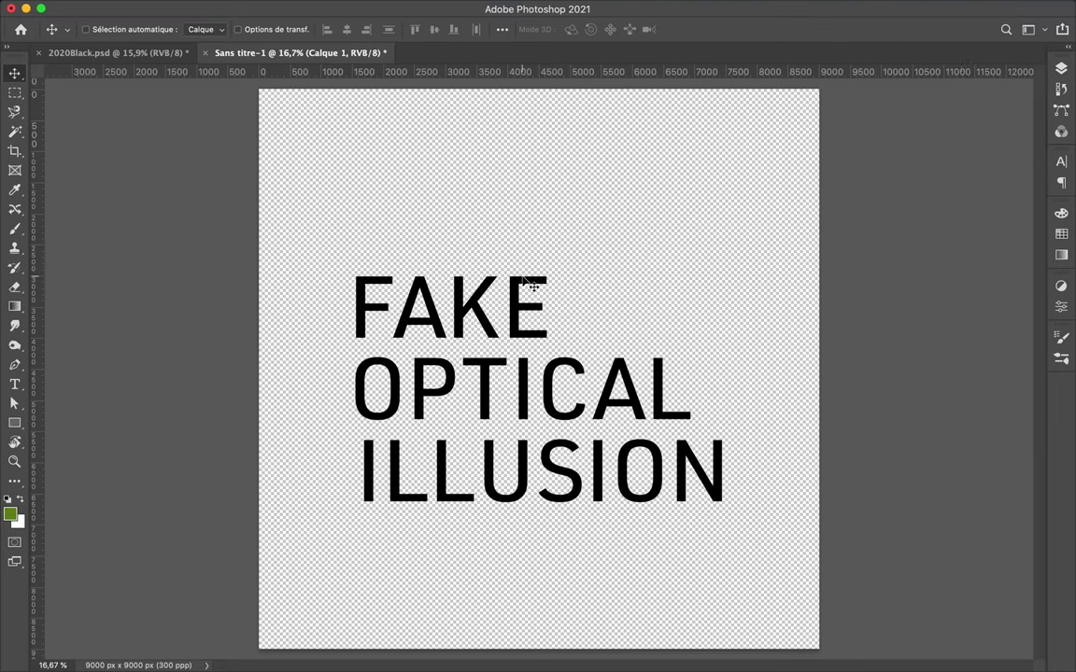
- Isolate the Red channel and nudge its marqueed text slightly
key("F7")
left_click(974, 61)
left_click(895, 121)
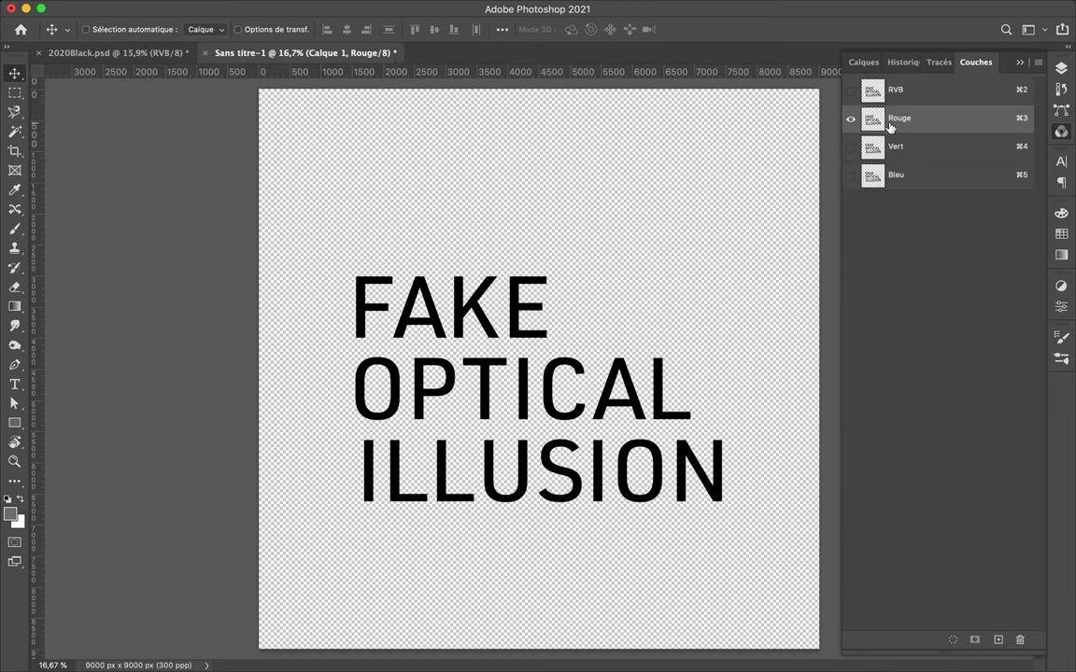
left_click(850, 148)
key("m")
left_click_drag(335, 260, 819, 621)
left_click_drag(558, 366, 545, 371)
key("v")
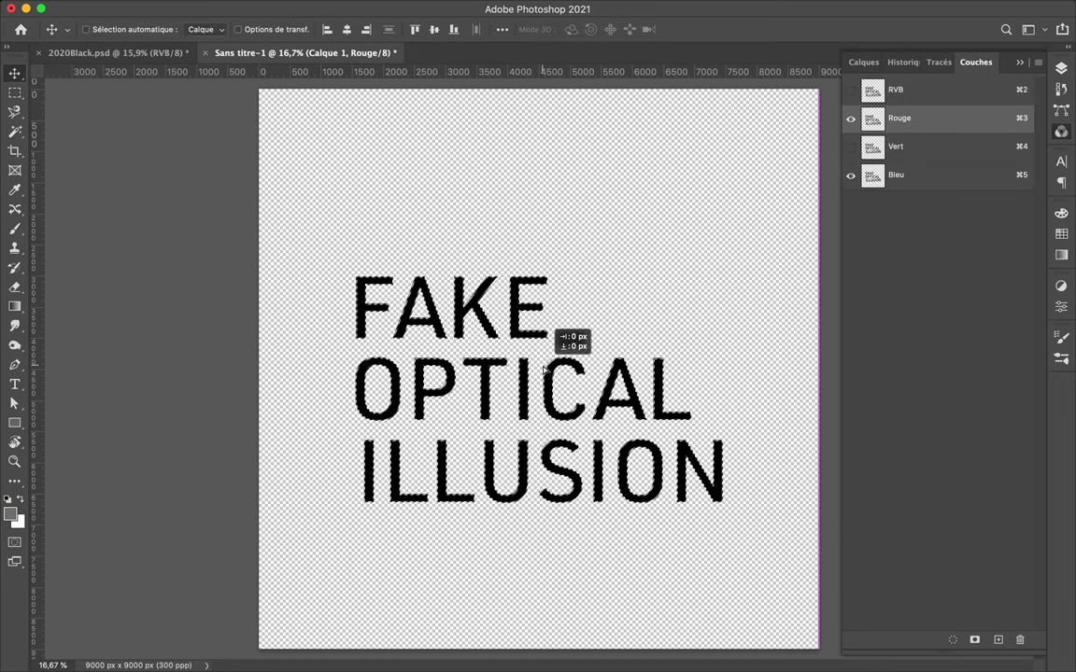
- Offset the Blue channel's text down and to the right
left_click(878, 175)
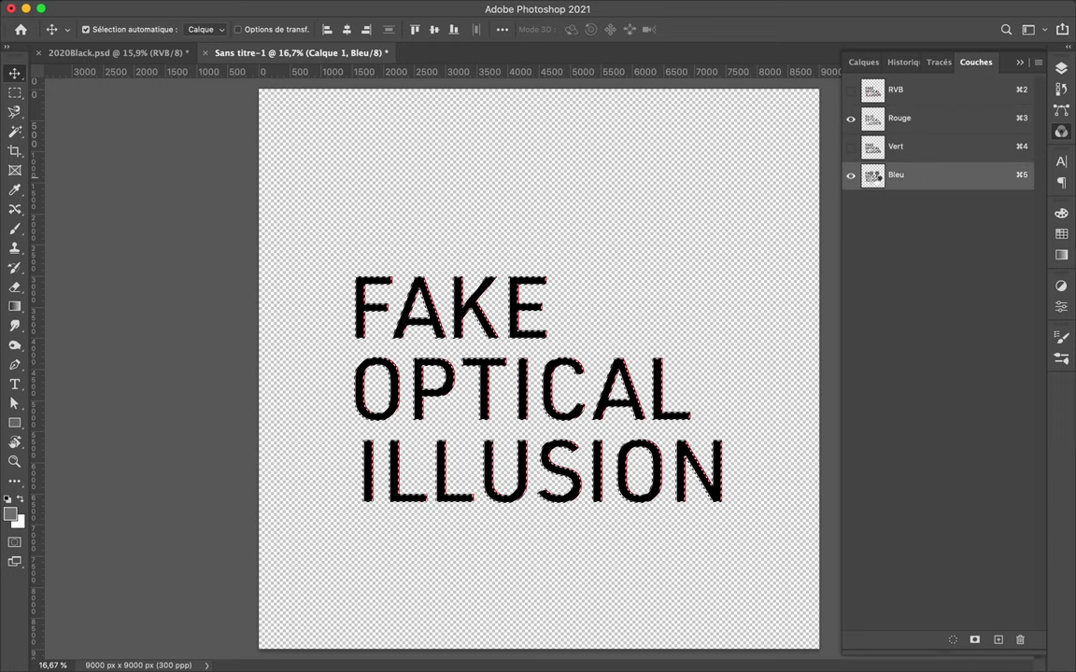
left_click(555, 366)
key("Return")
key("m")
left_click_drag(338, 253, 737, 512)
key("v")
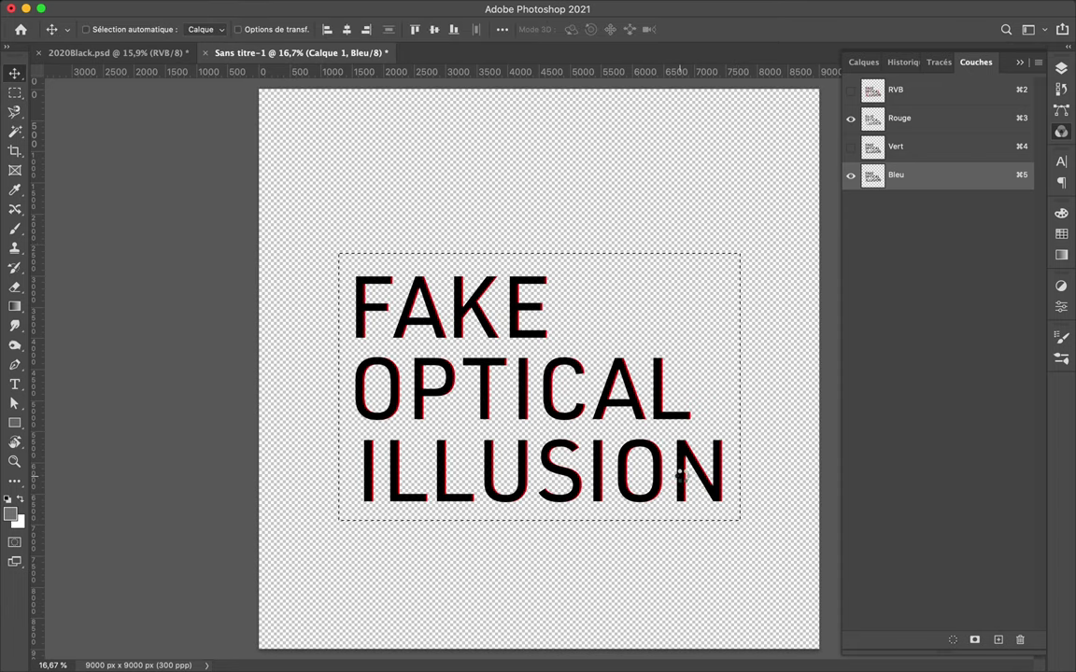
left_click_drag(683, 478, 688, 471)
- Offset the Green channel's text slightly, then show the composite RGB and deselect
left_click(853, 156)
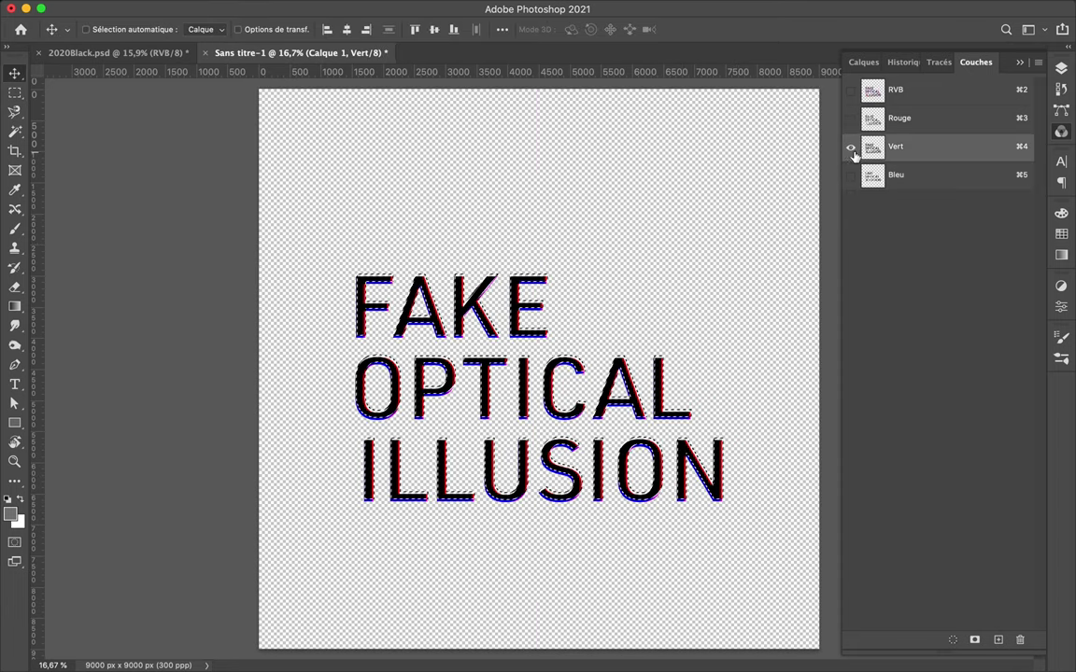
key("m")
left_click_drag(332, 261, 754, 554)
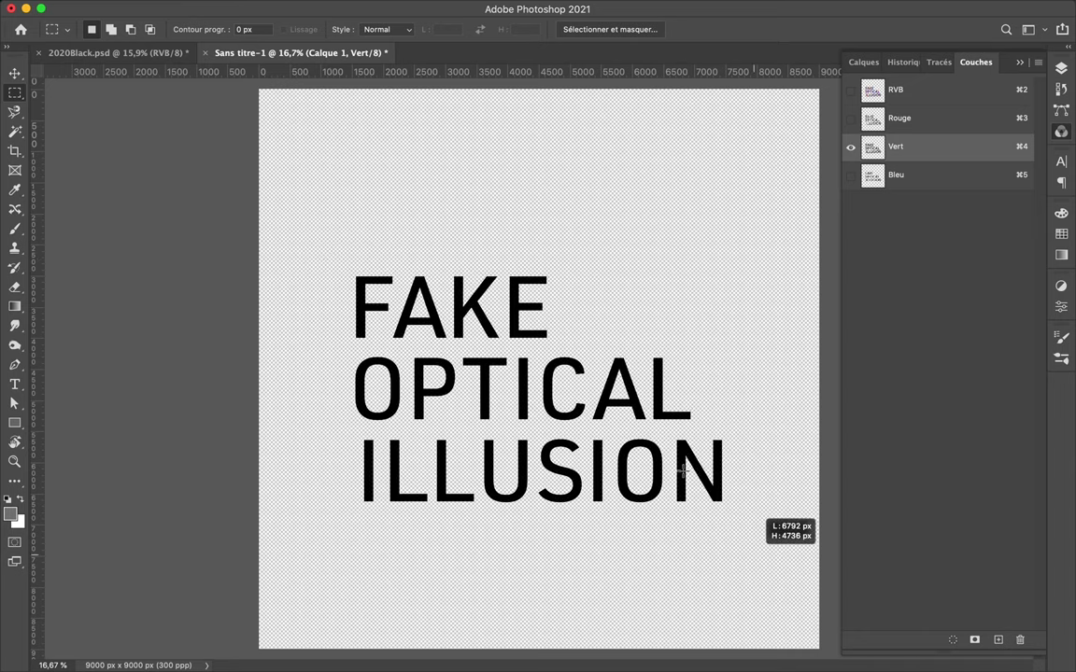
key("v")
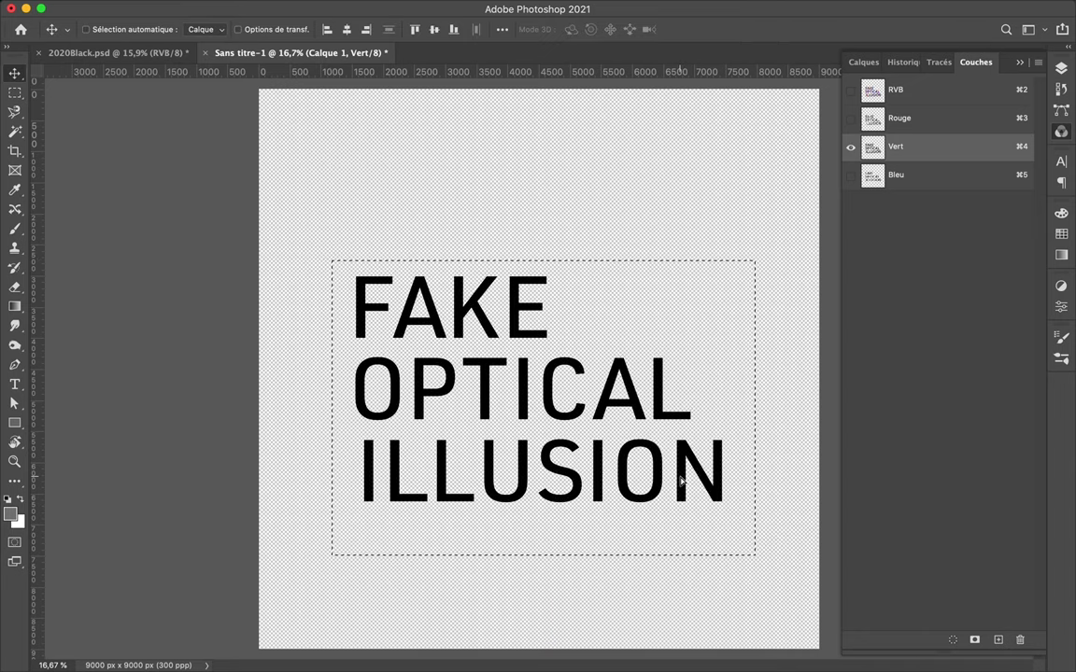
left_click_drag(683, 477, 677, 472)
left_click(850, 90)
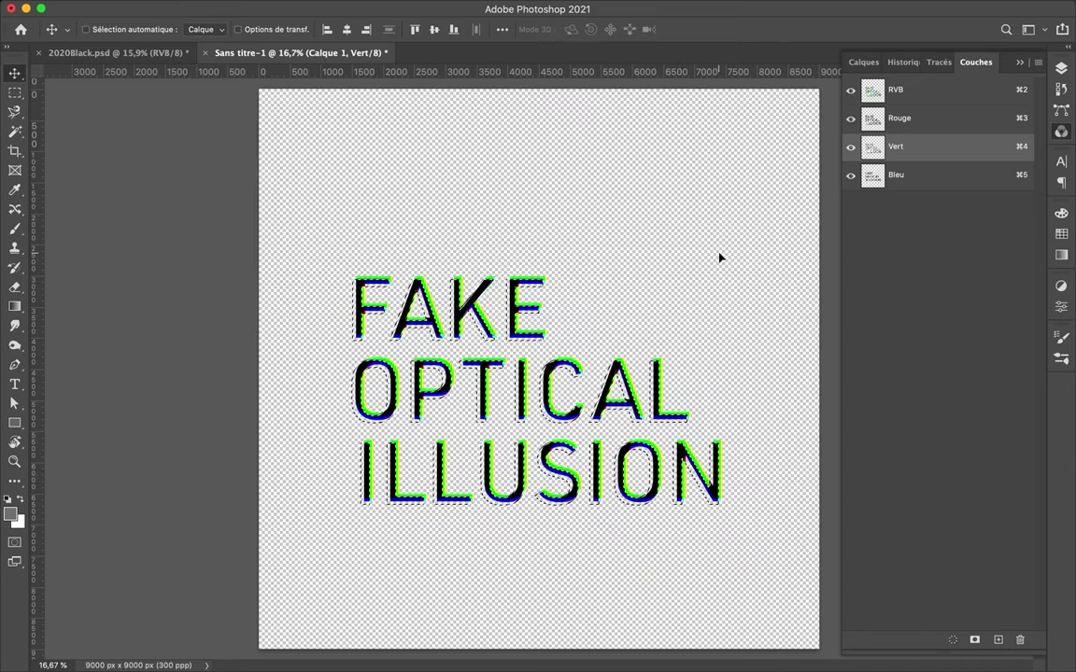
key("m")
left_click(718, 253)
left_click(864, 62)
- Place the fringed Calque 1 over the poster title and copy Niveaux 1 into Sans titre-1
key("v")
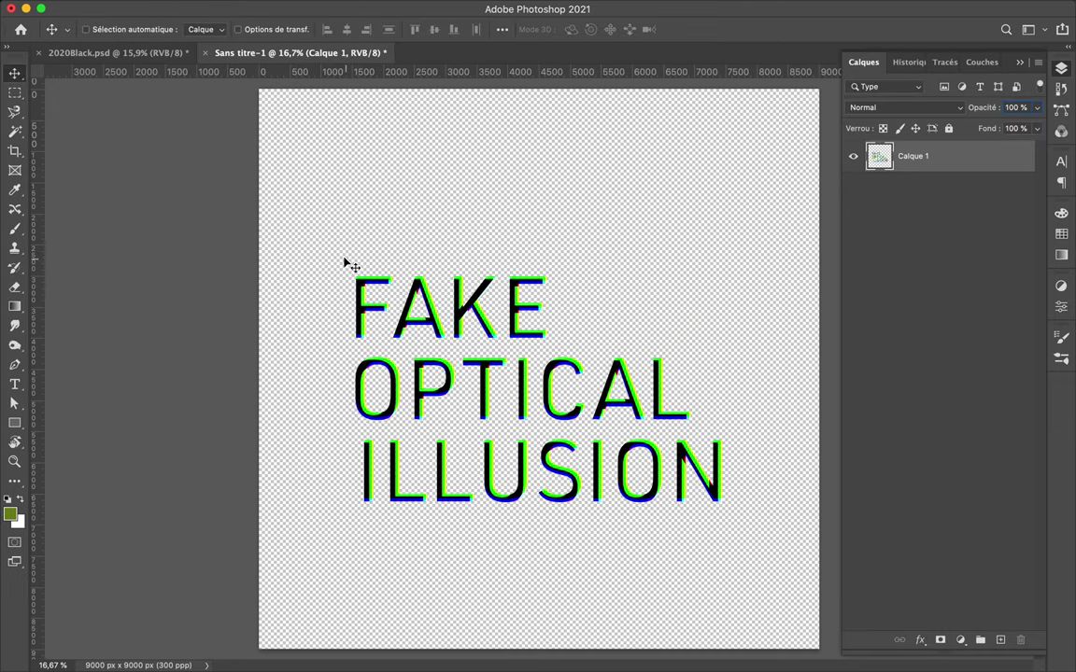
left_click_drag(348, 271, 318, 94)
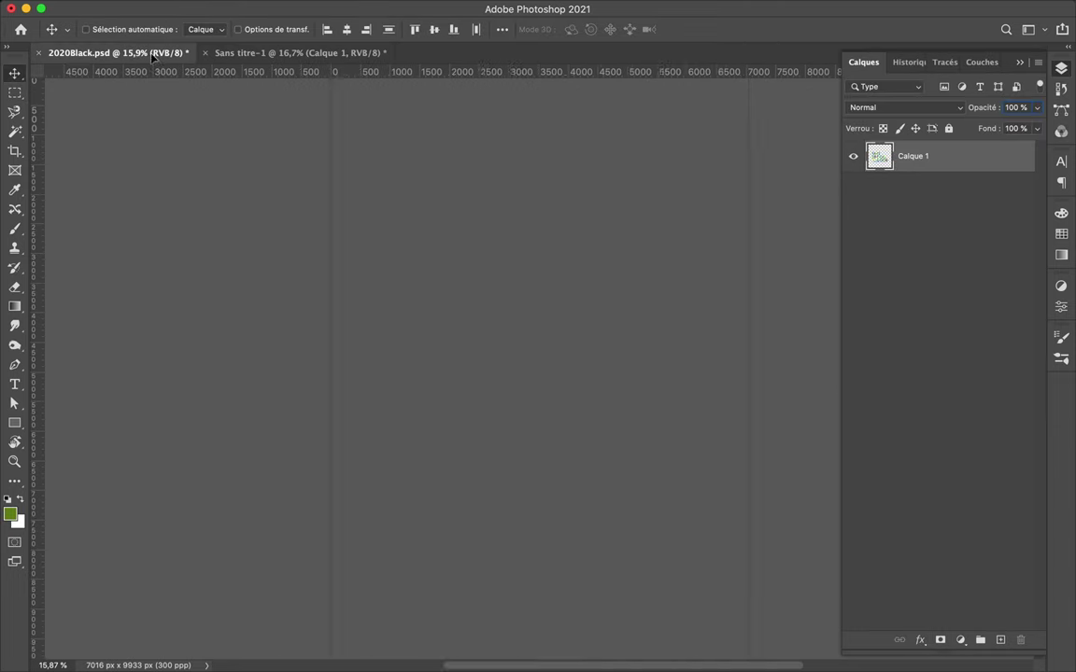
left_click_drag(152, 56, 465, 277)
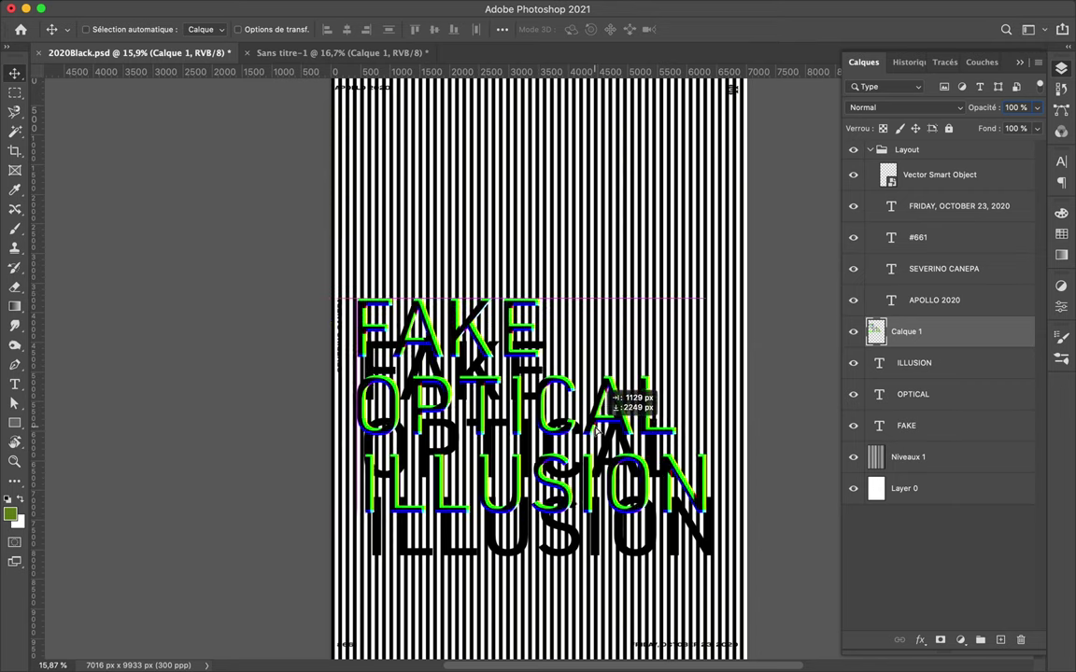
left_click_drag(588, 292, 597, 327)
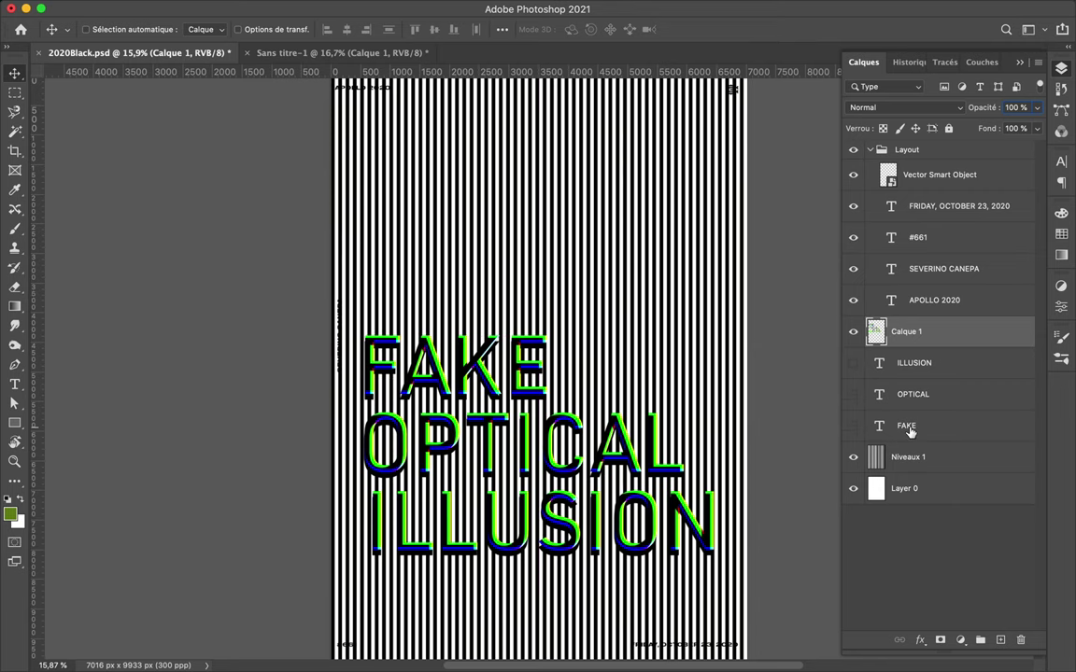
left_click_drag(910, 456, 544, 233)
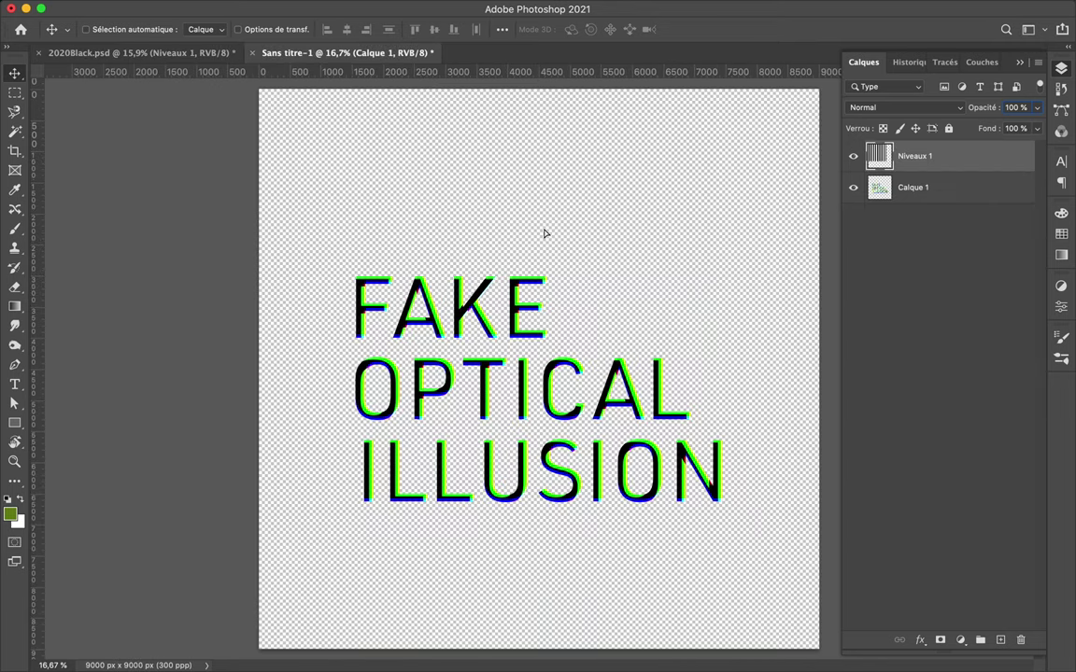
- Delete the Calque 1 text layer and reposition the stripes on the canvas
left_click(950, 194)
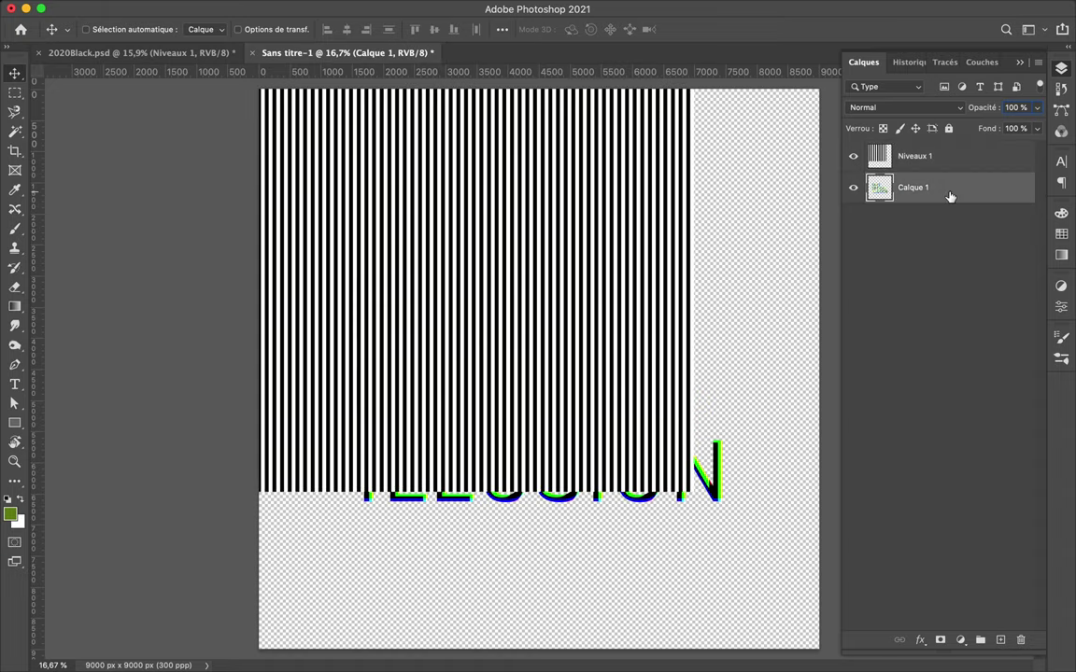
key("Delete")
left_click_drag(523, 223, 603, 318)
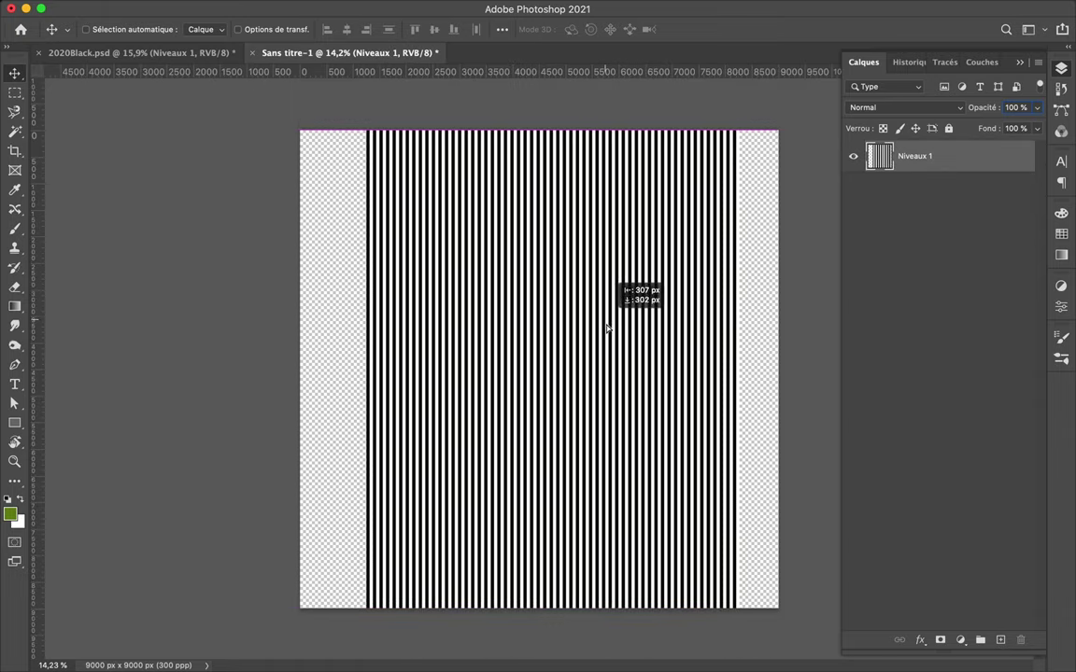
- Extend the canvas height to 12000 px, anchored at top centre
mouse_move(322, 3)
left_click(217, 8)
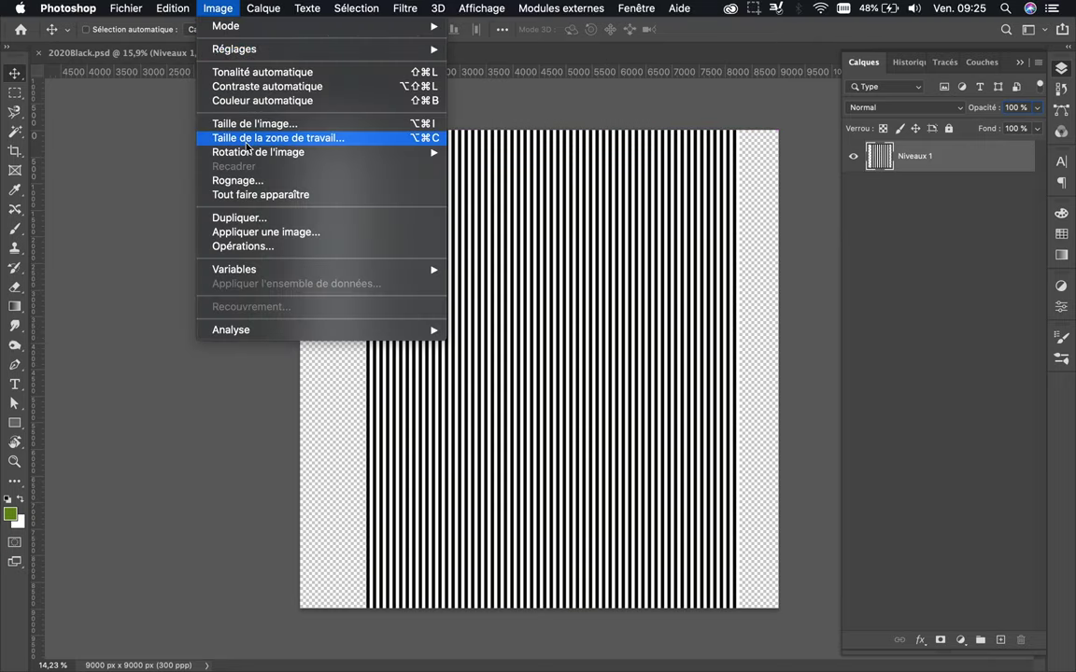
left_click(224, 135)
left_click(611, 364)
double_click(596, 322)
type("12000")
left_click(761, 236)
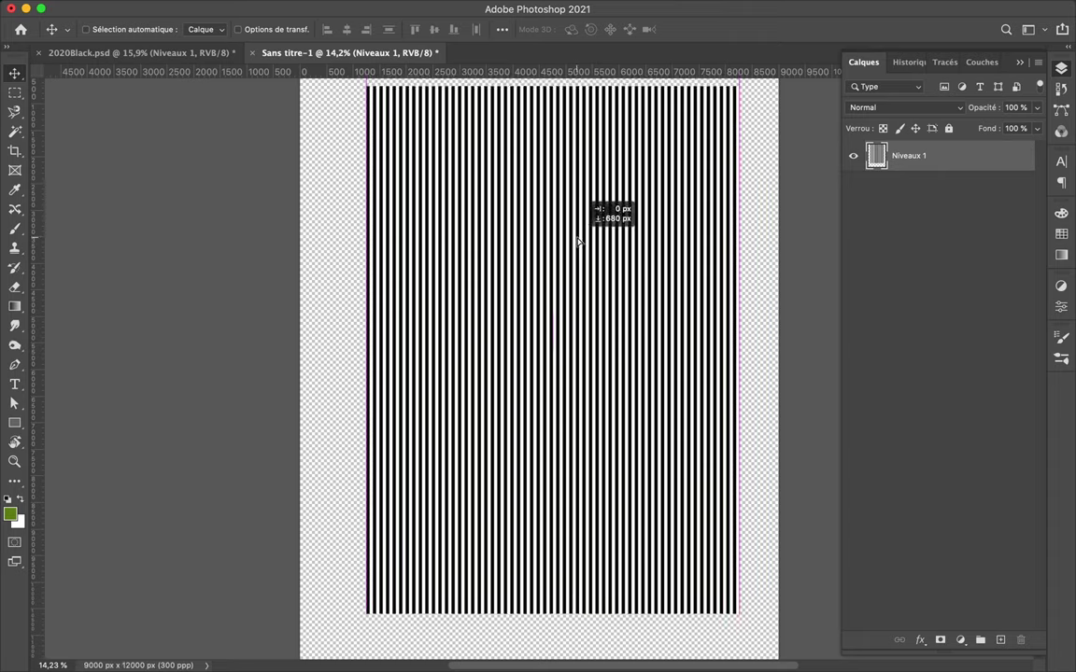
left_click(895, 117)
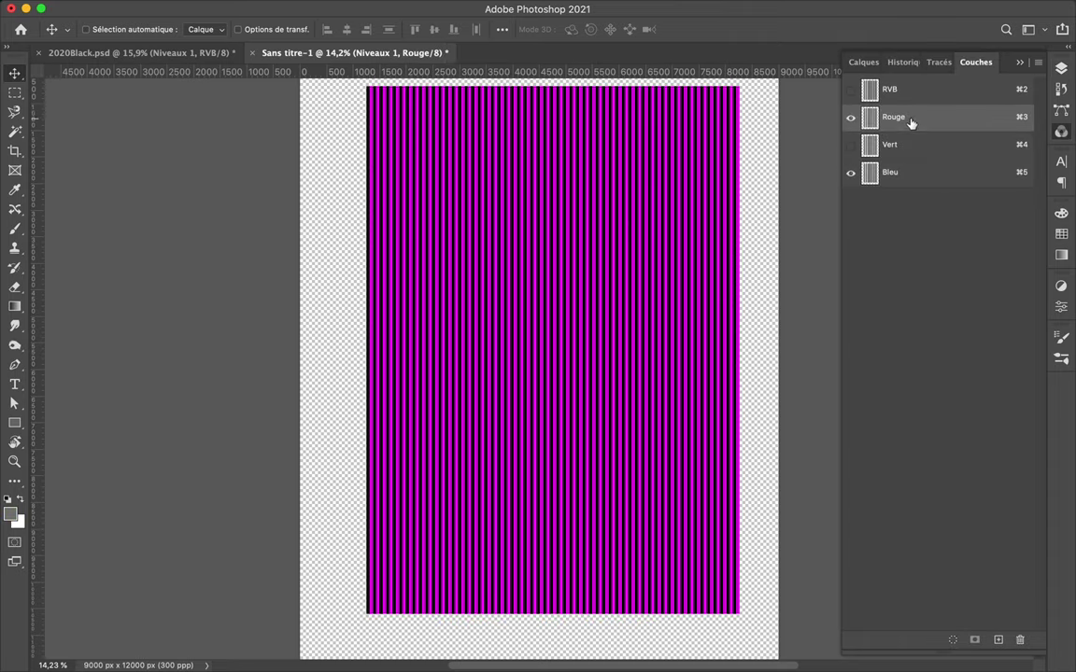
- Select a band across the upper stripes and invert it in the red channel
key("m")
left_click_drag(354, 160, 760, 249)
left_click_drag(618, 224, 604, 204)
key("super+i")
key("Return")
key("Return")
key("Return")
key("Return")
key("Return")
- In the Vert channel, marquee a horizontal band of stripes and shift it up and right
left_click(911, 145)
left_click_drag(341, 253, 692, 292)
left_click_drag(565, 278, 626, 328)
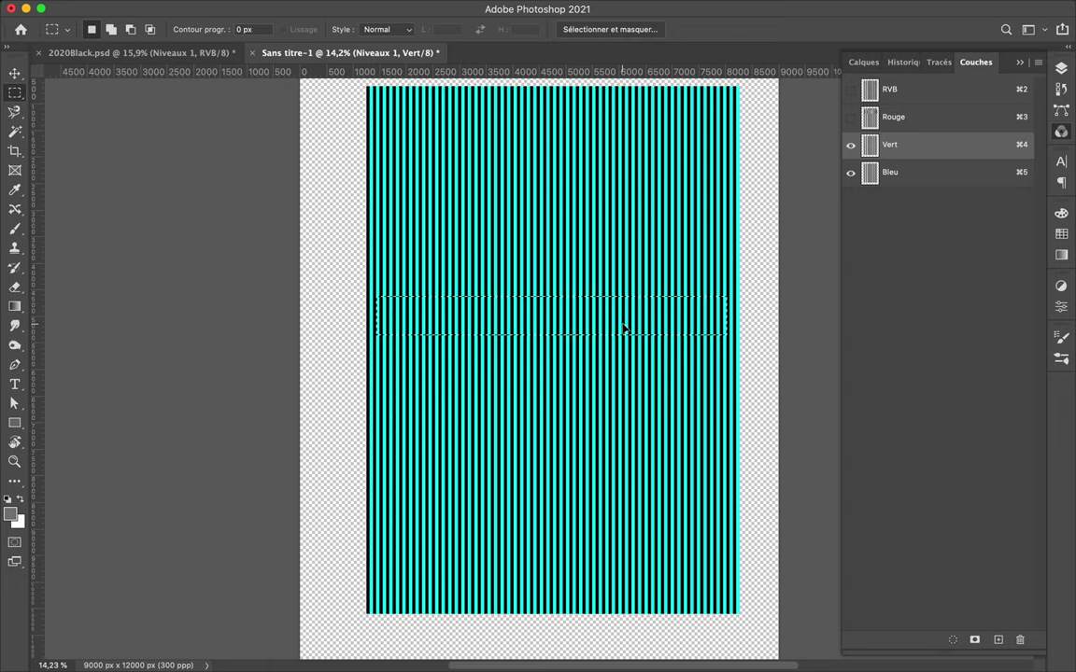
left_click_drag(625, 322, 672, 309)
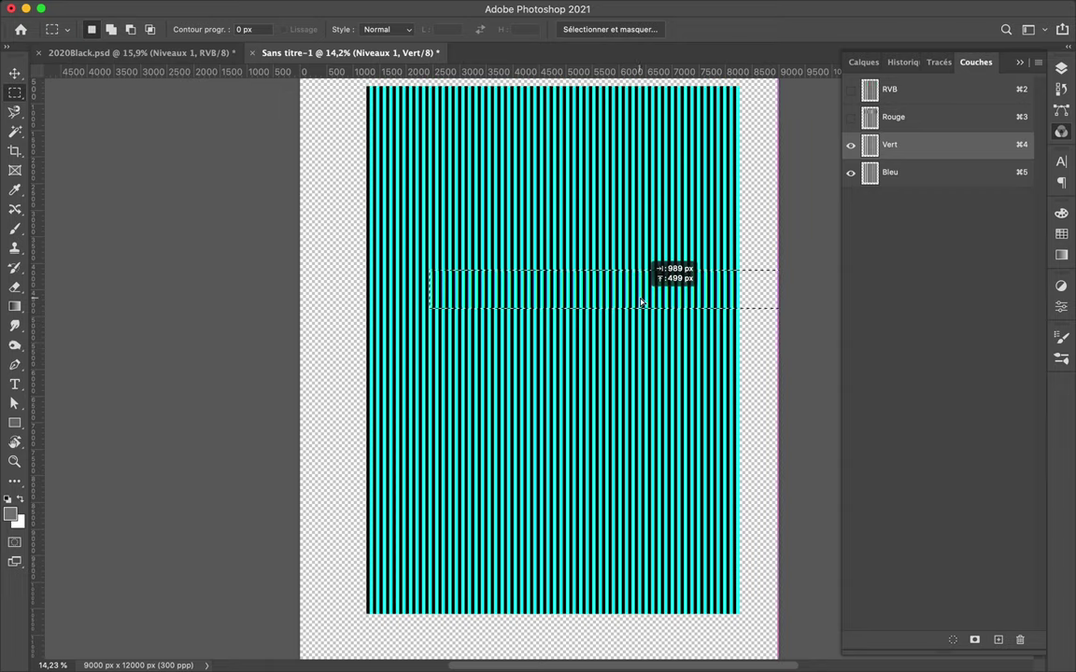
- In the Bleu channel, shift a lower block of stripes right, then view all channels
left_click(910, 173)
left_click_drag(354, 408, 529, 483)
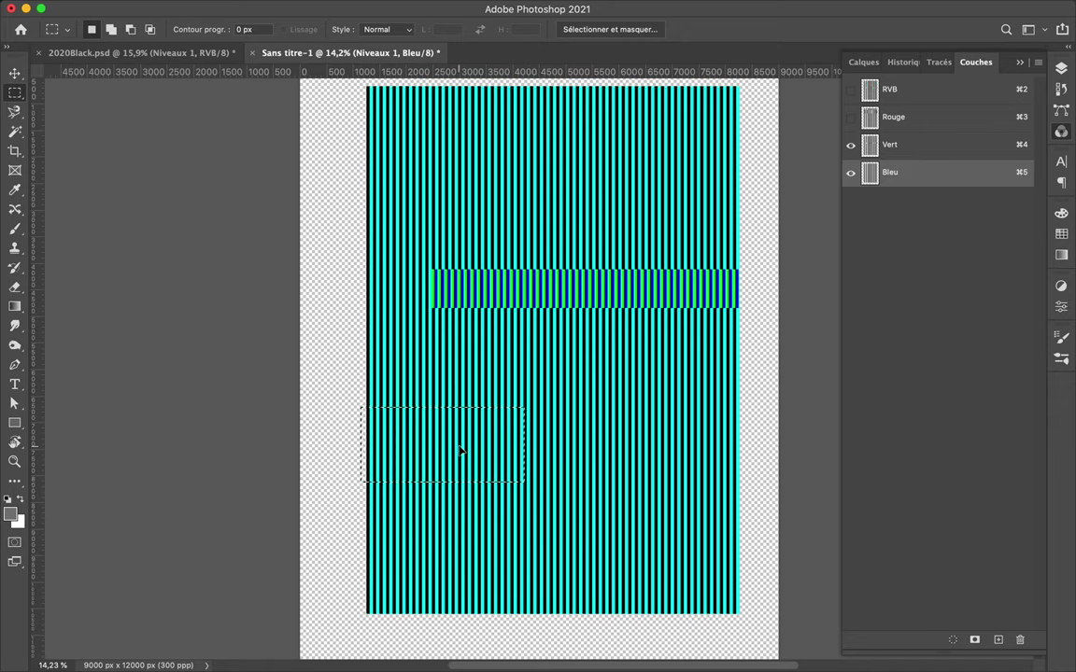
key("v")
left_click_drag(445, 453, 509, 456)
key("super+2")
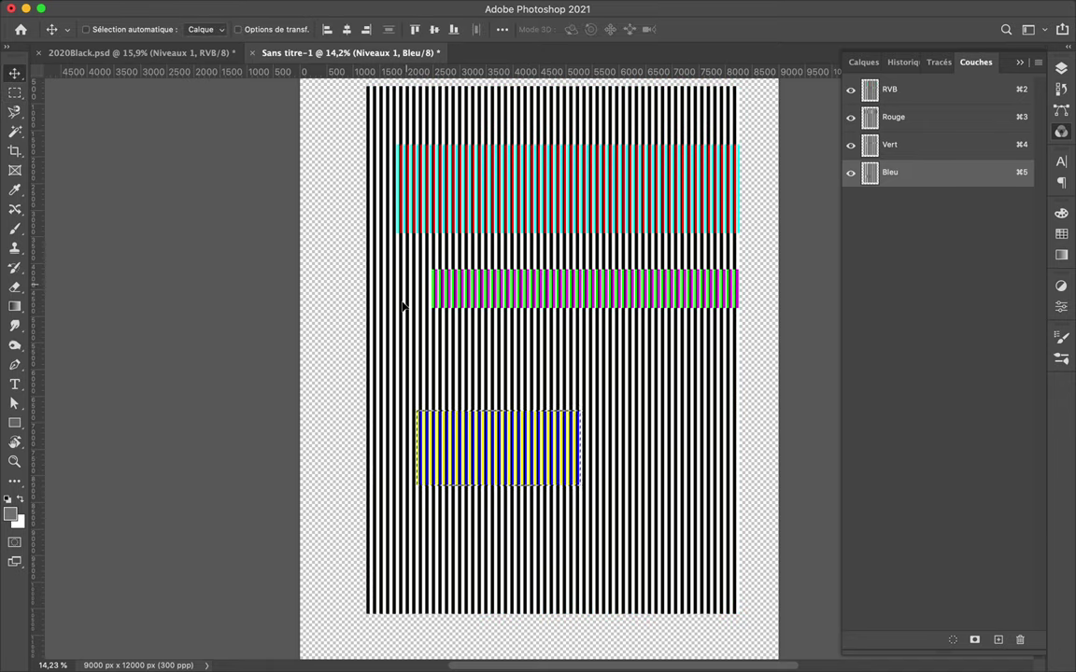
- Select a tall area of the left stripes and nudge it slightly right
key("m")
left_click_drag(349, 257, 464, 620)
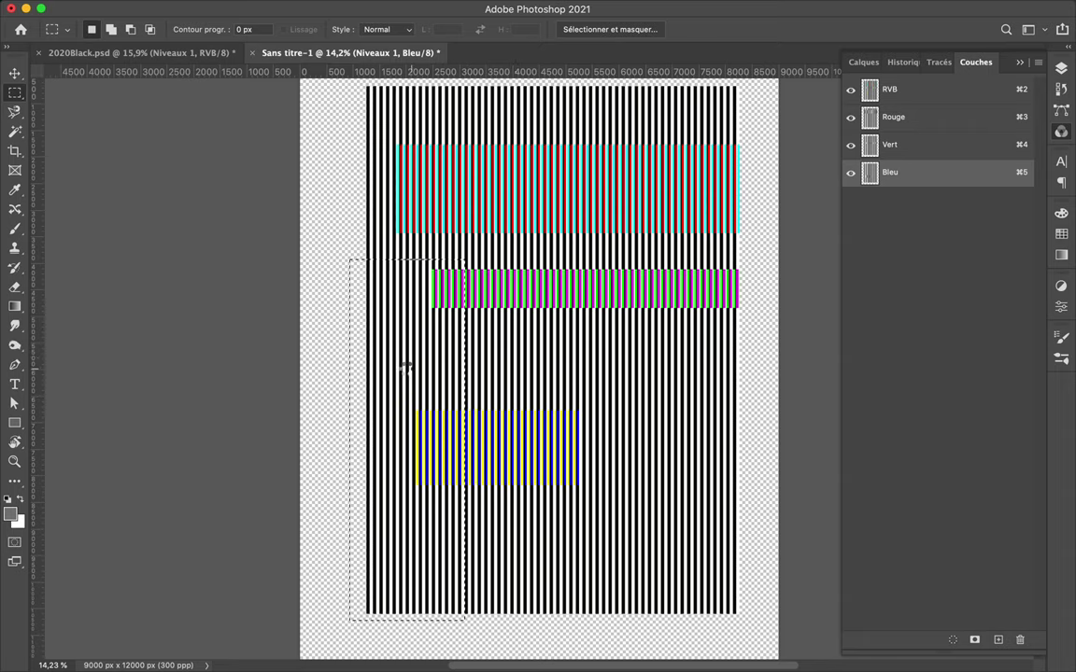
key("v")
left_click_drag(436, 372, 504, 374)
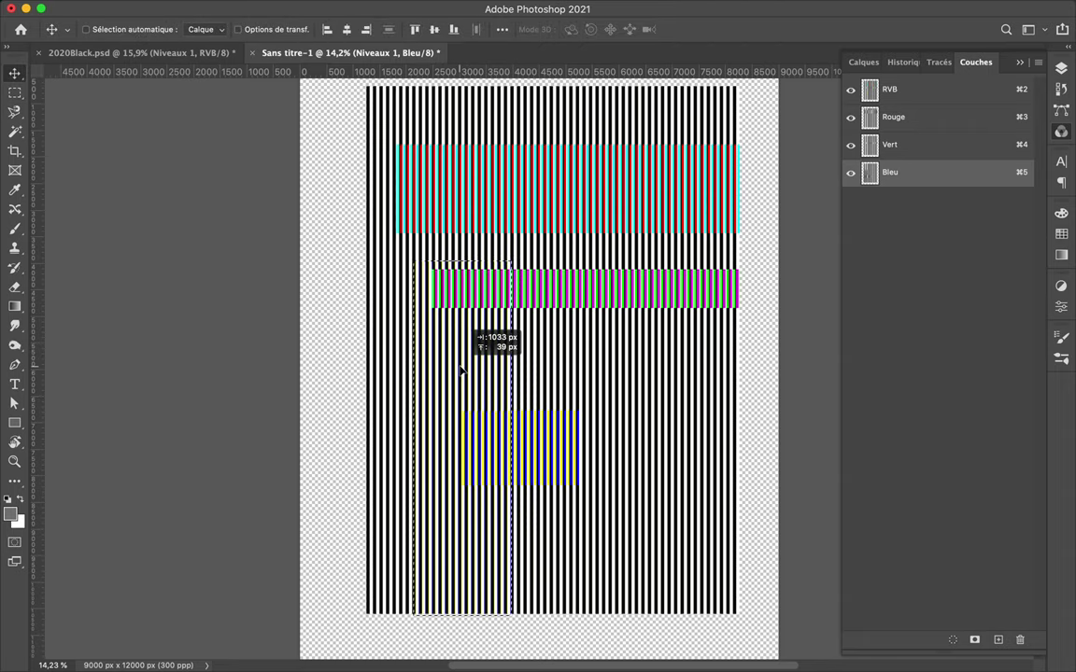
- Fill four rectangular blocks in the blue channel, including a thin band and a tall middle block
key("m")
left_click_drag(444, 247, 576, 273)
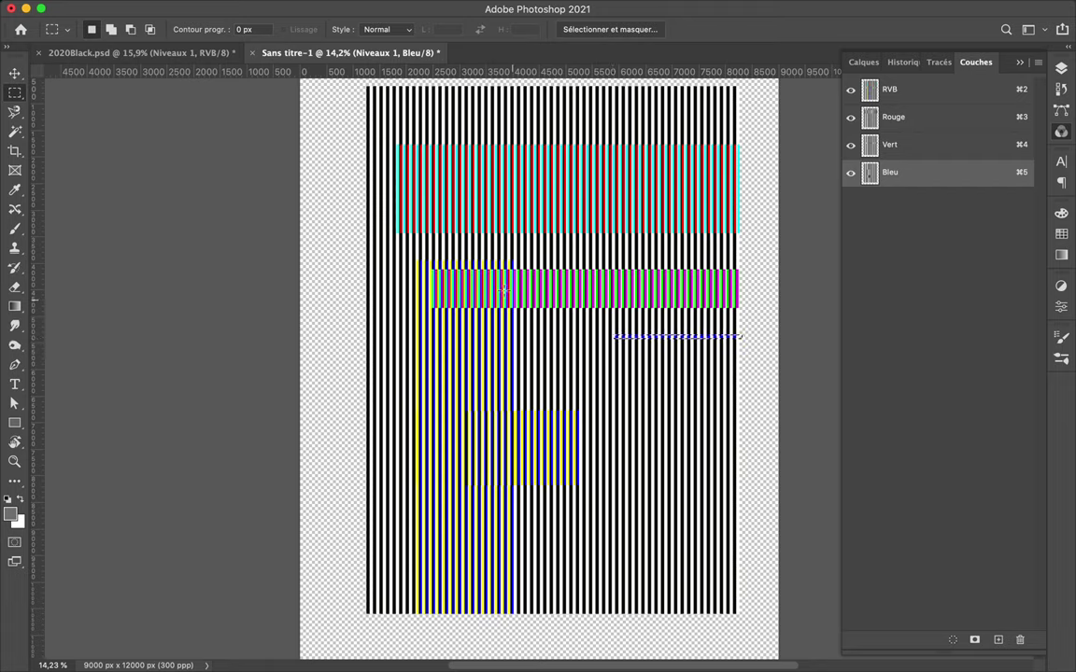
key("BackSpace")
left_click_drag(655, 132, 737, 148)
key("BackSpace")
left_click_drag(485, 110, 557, 123)
key("BackSpace")
left_click_drag(551, 351, 585, 439)
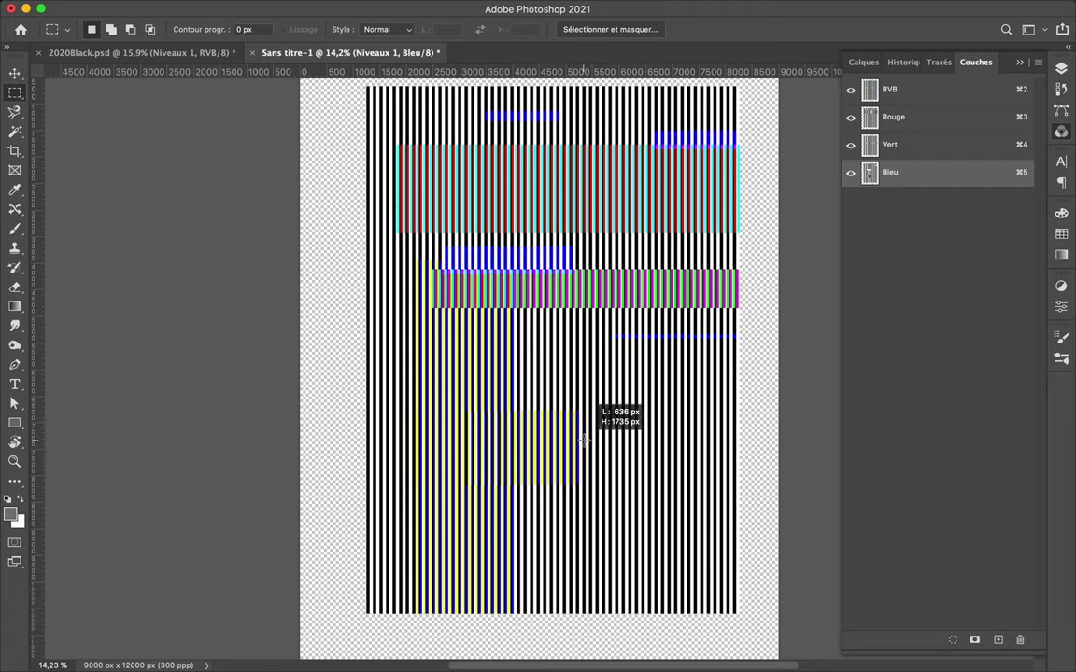
key("BackSpace")
- Fill a wide left block and a tall narrow top block in the green channel
key("super+4")
left_click_drag(367, 359, 493, 376)
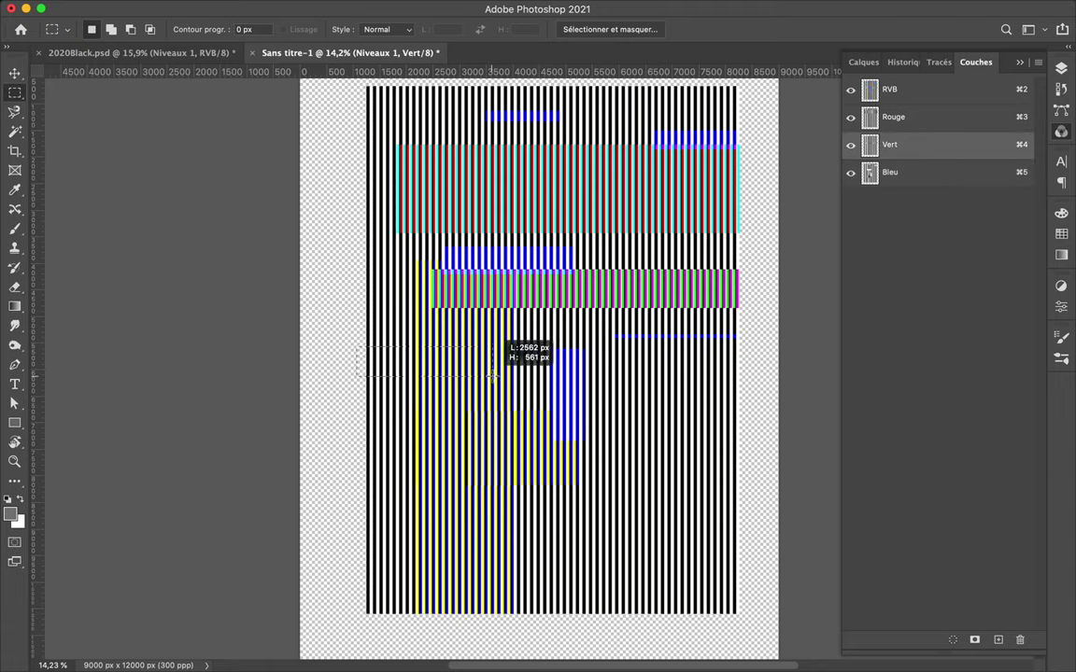
key("BackSpace")
left_click_drag(422, 179, 448, 277)
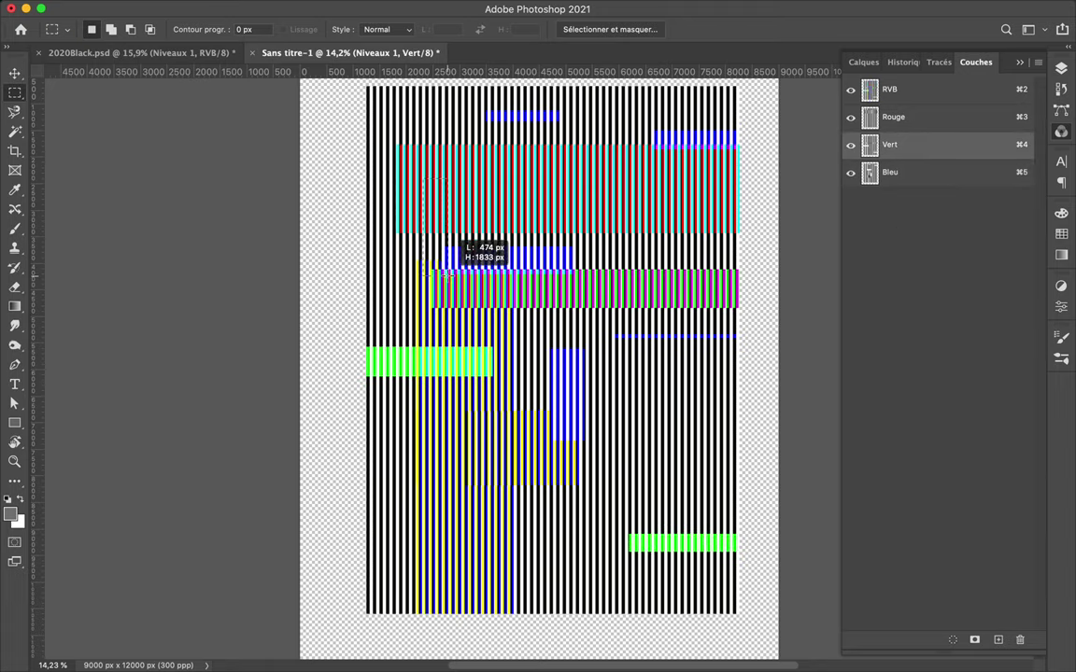
key("BackSpace")
- Fill five blocks in the red channel, including a bottom block and a thin vertical strip
key("super+3")
left_click_drag(590, 86, 633, 174)
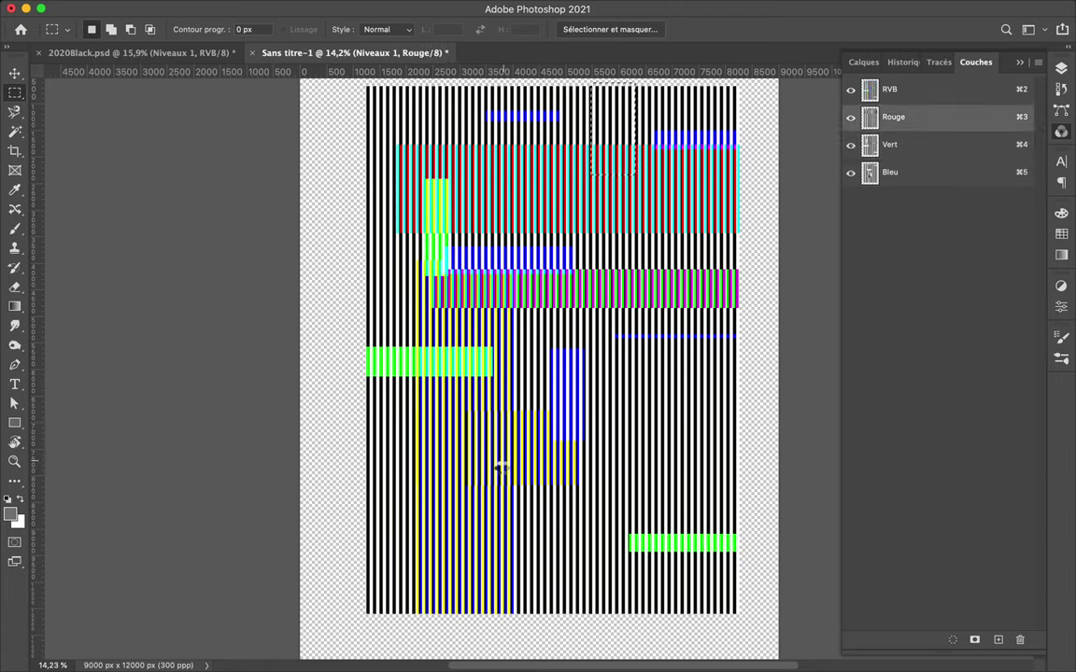
key("BackSpace")
left_click_drag(362, 624, 526, 579)
key("BackSpace")
left_click_drag(632, 474, 549, 495)
key("BackSpace")
key("BackSpace")
left_click_drag(562, 353, 648, 384)
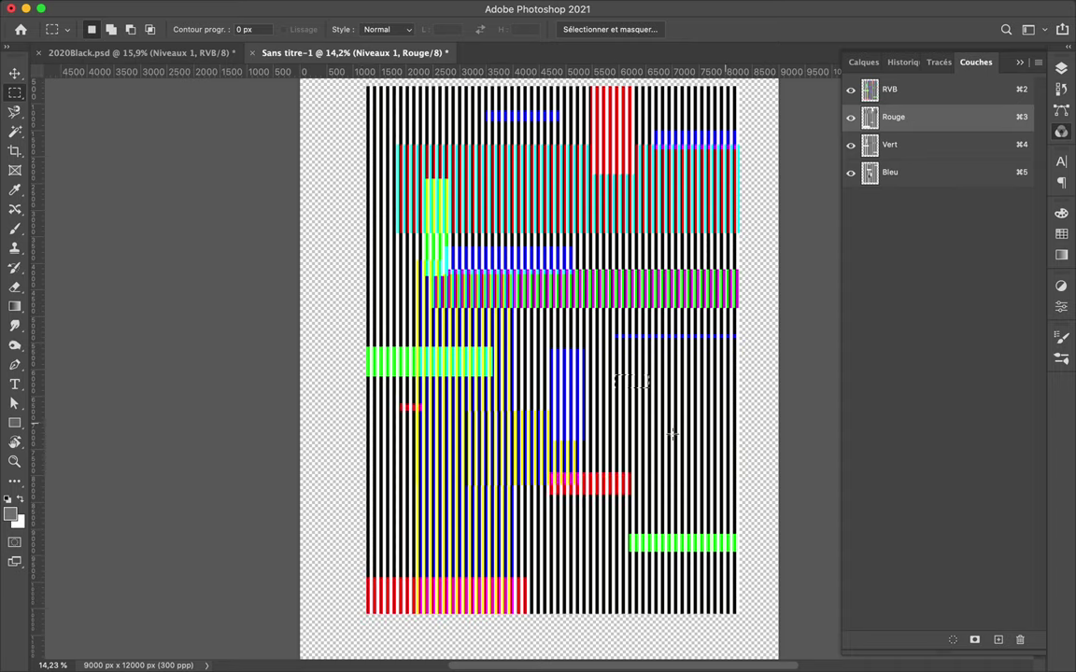
key("BackSpace")
left_click_drag(595, 315, 599, 588)
key("BackSpace")
- In the green channel, shift a tall narrow strip of stripes upward
left_click(892, 145)
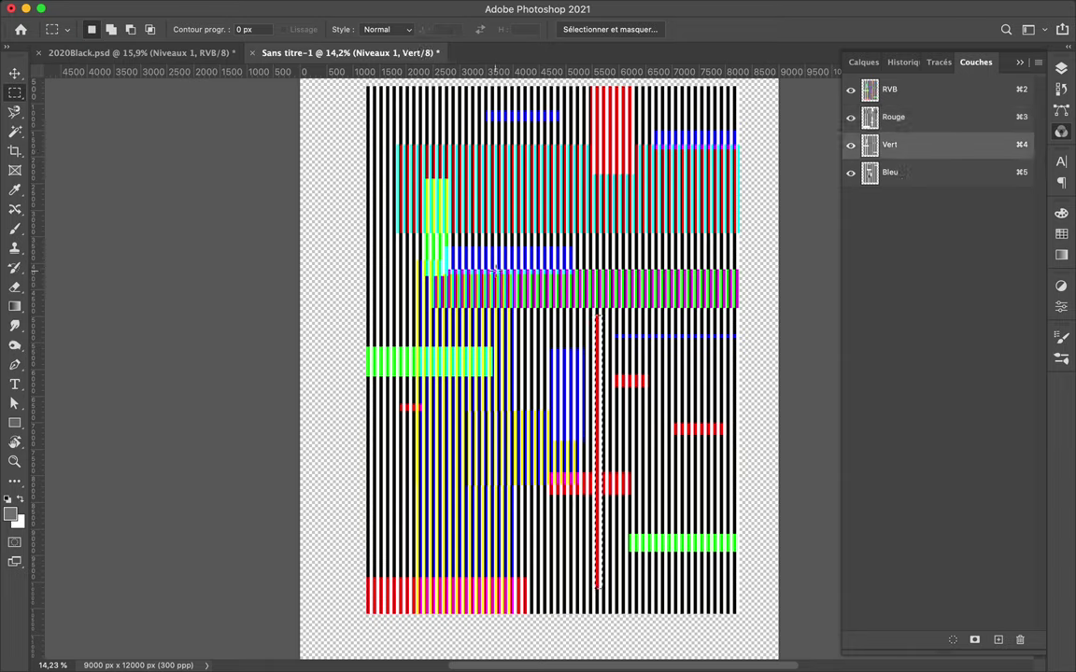
mouse_move(495, 210)
left_mouse_down()
mouse_move(503, 418)
mouse_move(467, 359)
left_mouse_up()
key("v")
left_click_drag(511, 290, 476, 266)
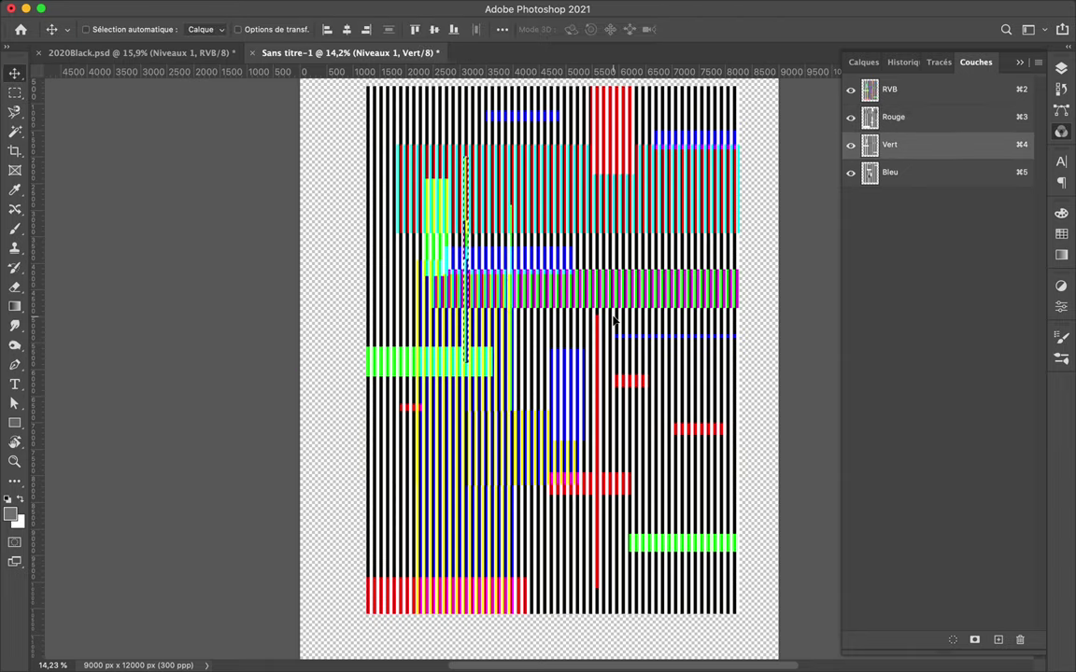
- Marquee a tall middle strip and shift it down and left in the blue channel
key("m")
left_click_drag(555, 327, 535, 518)
left_click(917, 182)
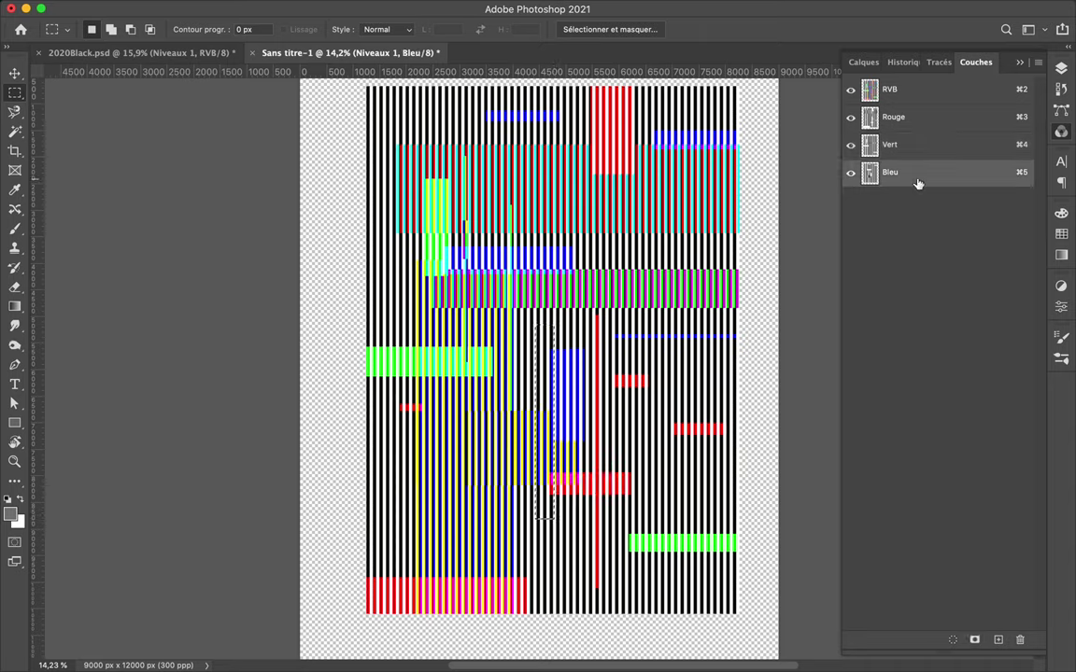
key("v")
left_click_drag(548, 383, 502, 467)
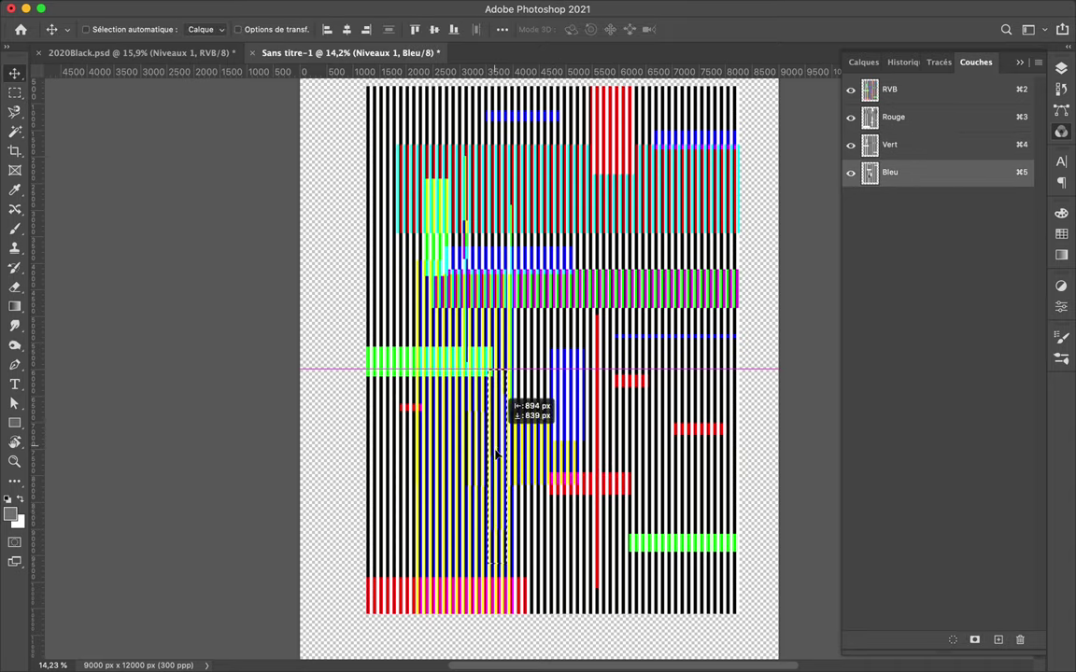
- Shift another tall strip down and right in the blue channel
key("m")
mouse_move(523, 355)
left_mouse_down()
mouse_move(540, 546)
mouse_move(485, 535)
left_mouse_up()
key("v")
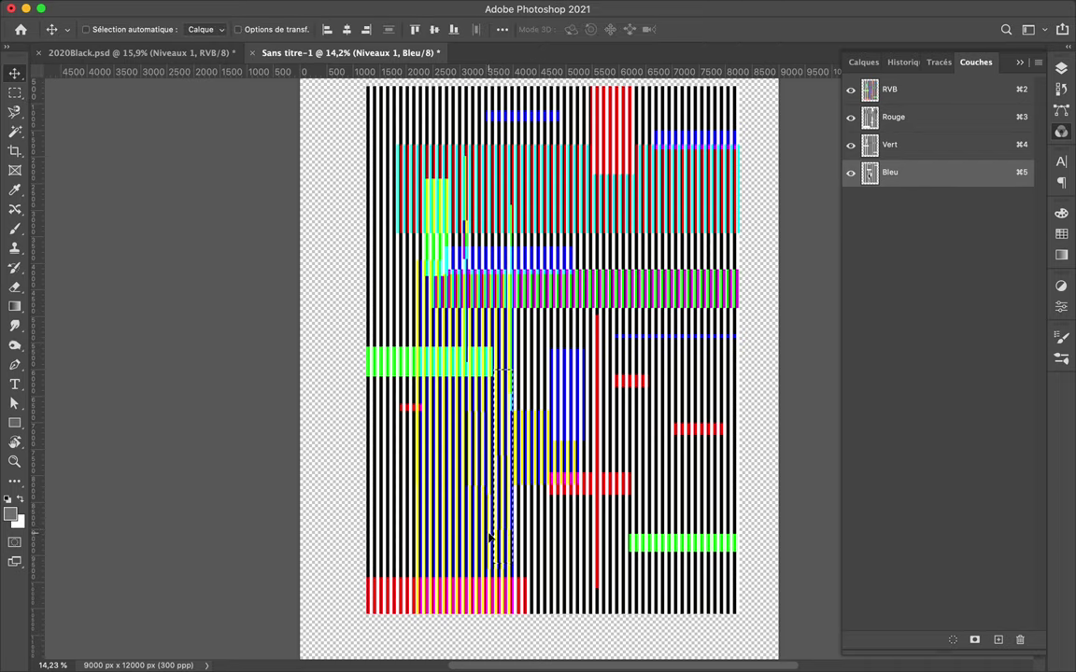
left_click_drag(496, 535, 557, 563)
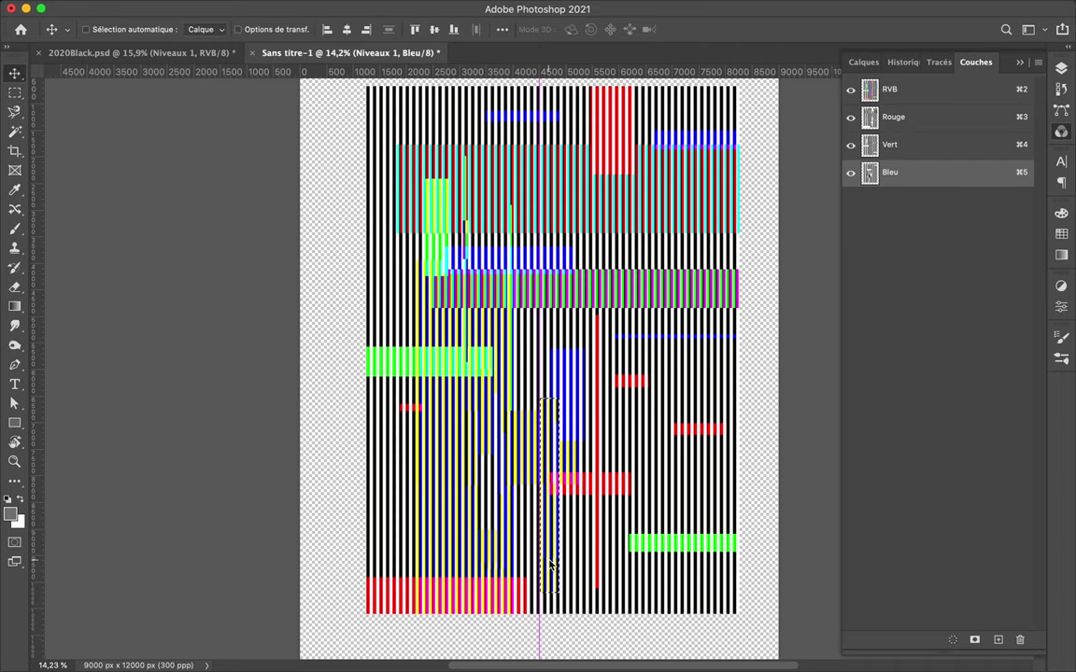
key("m")
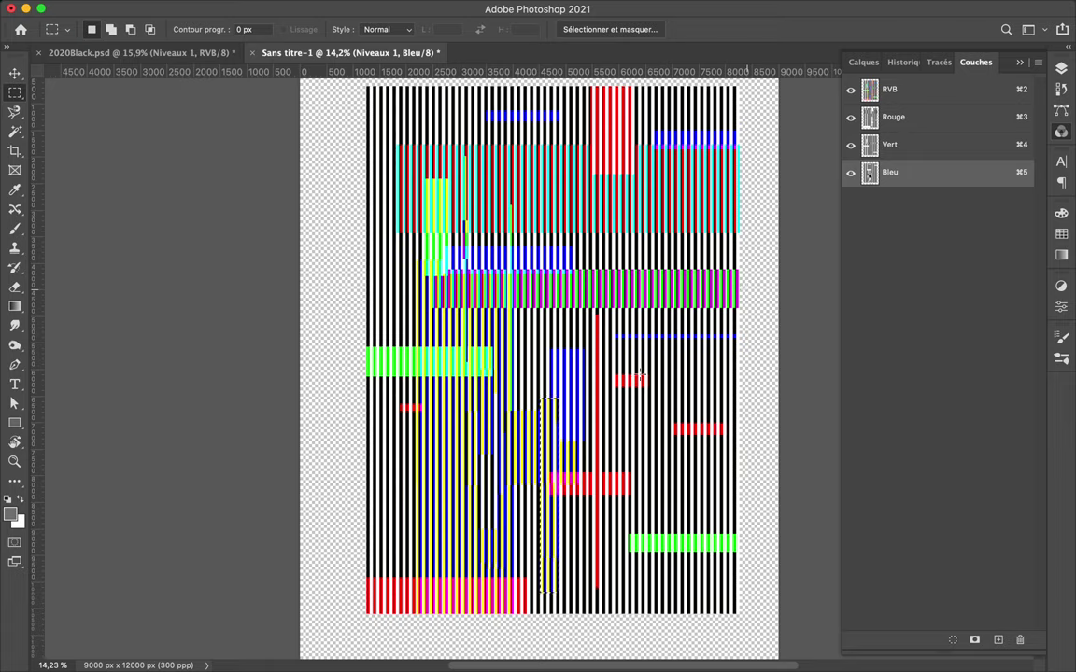
- Marquee a large right-side block and shift it up and left in the blue channel
left_click_drag(591, 629, 744, 292)
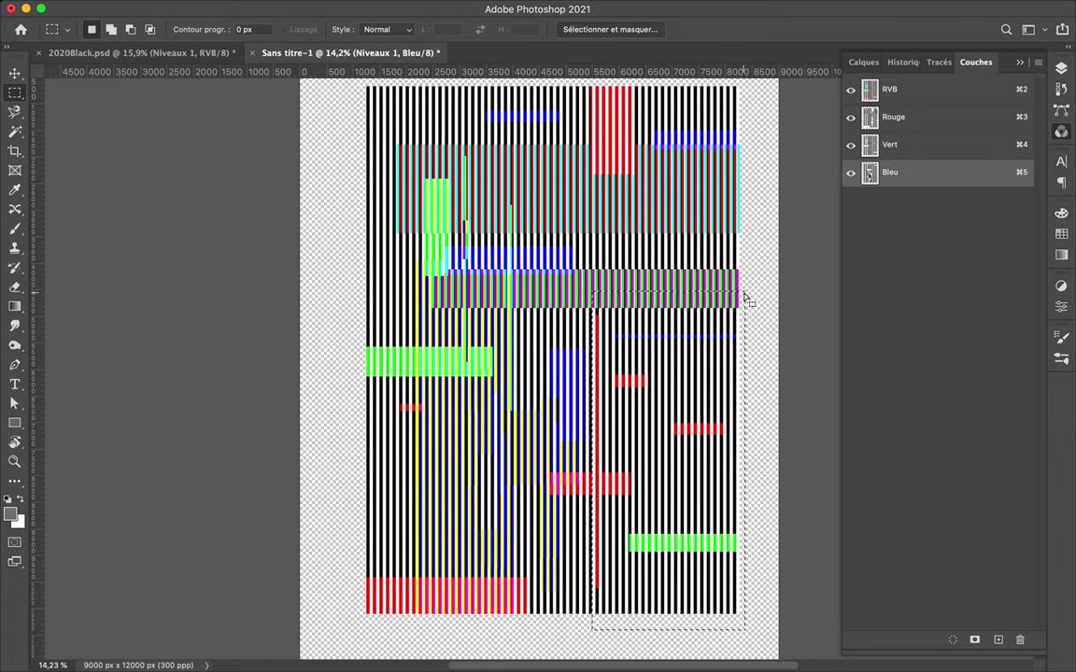
key("v")
left_click_drag(665, 375, 604, 351)
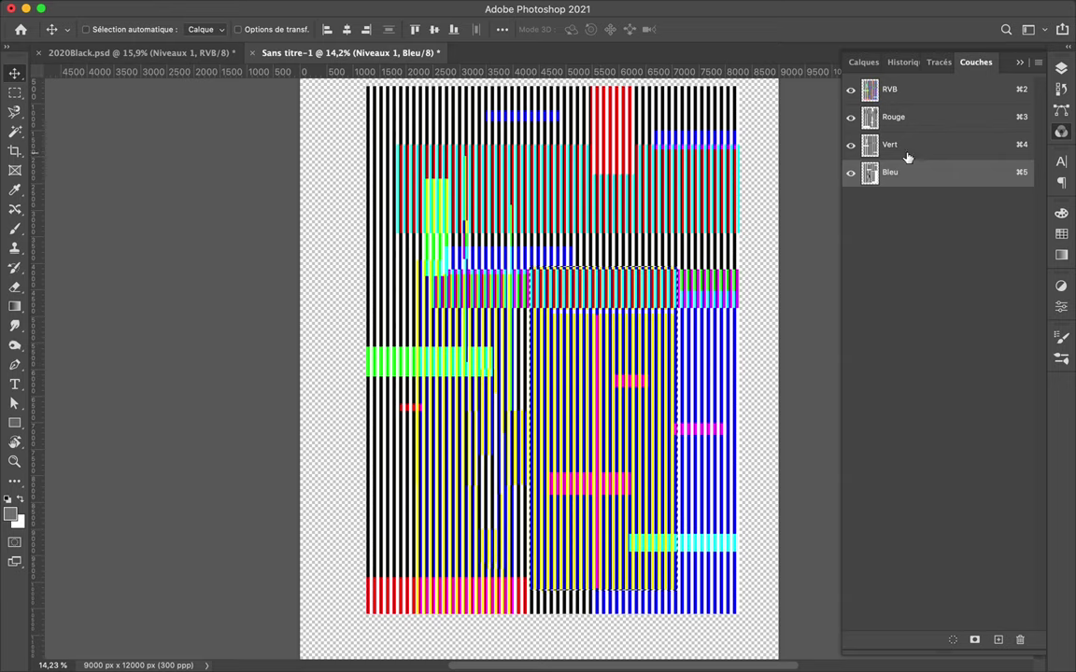
- In the green channel, marquee a tall upper-left block and shift it right
left_click(892, 145)
key("m")
left_click_drag(363, 110, 460, 416)
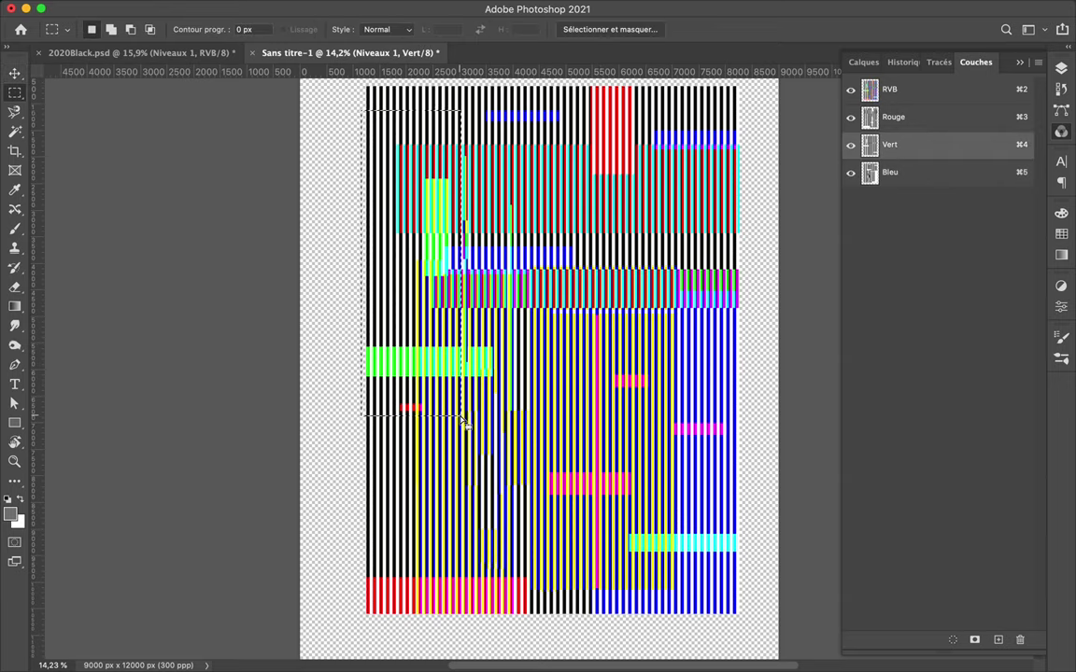
key("v")
mouse_move(434, 336)
left_mouse_down()
mouse_move(460, 337)
mouse_move(543, 620)
left_mouse_up()
- In the red channel, shift the lower-right block sideways
key("super+3")
key("m")
key("super+d")
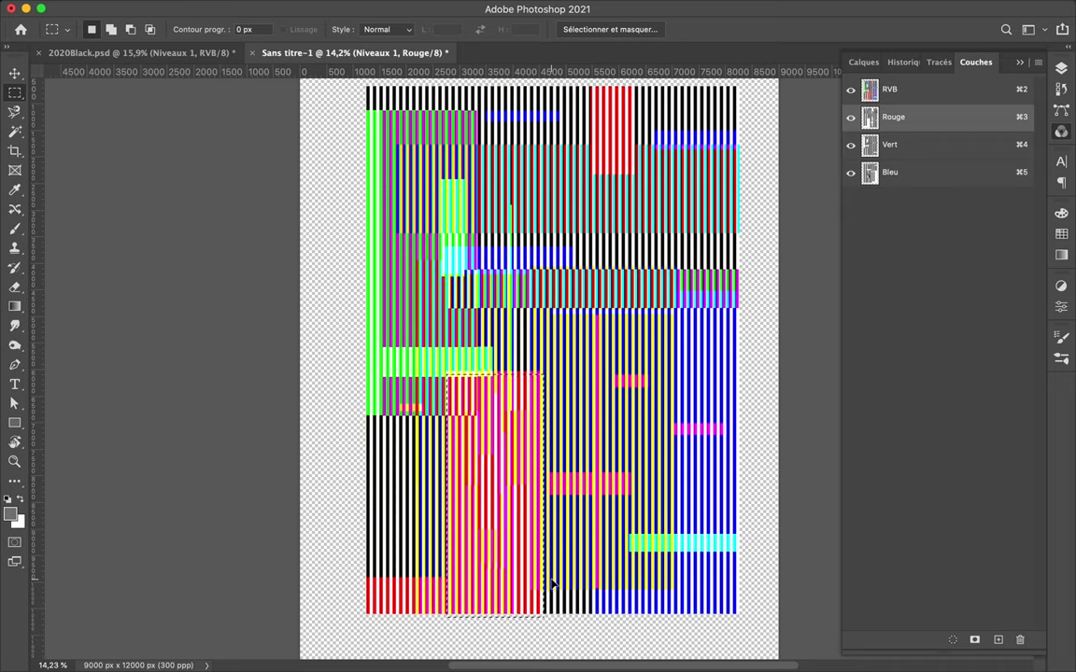
key("v")
left_click_drag(549, 584, 744, 585)
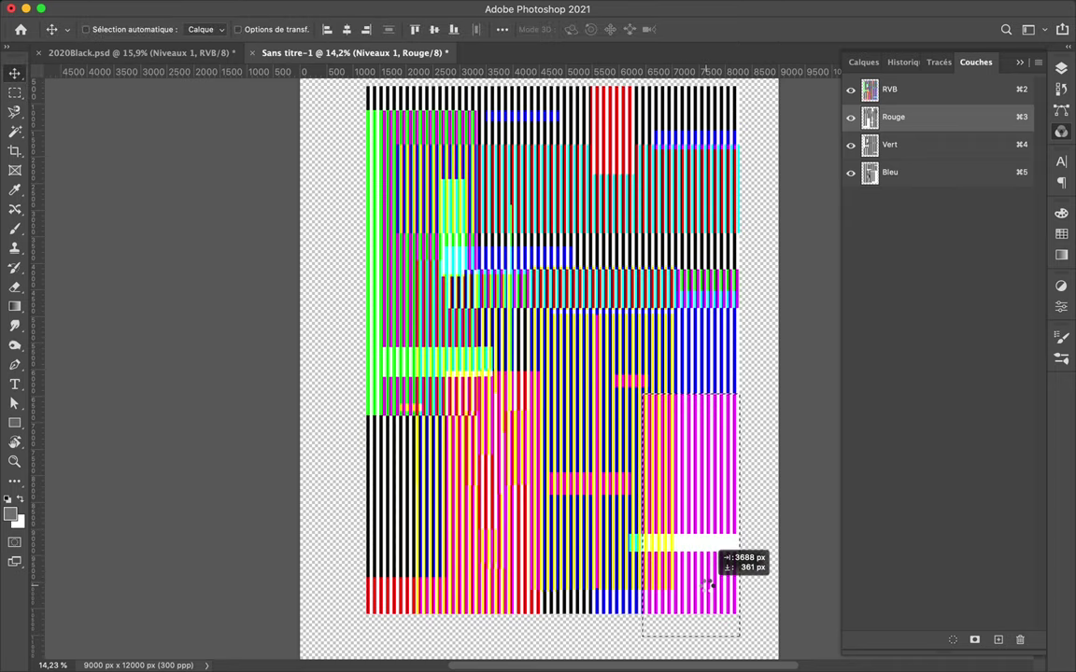
- Deselect, then shift a green-channel block down to the bottom
key("m")
key("super+d")
left_click(911, 149)
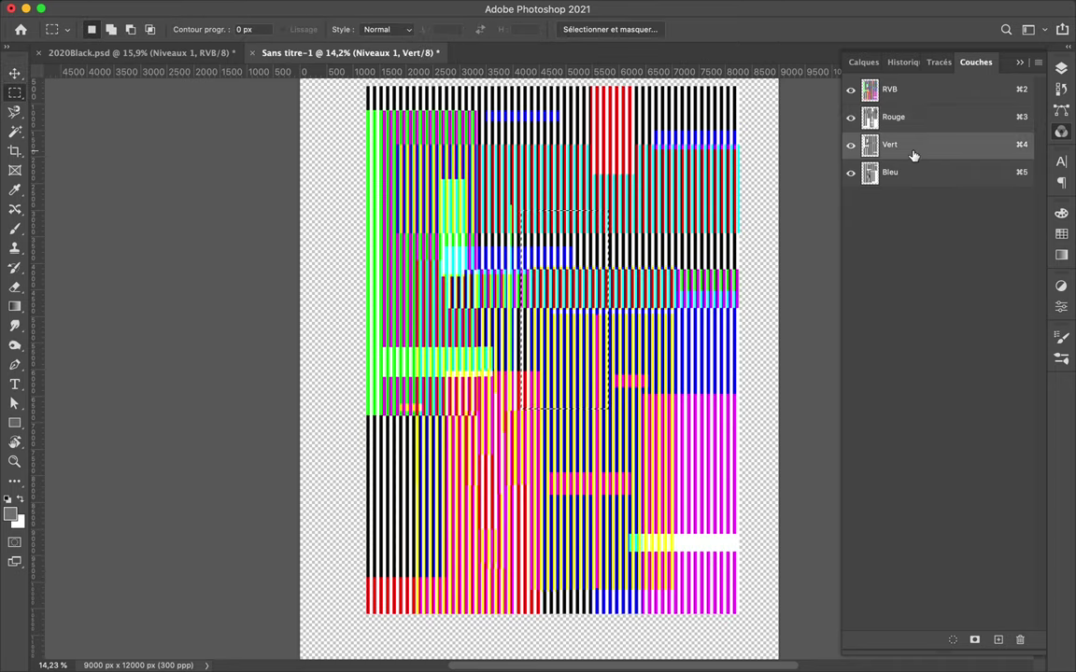
key("v")
mouse_move(579, 271)
left_mouse_down()
mouse_move(608, 619)
mouse_move(556, 628)
left_mouse_up()
- In the blue channel, shift a block near the top down and left
left_click(921, 170)
key("m")
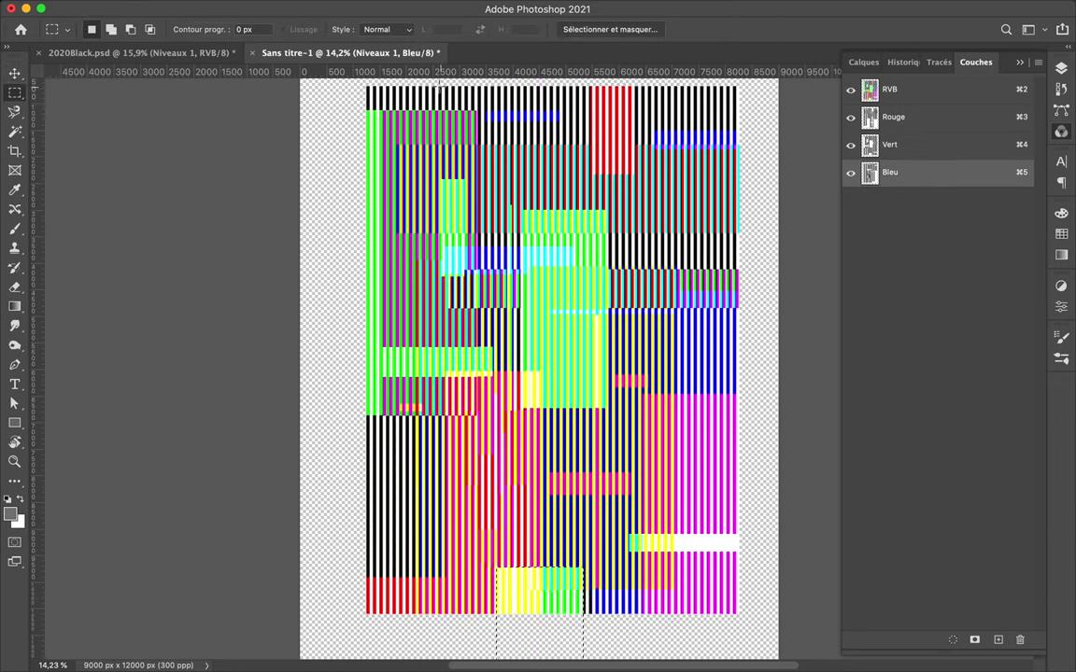
left_click_drag(550, 200, 550, 201)
key("v")
left_click_drag(499, 173, 455, 320)
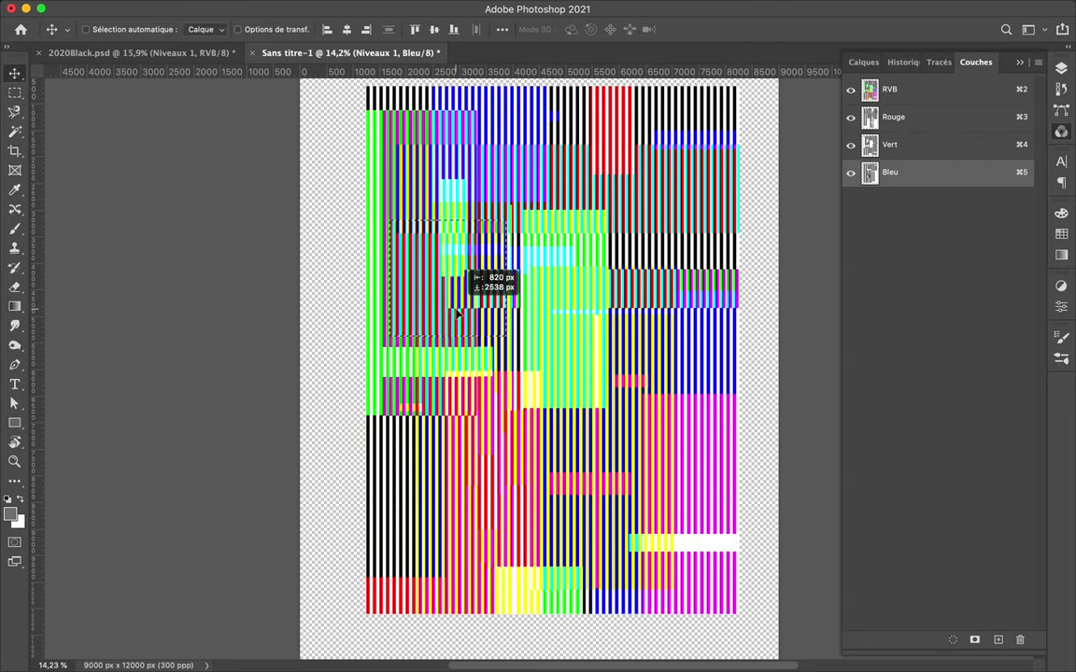
- Deselect and return to the RVB composite, dismissing the error message
left_click(864, 63)
key("super+d")
key("Return")
left_click(982, 62)
left_click(897, 89)
left_click(864, 63)
- Copy Niveaux 1 into 2020Black.psd, set it to Teinte blend mode, and place it below the stripes
left_click_drag(540, 156, 515, 234)
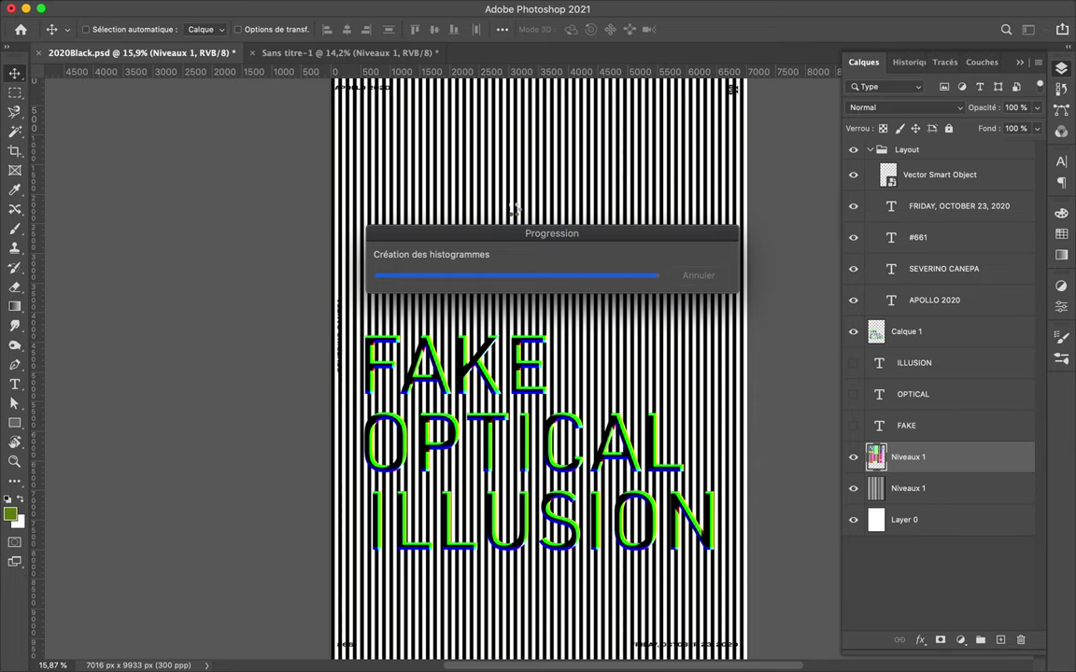
left_click_drag(530, 245, 528, 338)
left_click(905, 107)
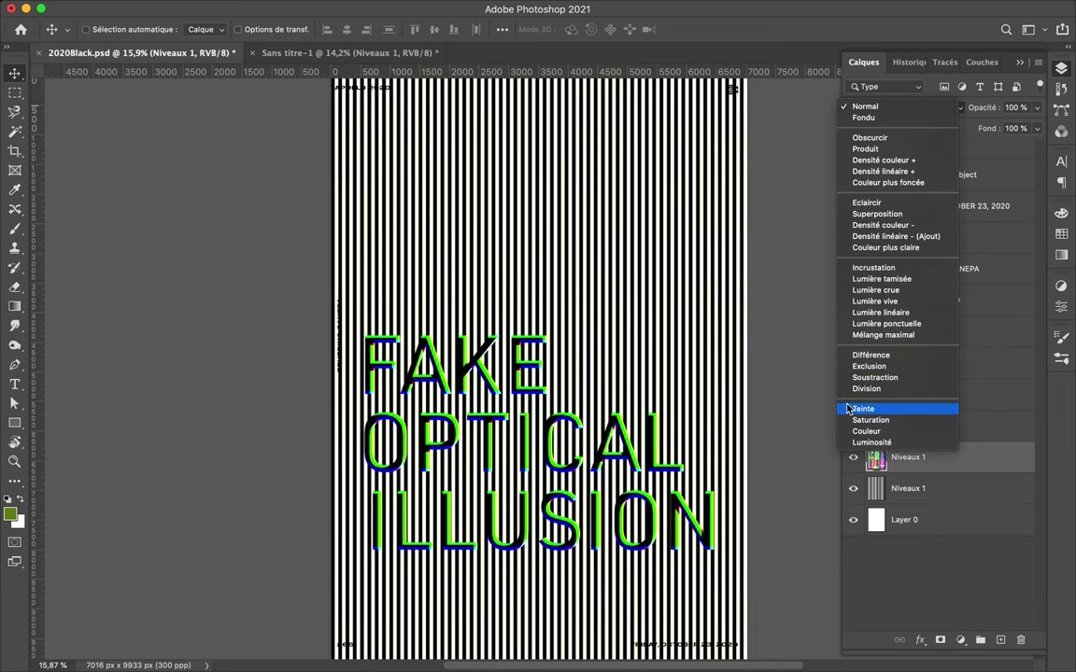
left_click(861, 409)
left_click_drag(932, 493, 925, 450)
- Magic Wand all same-colour stripes with Pixels contigus off, delete them, and hide the glitch layer
key("w")
left_click(629, 177)
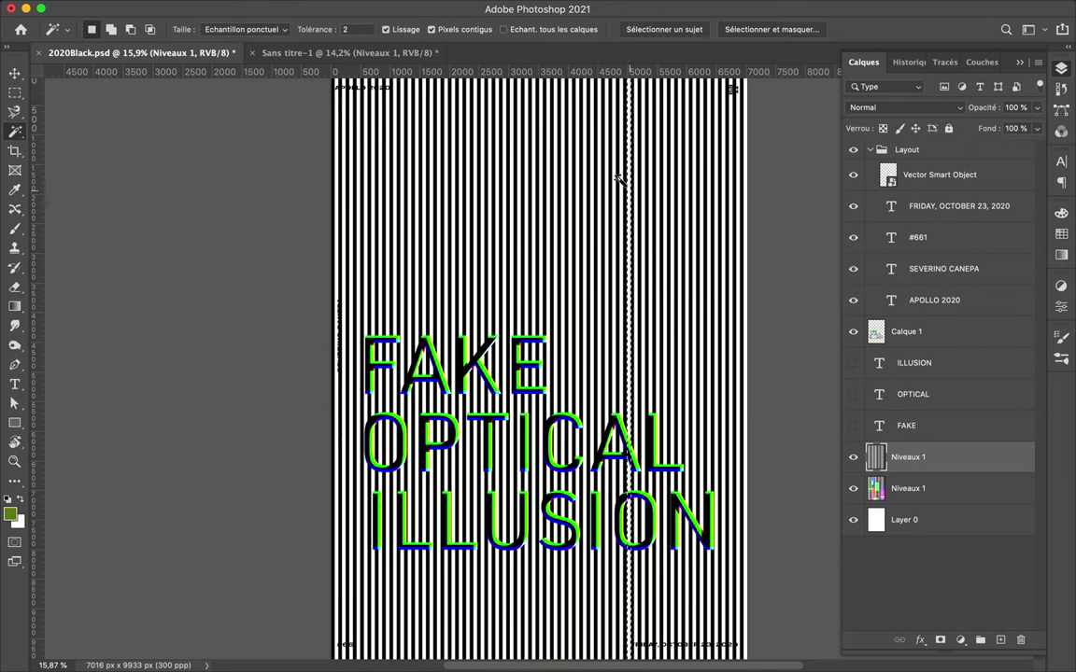
left_click(455, 31)
left_click(602, 218)
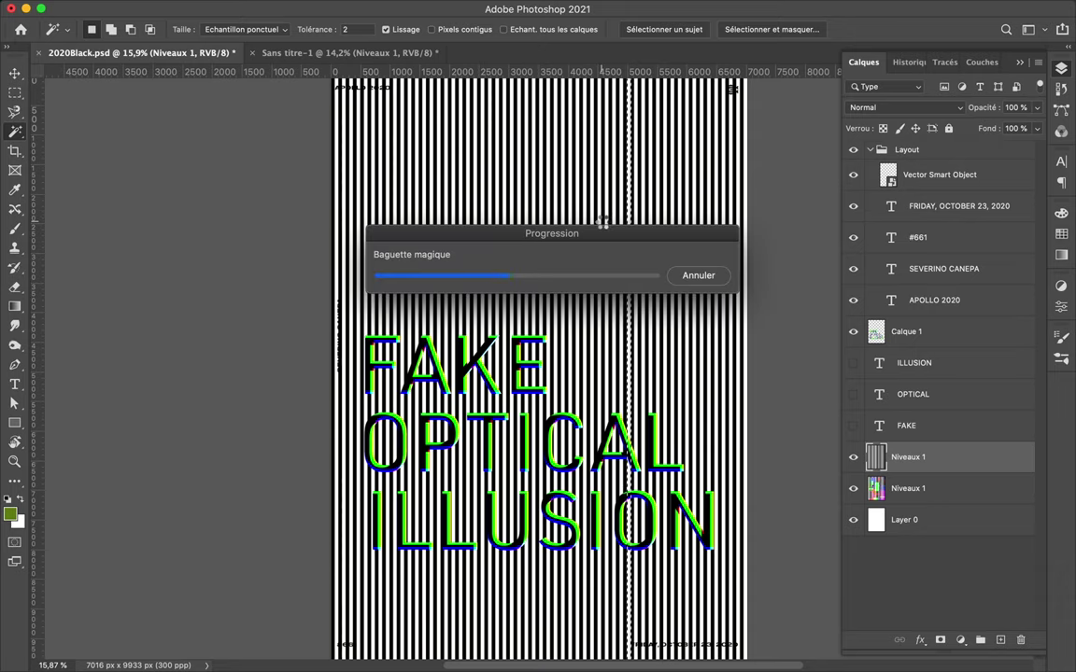
right_click(968, 461)
key("Escape")
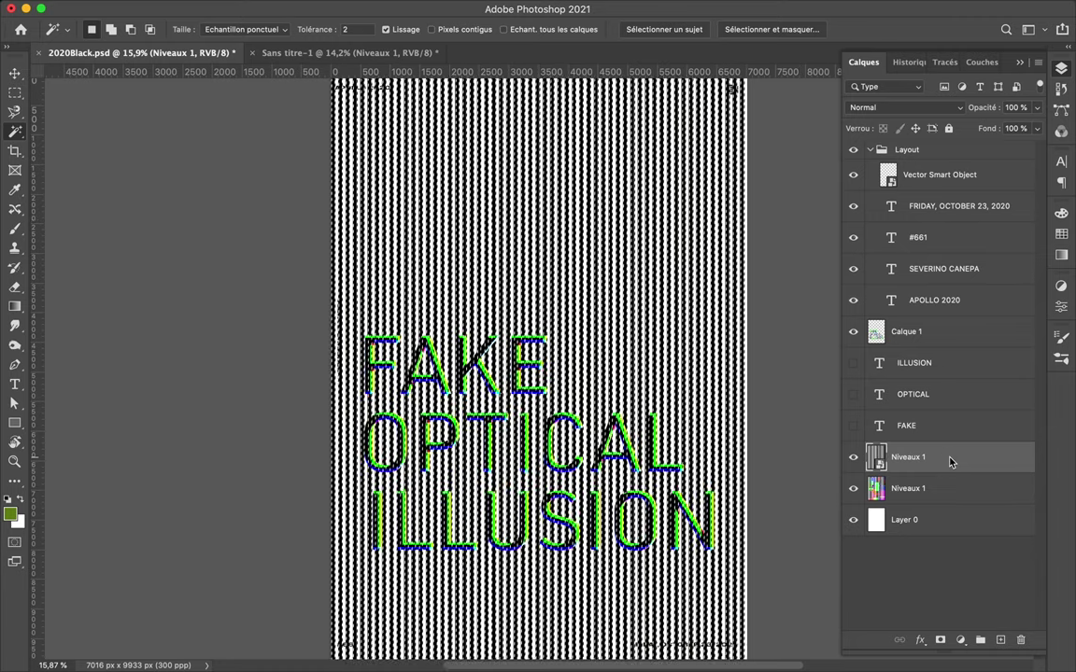
right_click(951, 457)
key("Escape")
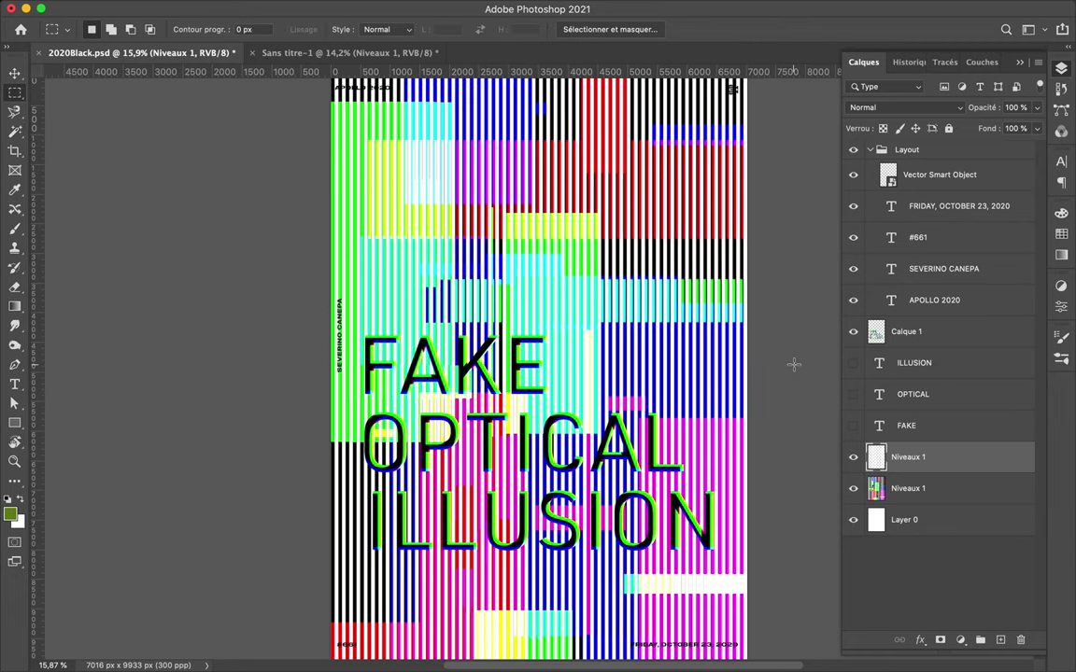
key("v")
left_click(853, 456)
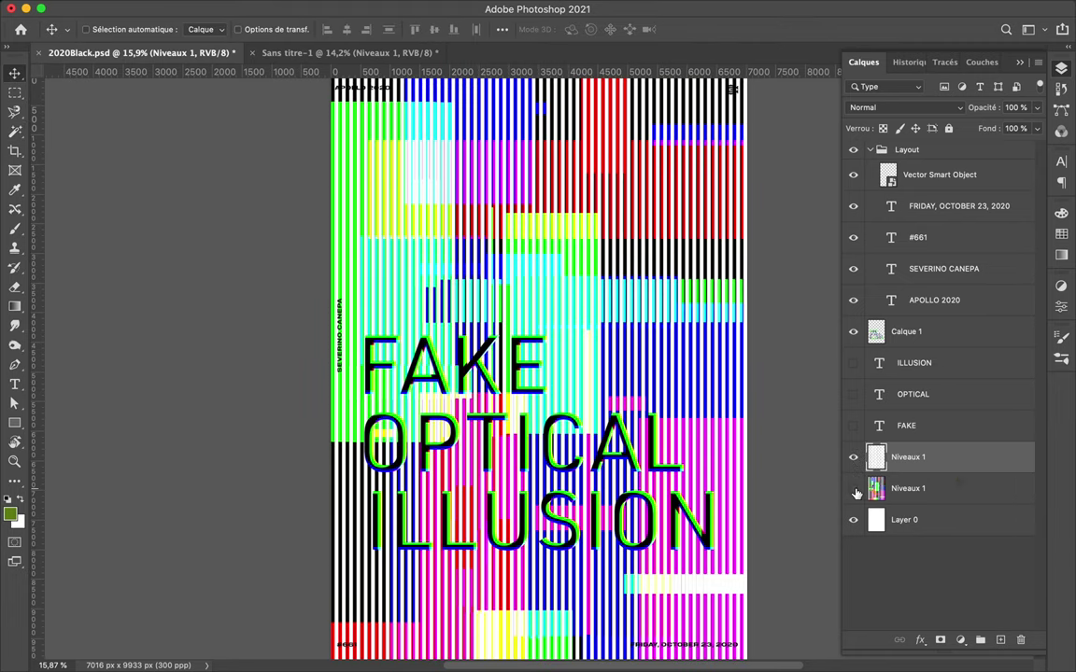
- Delete the lower Niveaux 1 and Calque 1 layers and show the FAKE, OPTICAL and ILLUSION layers
left_click(853, 488)
left_click(878, 489)
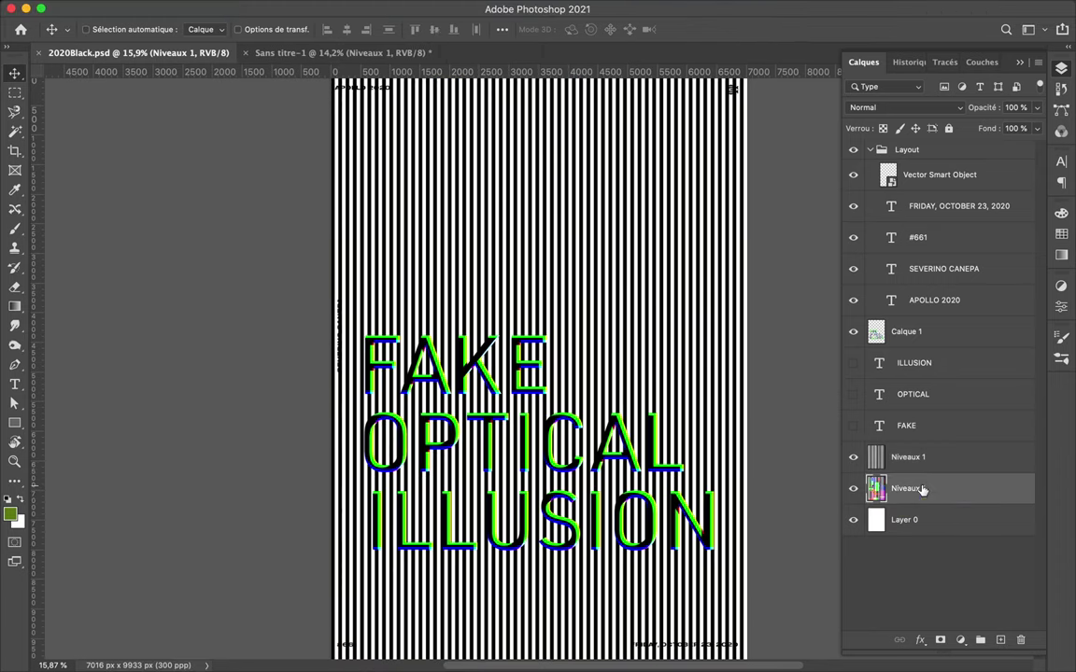
key("BackSpace")
left_click(915, 331)
key("BackSpace")
left_click_drag(854, 331, 854, 394)
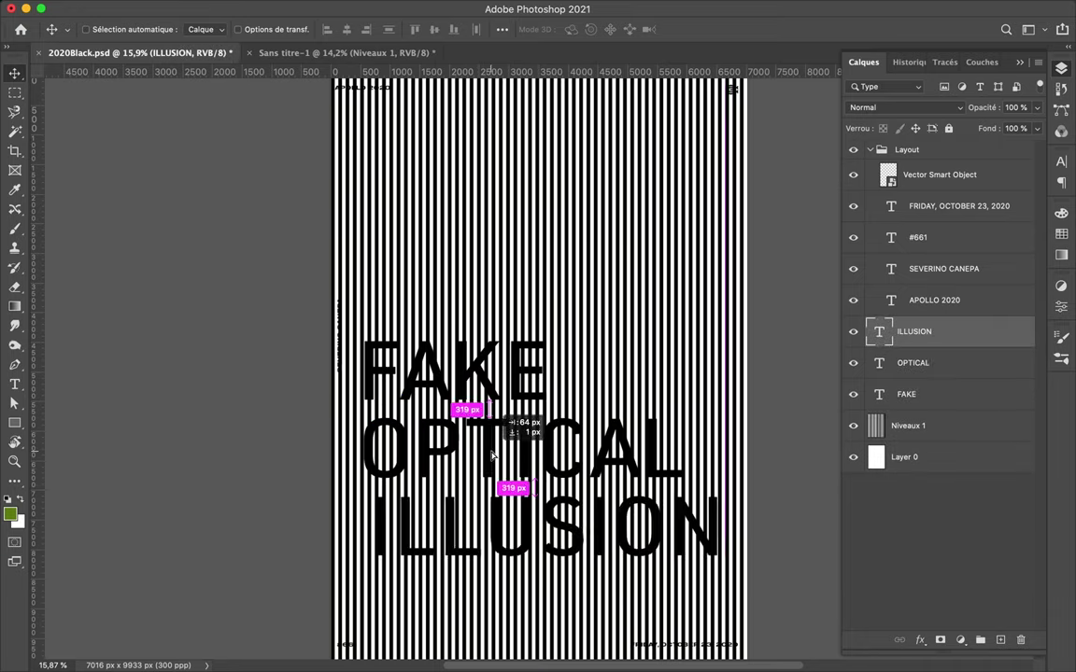
- Align the left edges of the three title text layers
left_click(906, 395, "shift")
left_click(1061, 161)
left_click(480, 8)
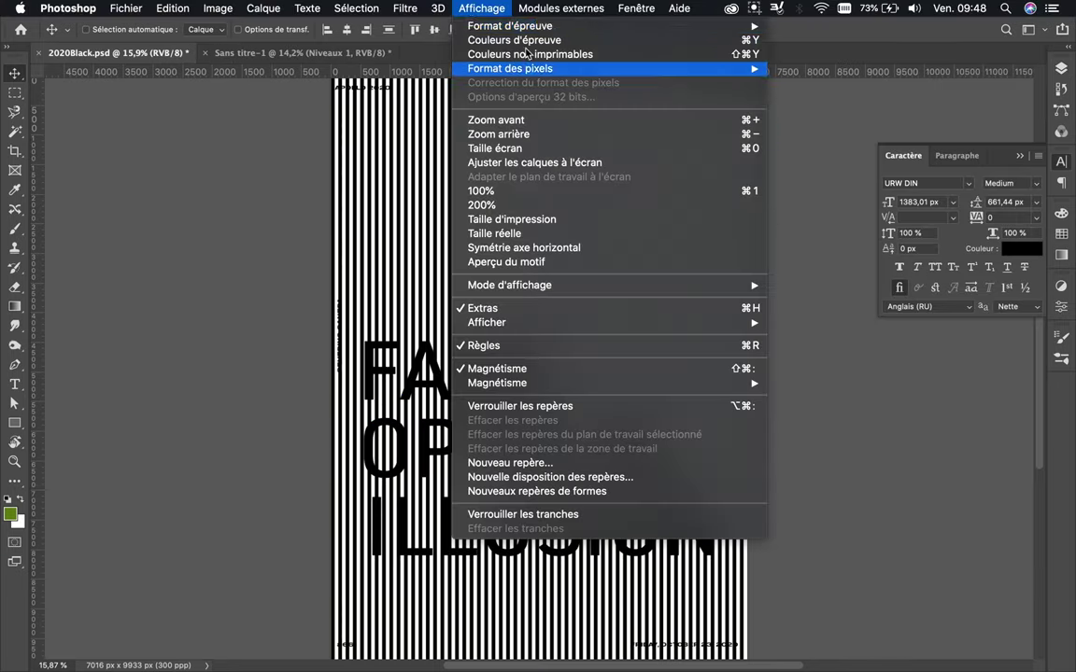
left_click(411, 28)
left_click(451, 35)
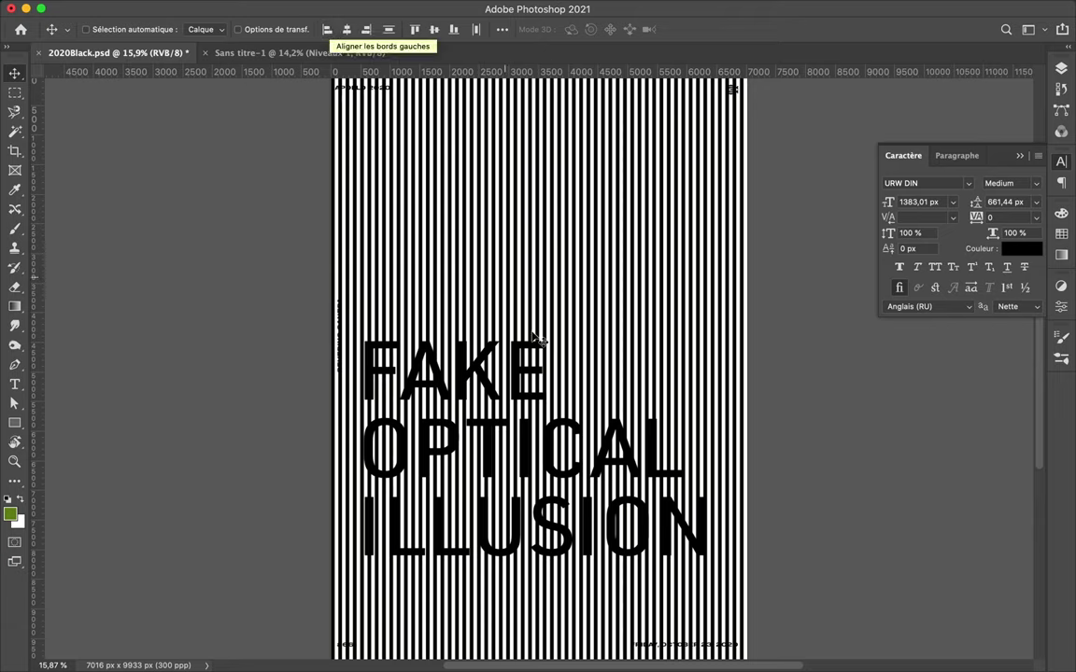
scroll(558, 473, "up", 5)
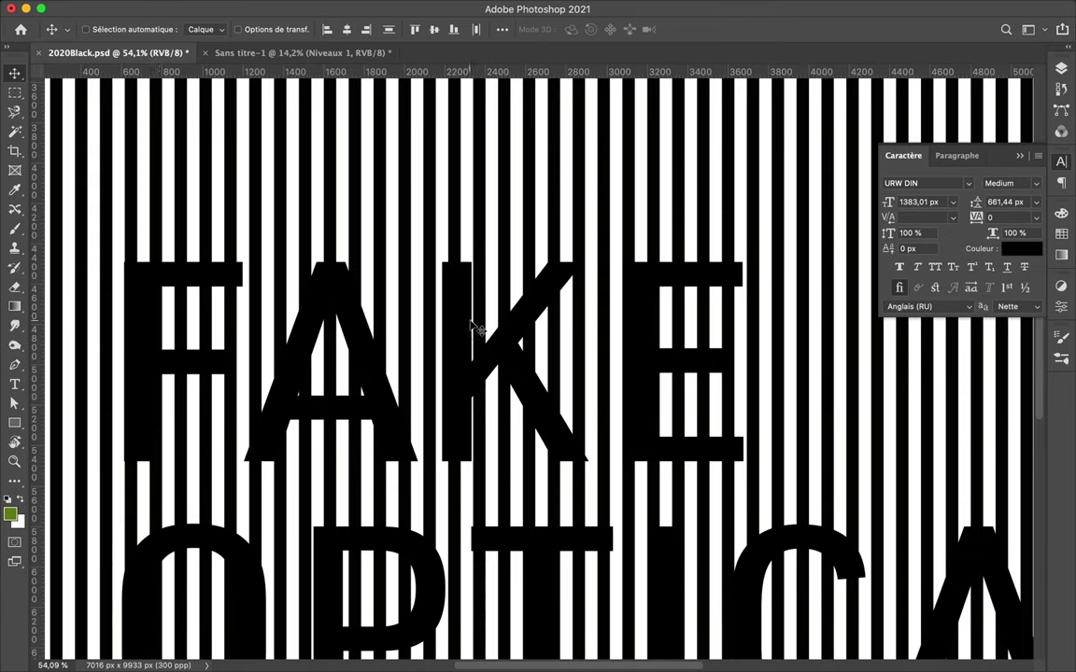
- Tighten the FAKE text's letter spacing to -110
key("t")
left_click(252, 397)
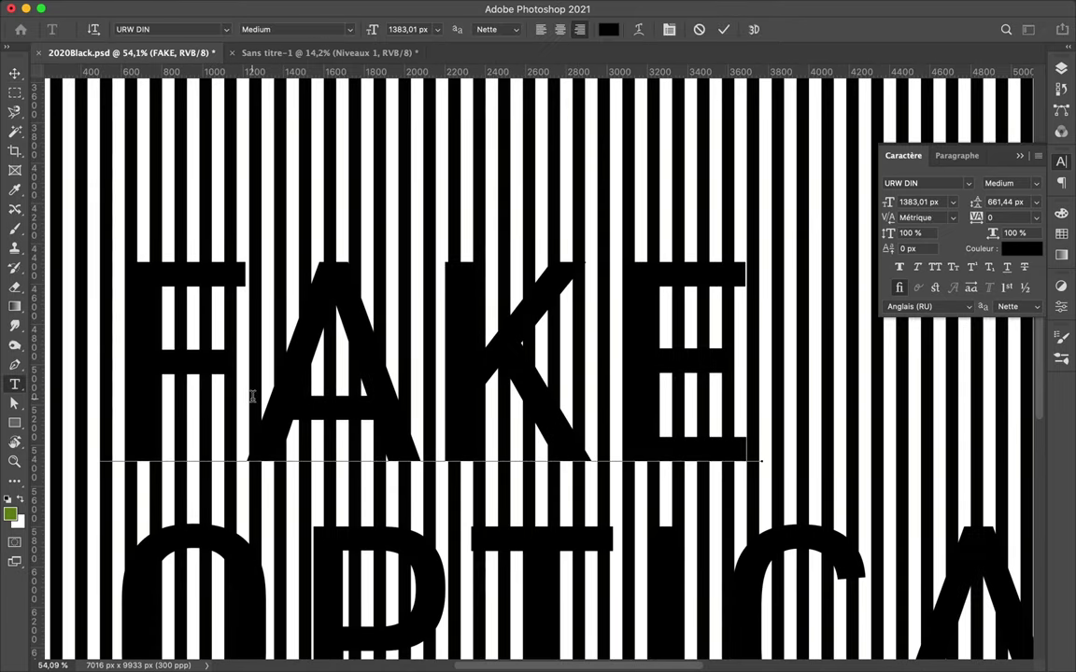
double_click(244, 404)
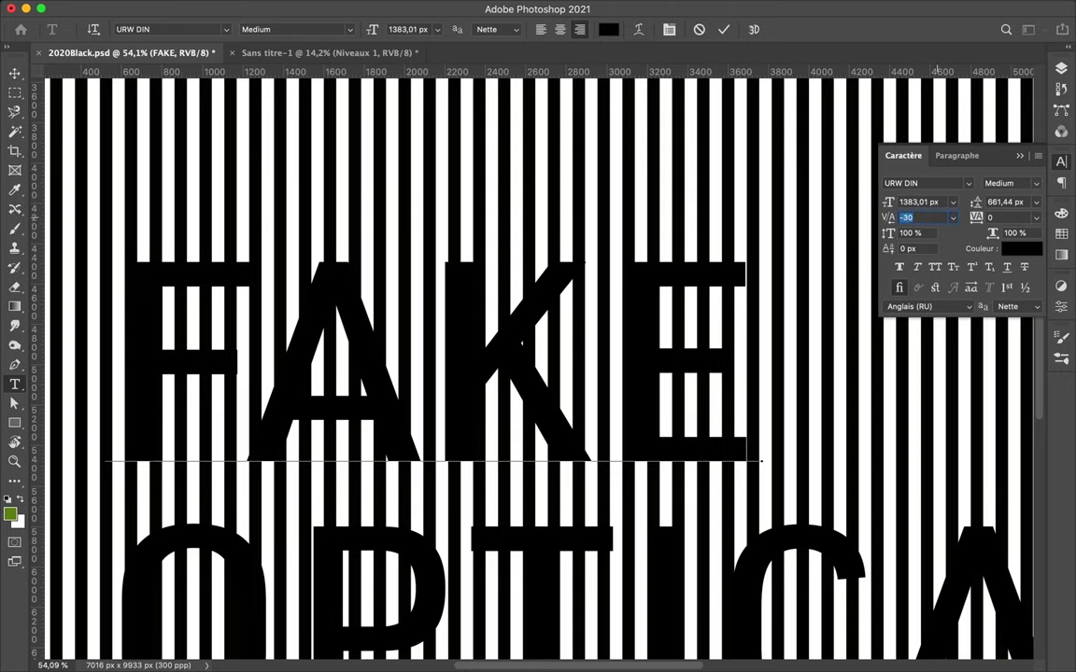
key("Down")
key("Down")
key("Down")
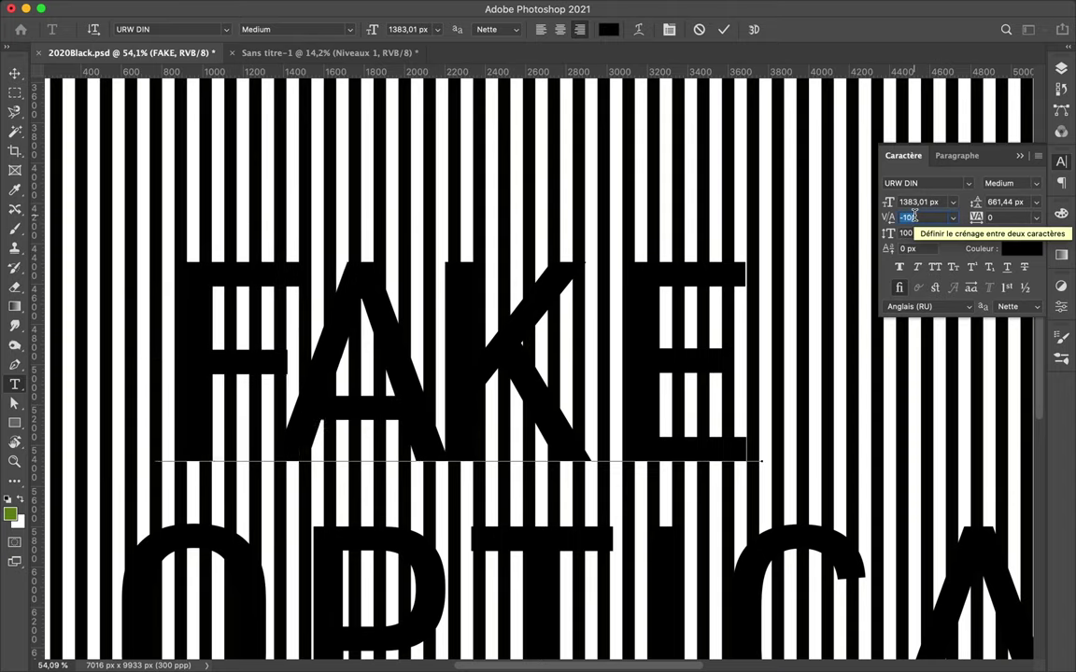
key("Escape")
scroll(614, 336, "down", 5)
- Move the title text block down and left on the poster
key("v")
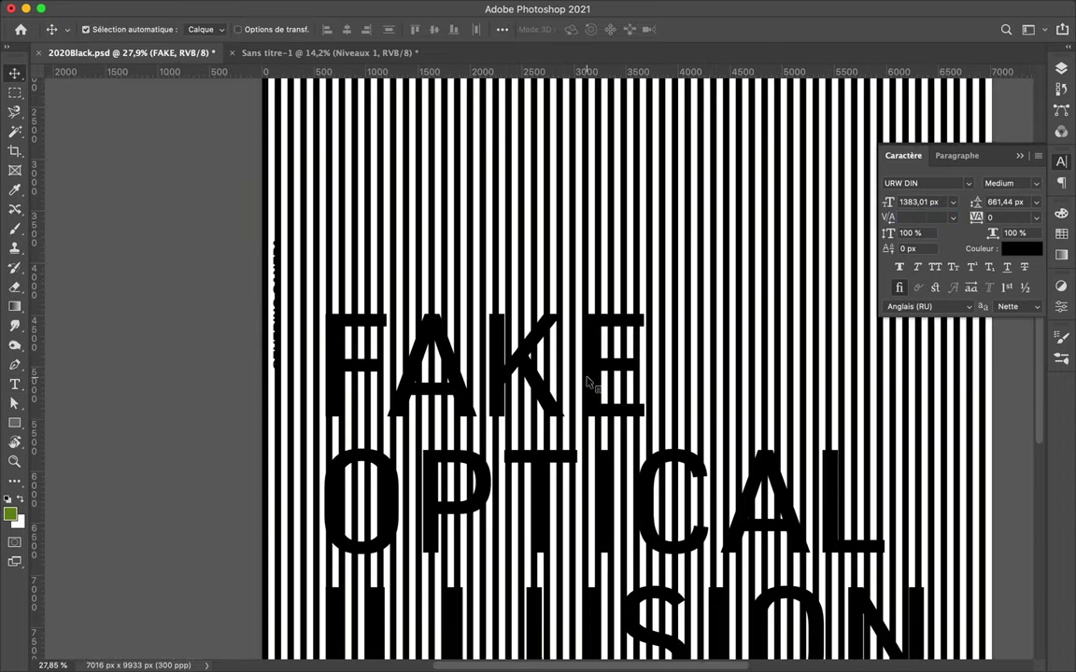
left_click(958, 155)
scroll(504, 392, "left", 5)
scroll(504, 392, "right", 5)
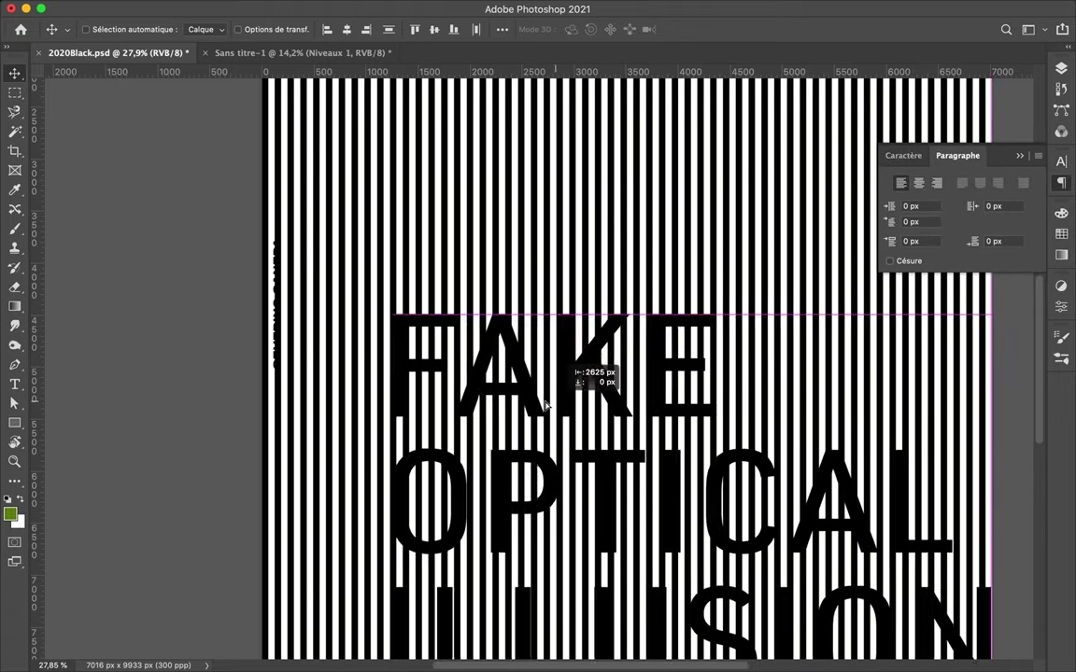
scroll(504, 393, "up", 1)
scroll(504, 392, "down", 3)
scroll(504, 392, "down", 3)
left_click_drag(486, 374, 467, 409)
scroll(648, 579, "up", 1)
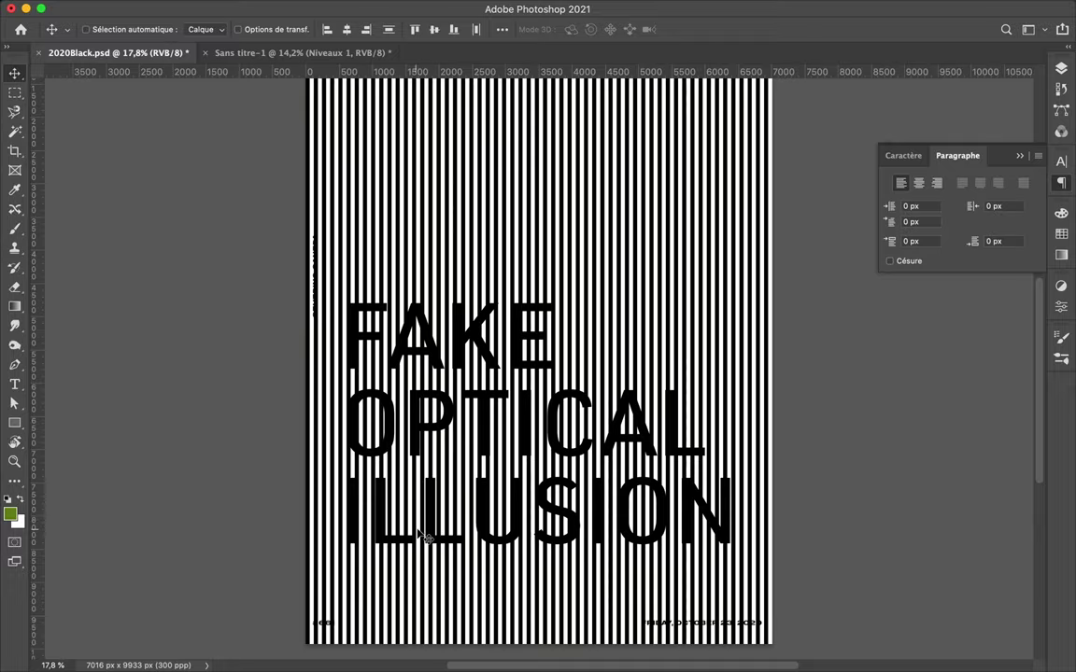
scroll(420, 535, "up", 3)
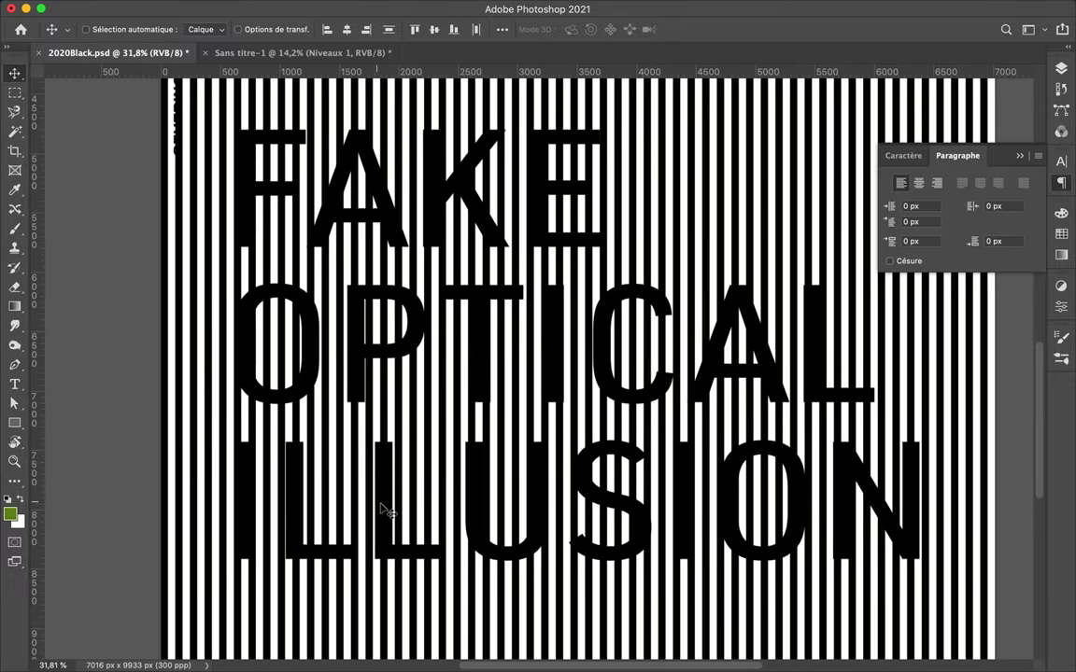
- Select the ILLUSION text layer and bring up the text tool's character settings
left_click(349, 462)
key("t")
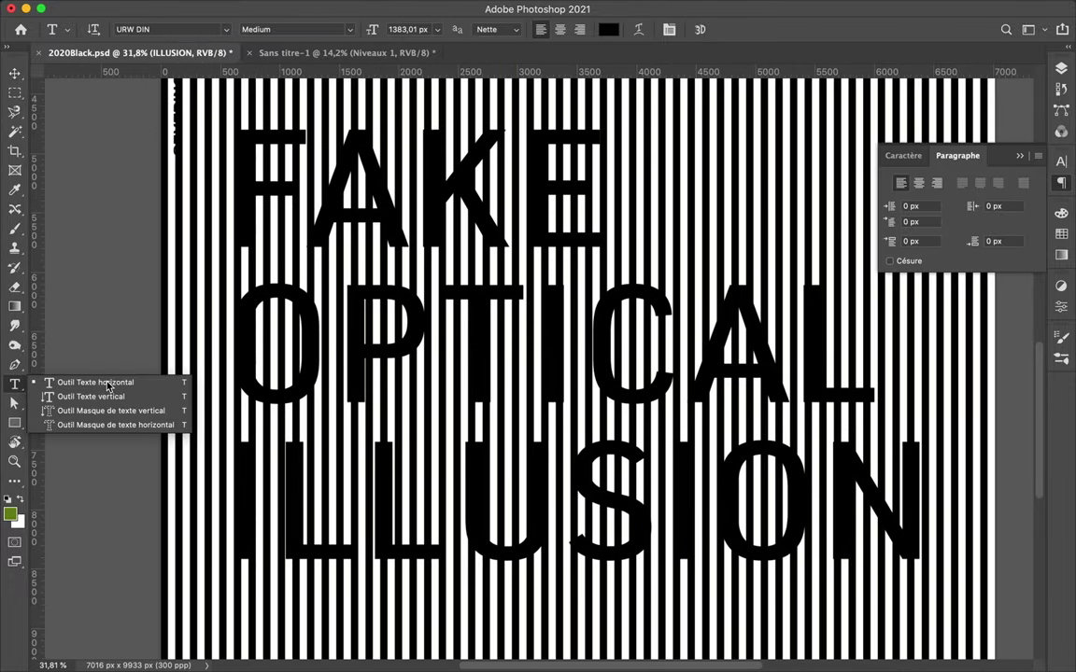
left_click(108, 383)
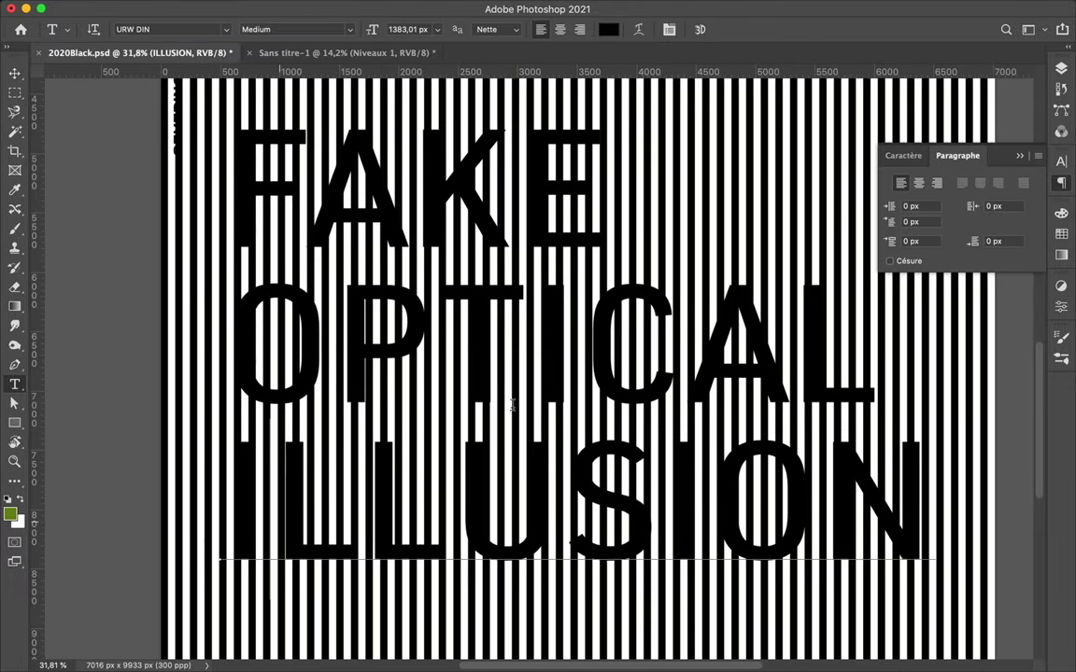
left_click(905, 157)
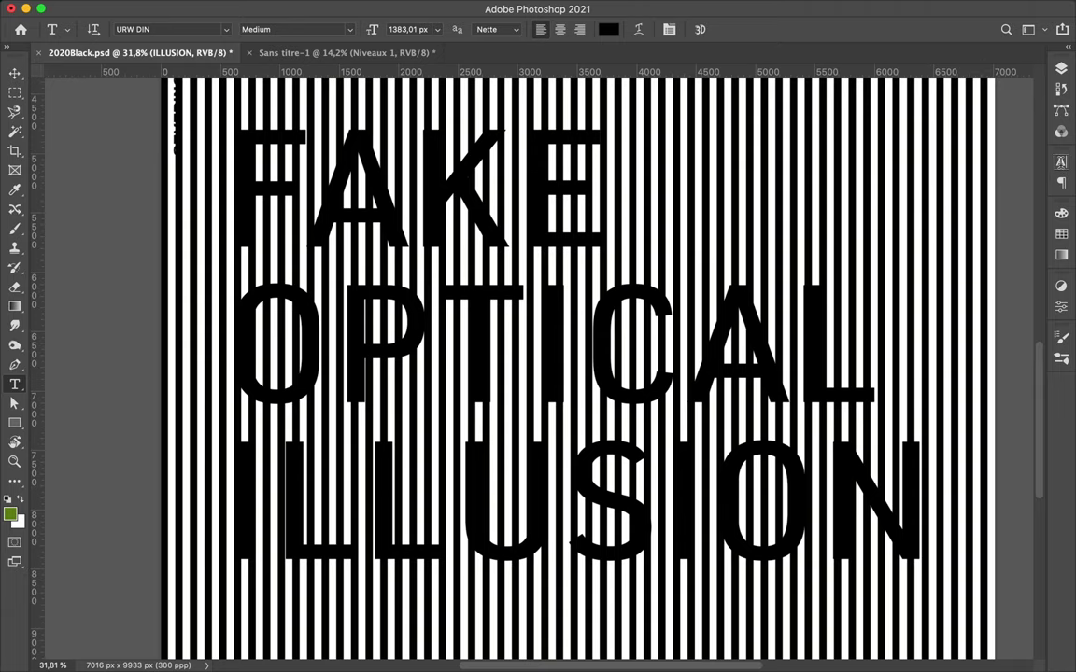
left_click(911, 216)
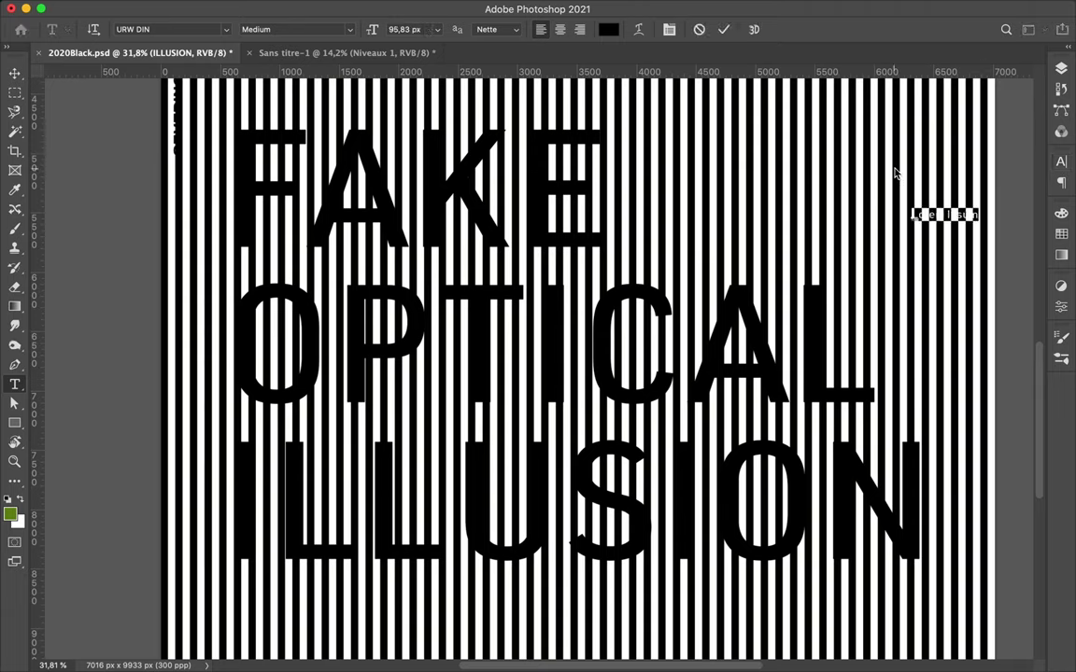
key("super+t")
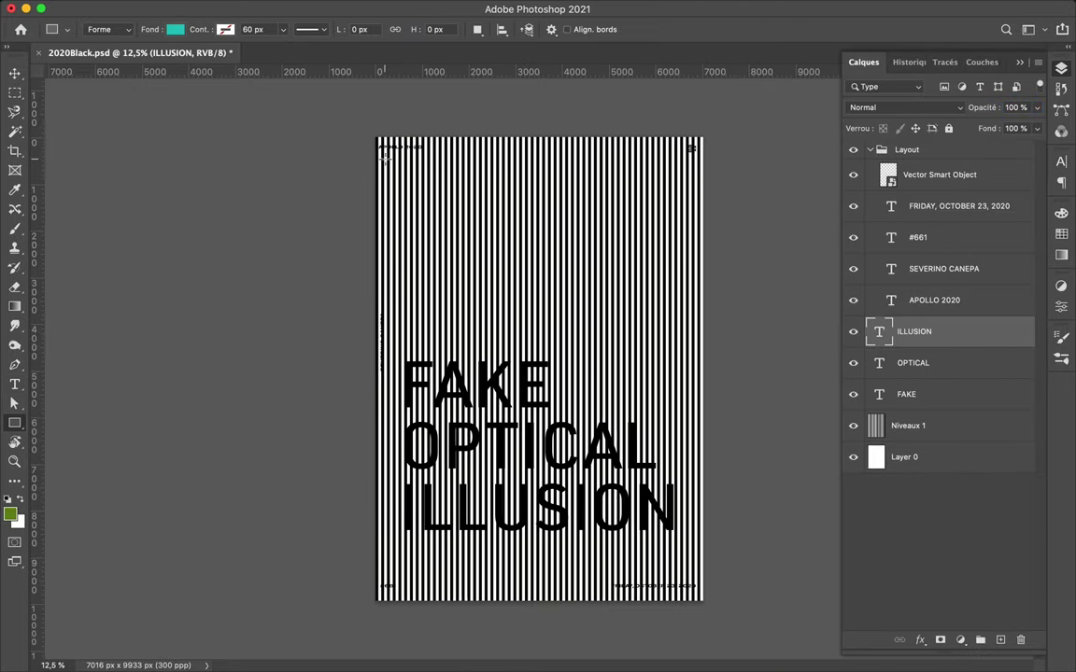
- Draw a poster-sized rectangle with no fill and a black 60 px outline
left_click_drag(386, 159, 695, 576)
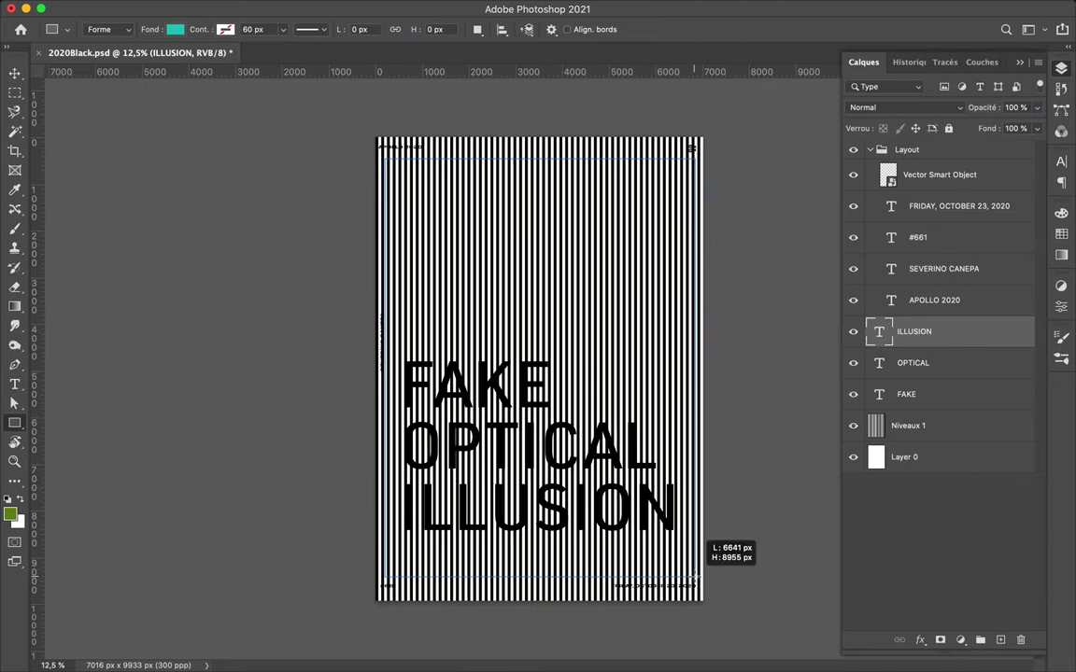
left_click(174, 29)
left_click(136, 58)
left_click(156, 110)
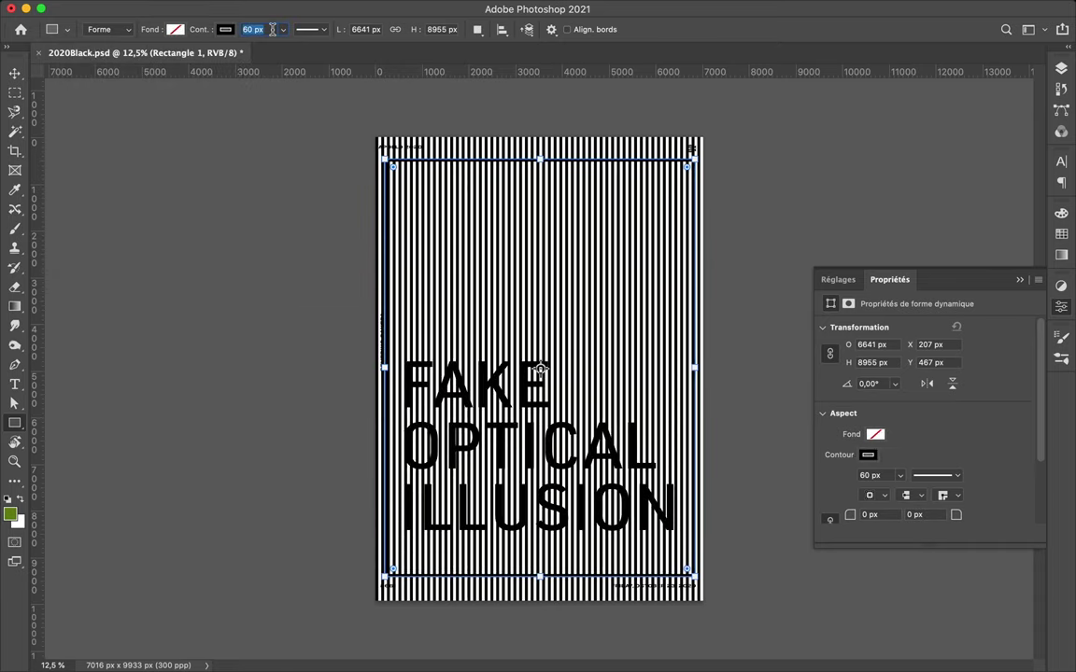
- Draw a larger white-filled Rectangle 2 over the poster and select its layer
left_click_drag(722, 612, 369, 133)
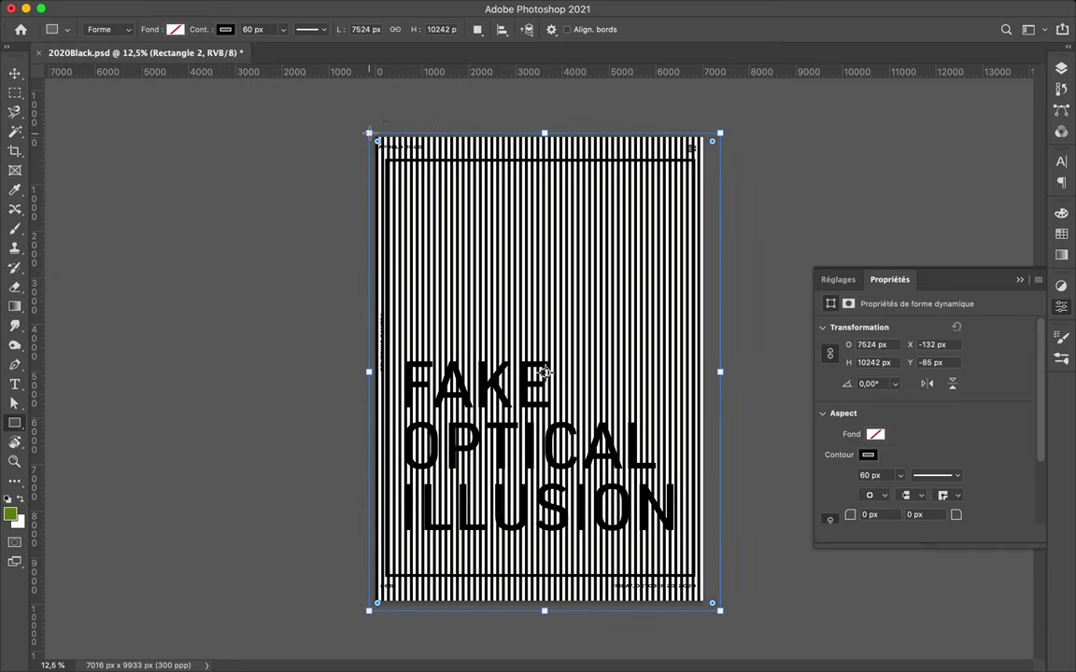
left_click(175, 29)
left_click(154, 105)
key("v")
left_click(1059, 70)
right_click(925, 331)
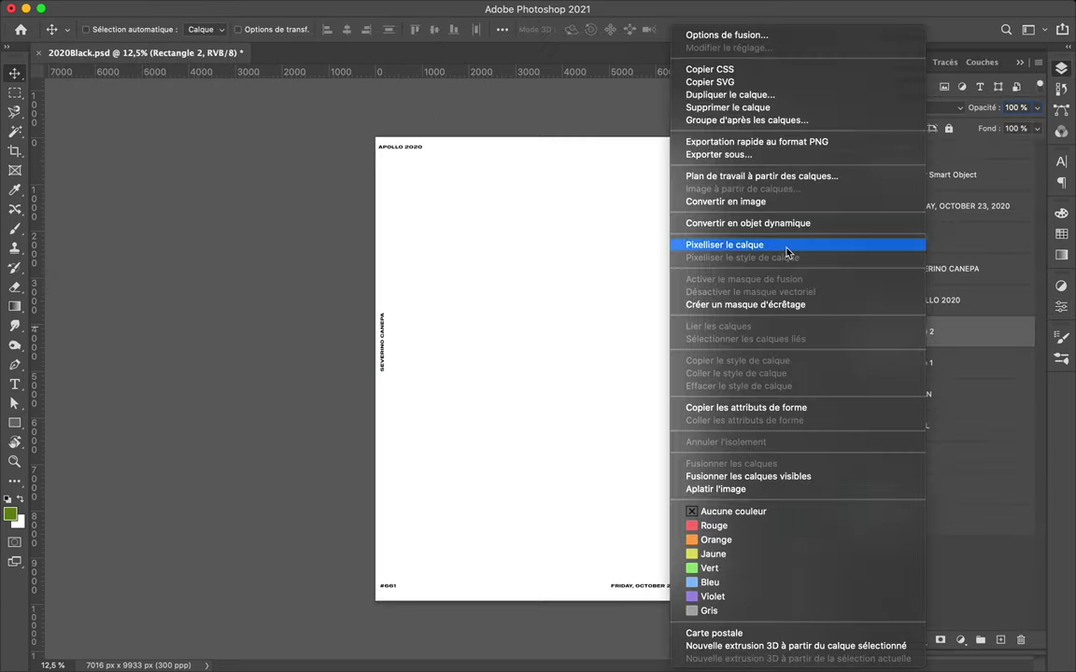
- Rasterise Rectangle 2, load Rectangle 1's outline as a selection, and set up the eraser
left_click(786, 249)
left_click(878, 362, "ctrl")
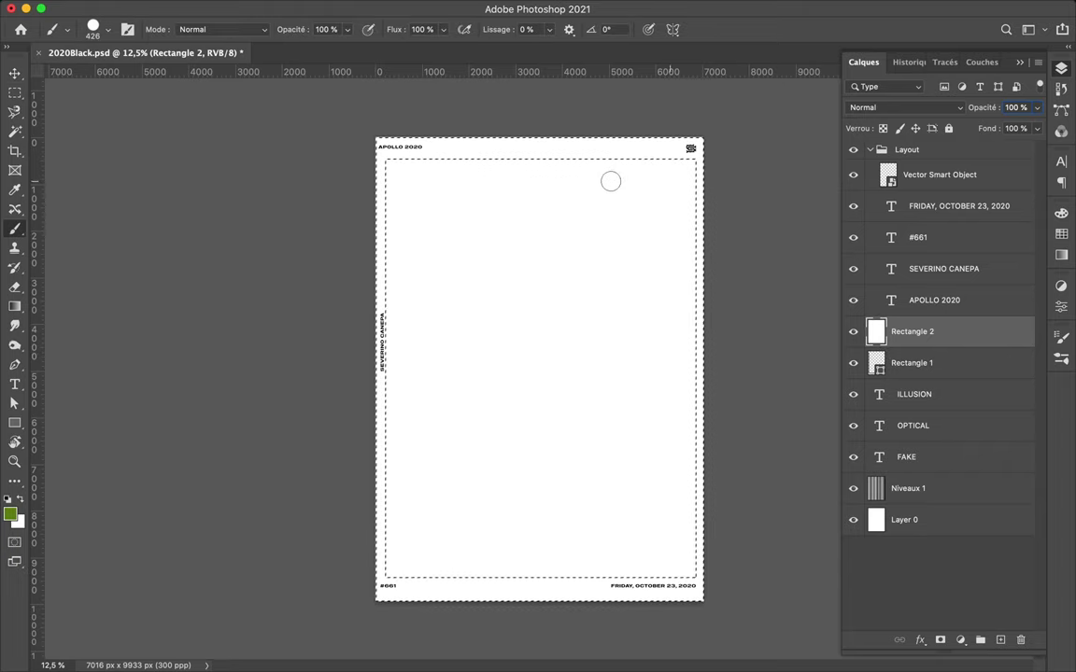
key("b")
key("d")
key("x")
right_click(656, 243)
key("e")
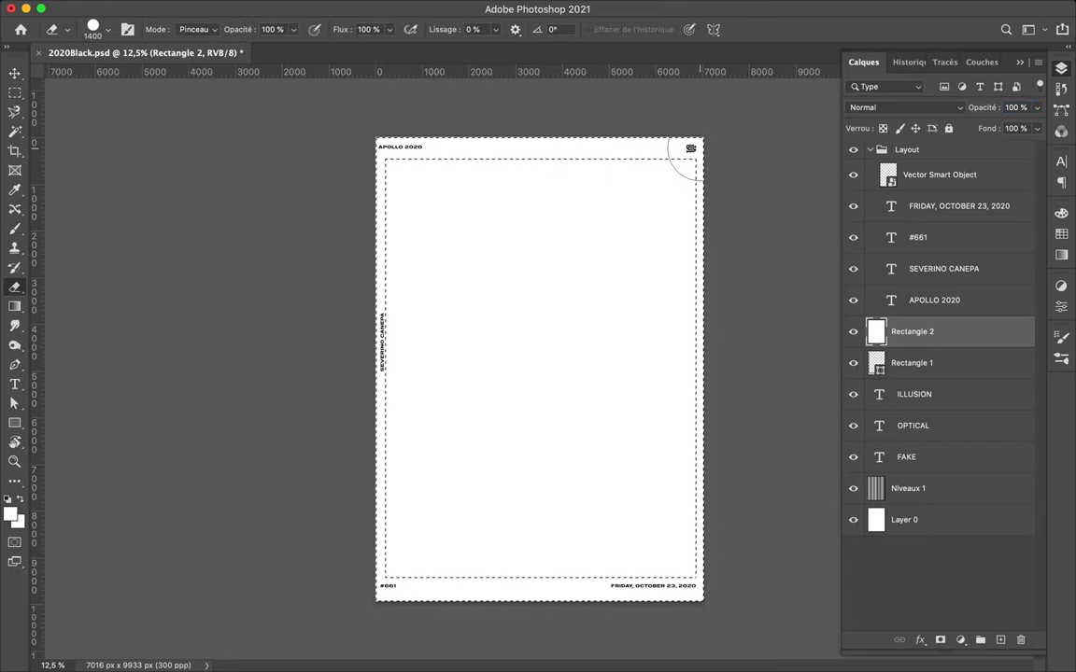
- Erase the white cover to reveal the stripes, FAKE, OPTICAL and ILLUSION
left_click(668, 240)
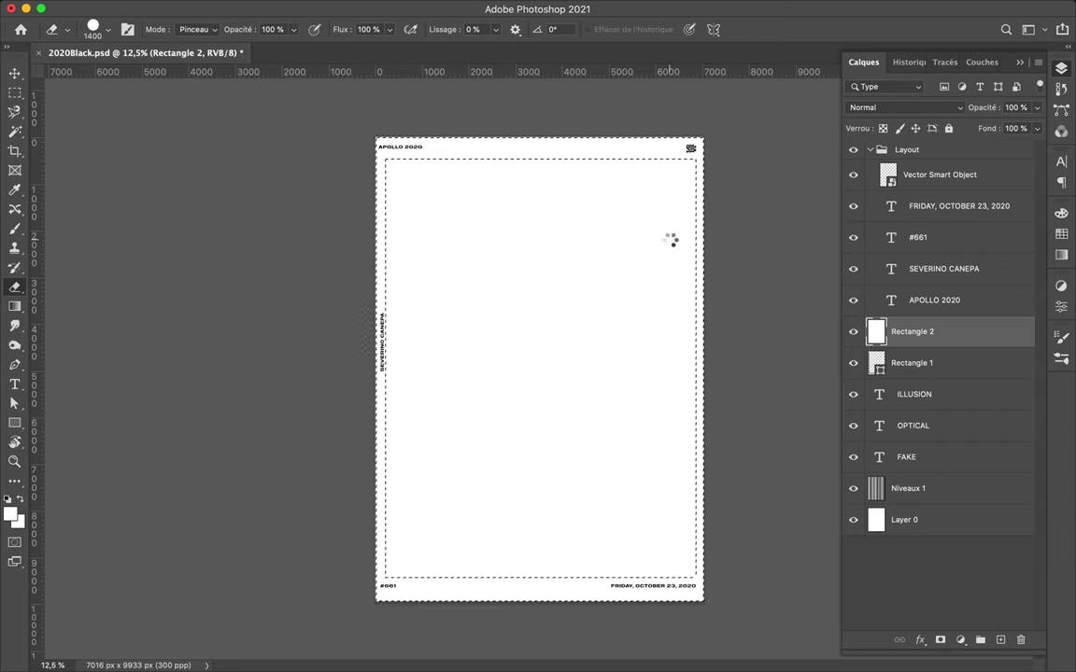
left_click_drag(406, 178, 643, 180)
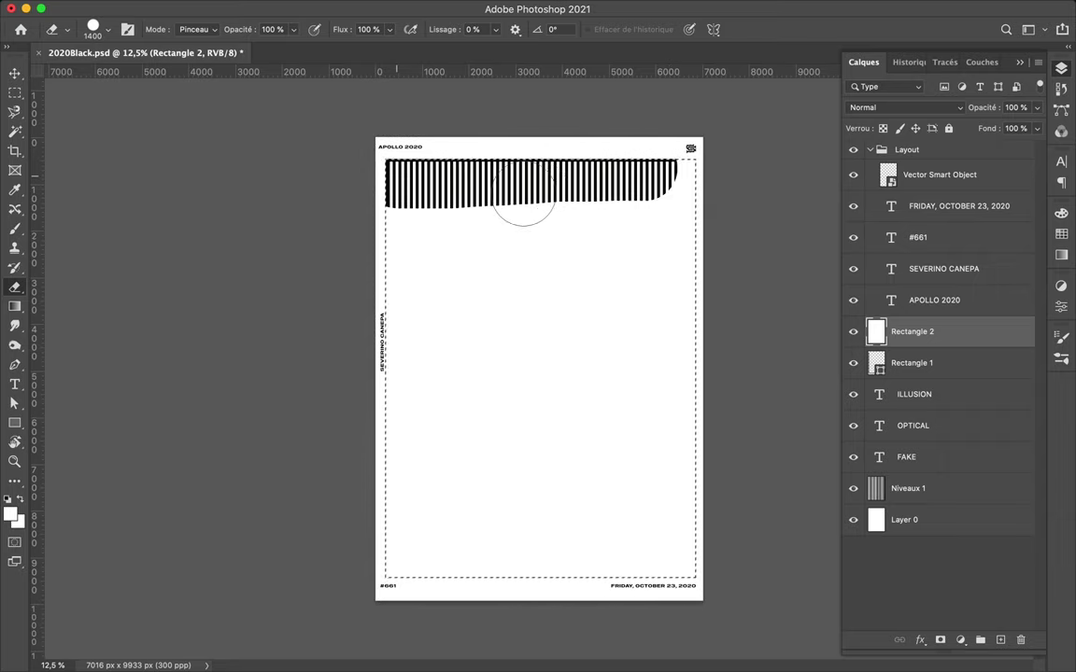
right_click(540, 198)
key("Return")
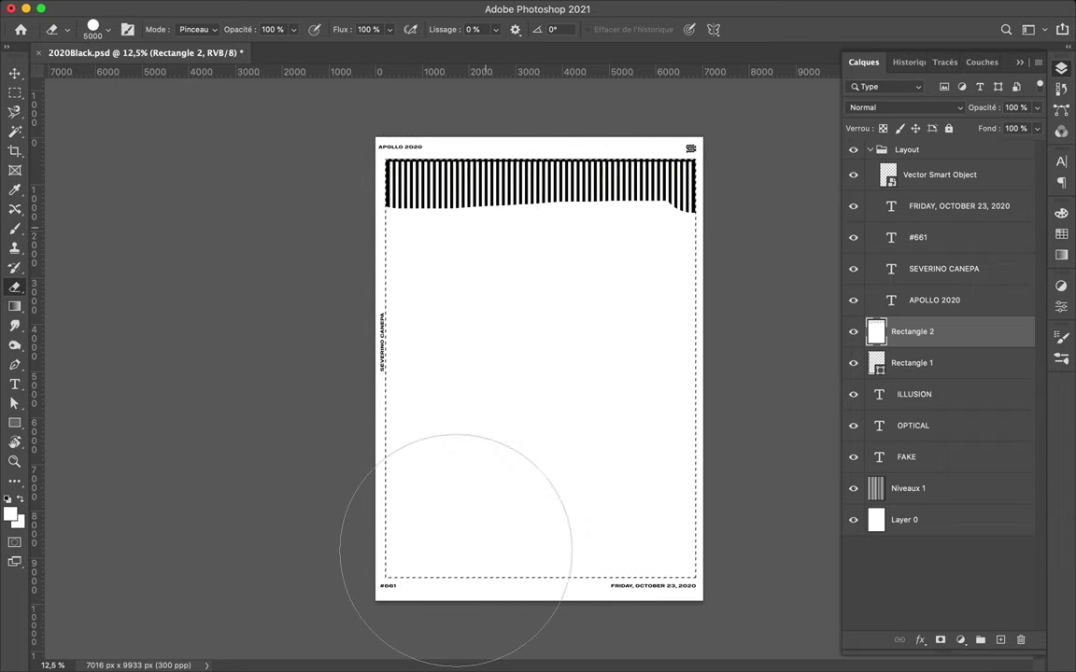
left_click(490, 231)
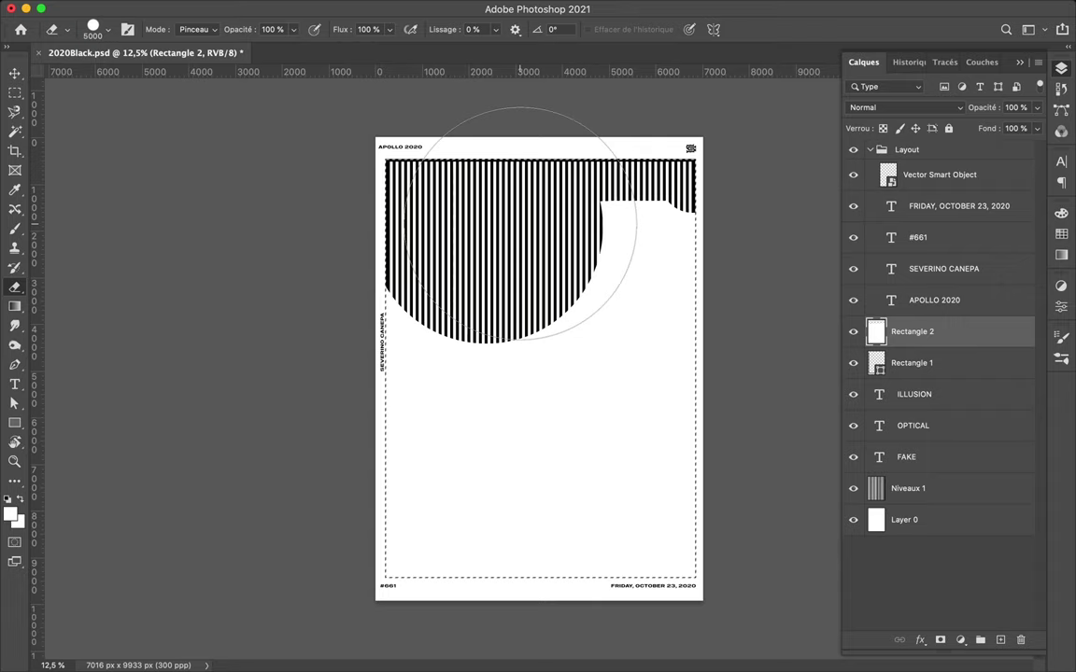
left_click(472, 252)
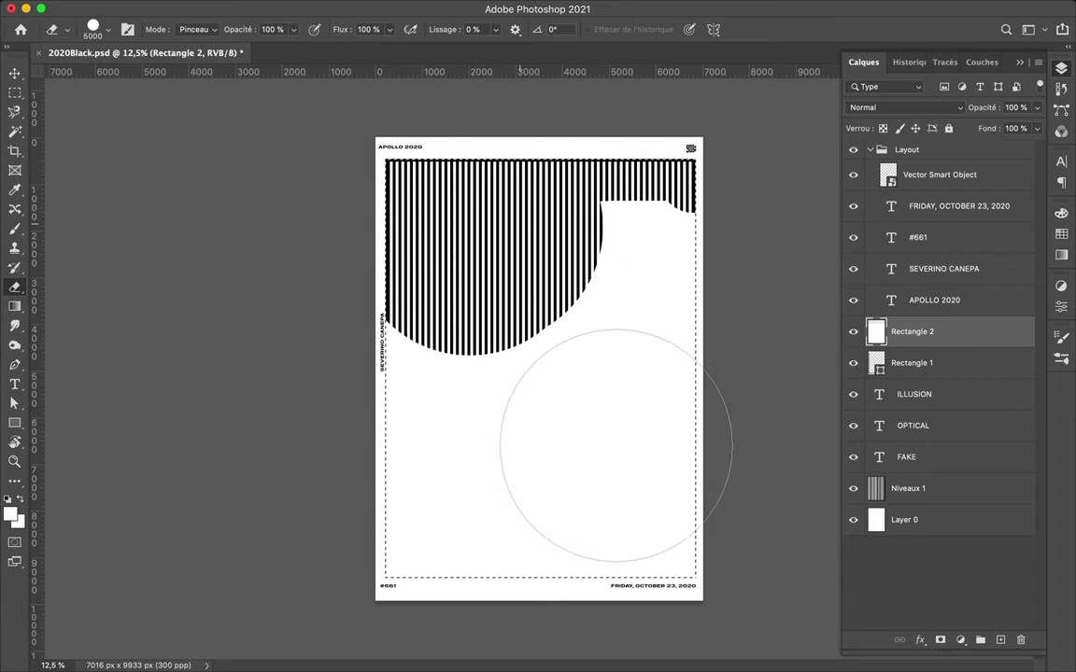
left_click_drag(472, 254, 482, 449)
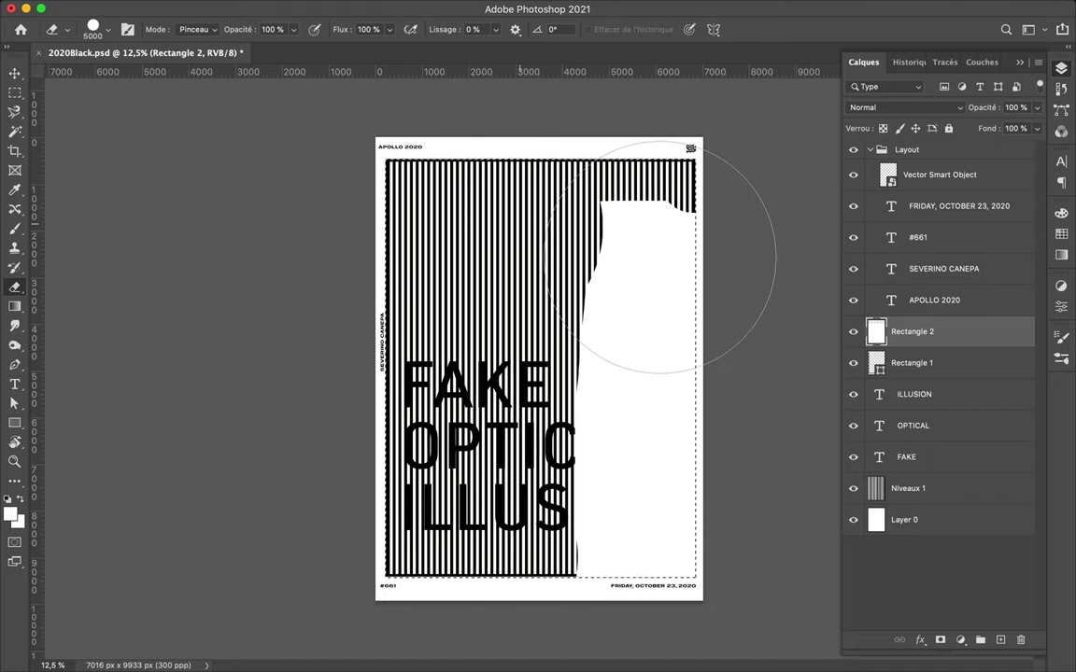
left_click_drag(512, 547, 570, 551)
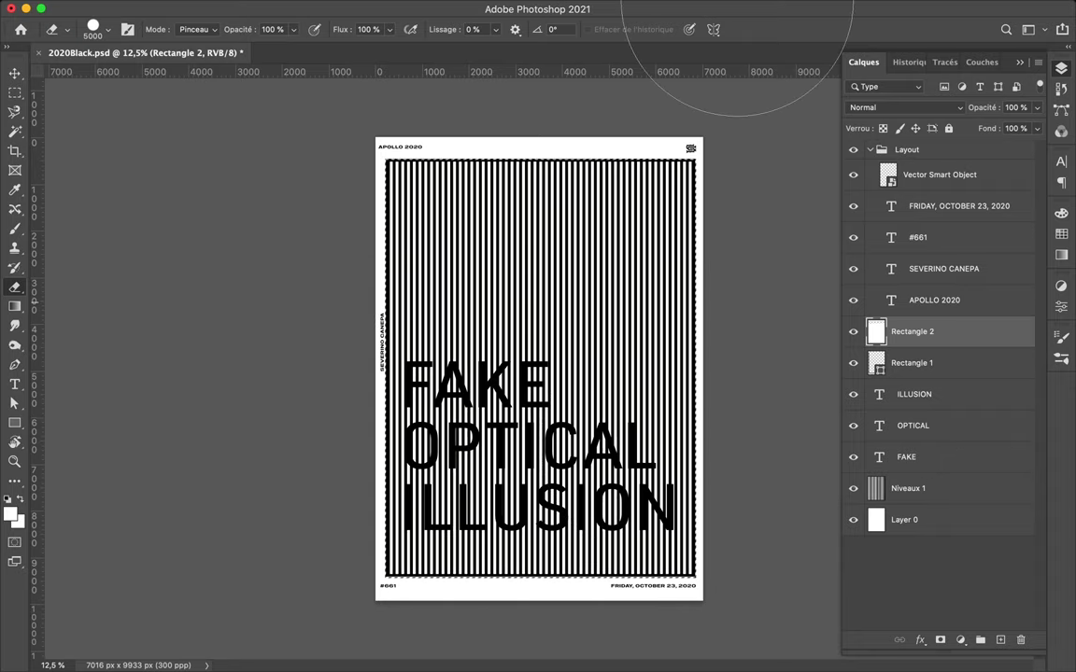
- Move Rectangle 2 beneath the FAKE text layer, just above Niveaux 1
key("v")
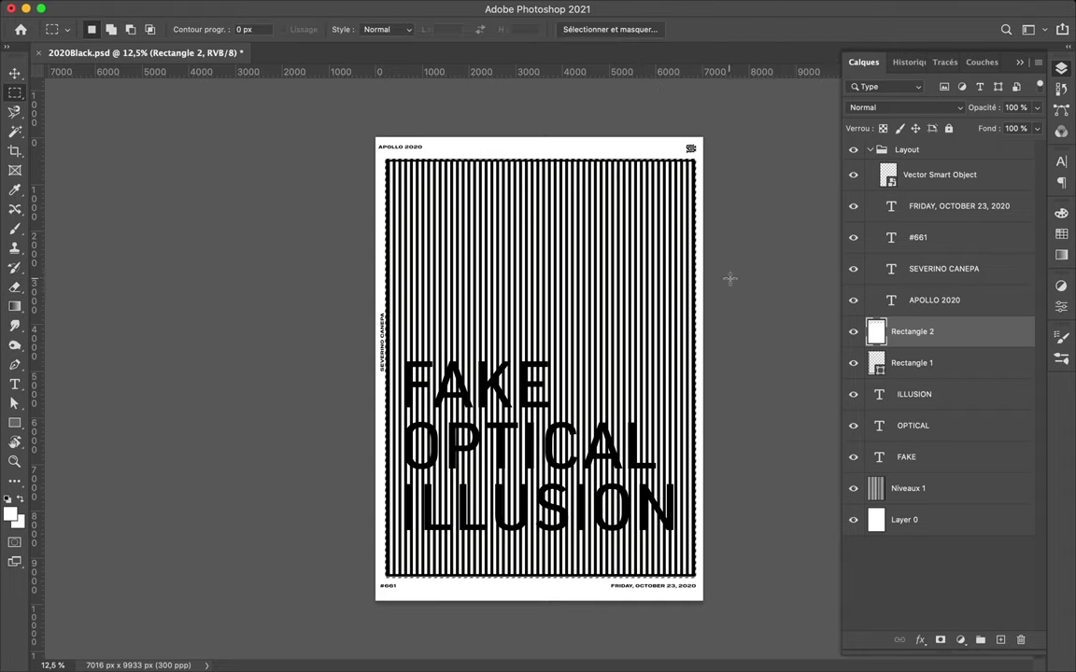
left_click_drag(907, 489, 920, 377)
key("m")
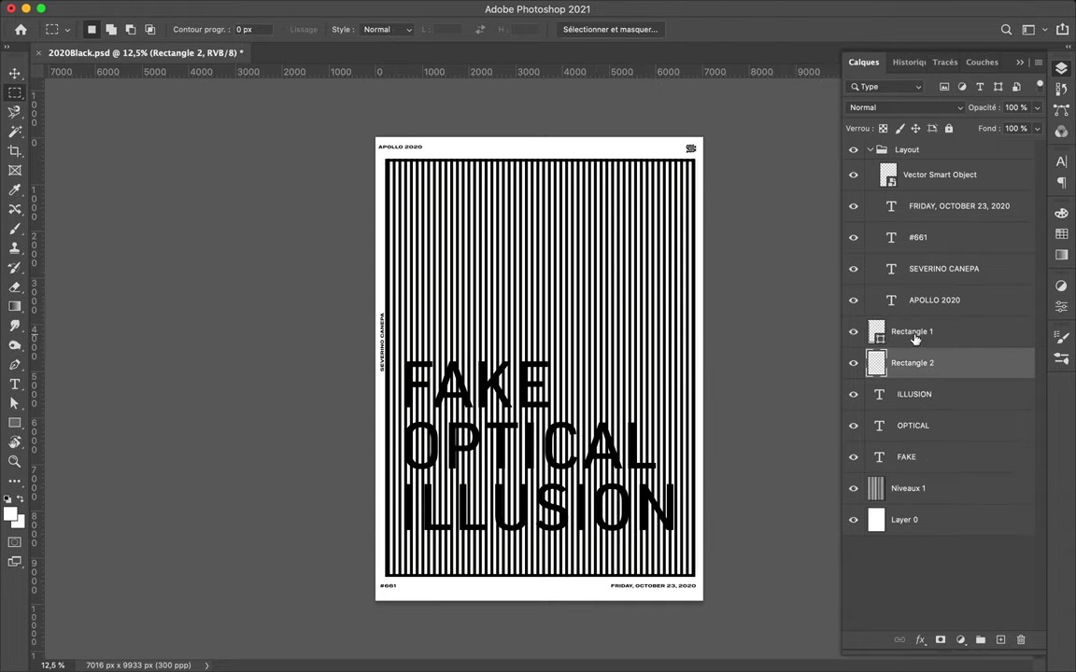
left_click(915, 336)
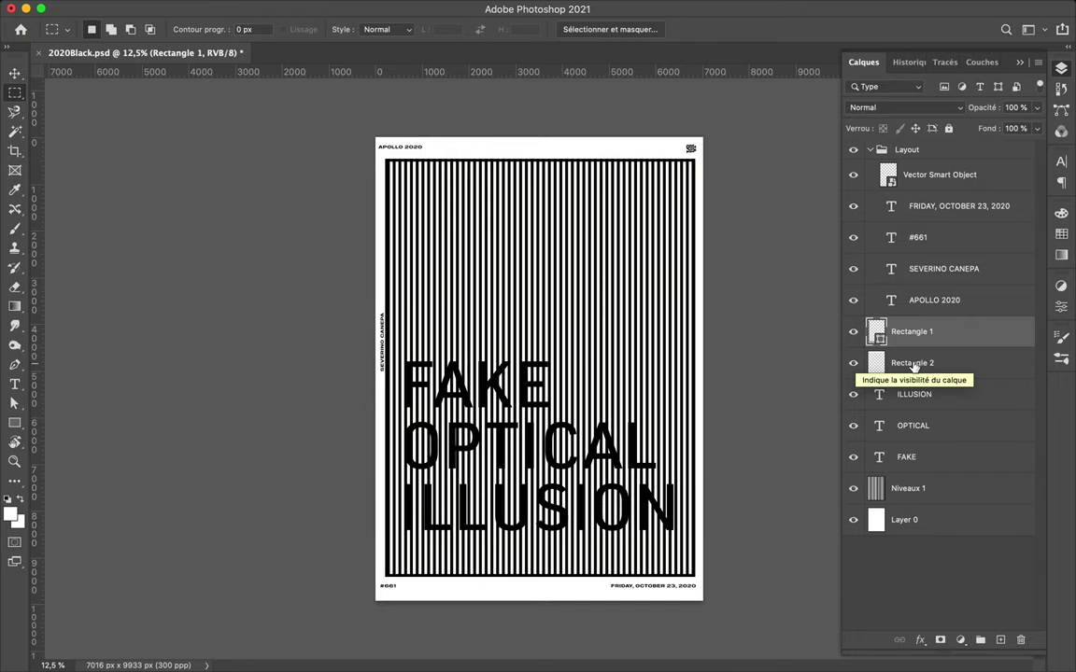
left_click_drag(914, 367, 899, 469)
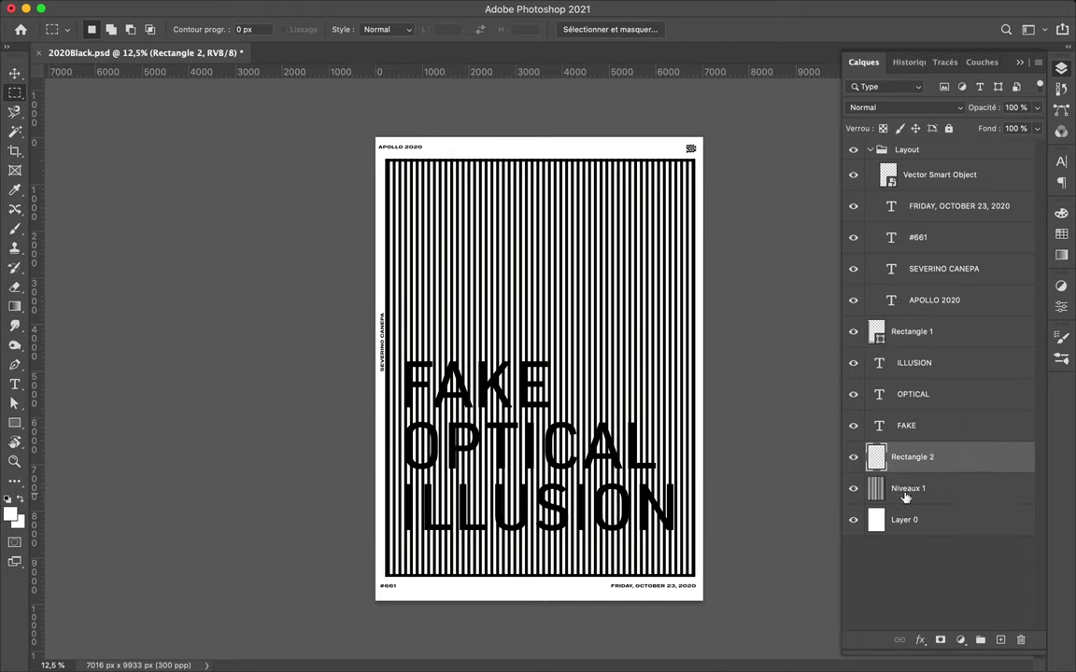
right_click(905, 498)
left_click(962, 268)
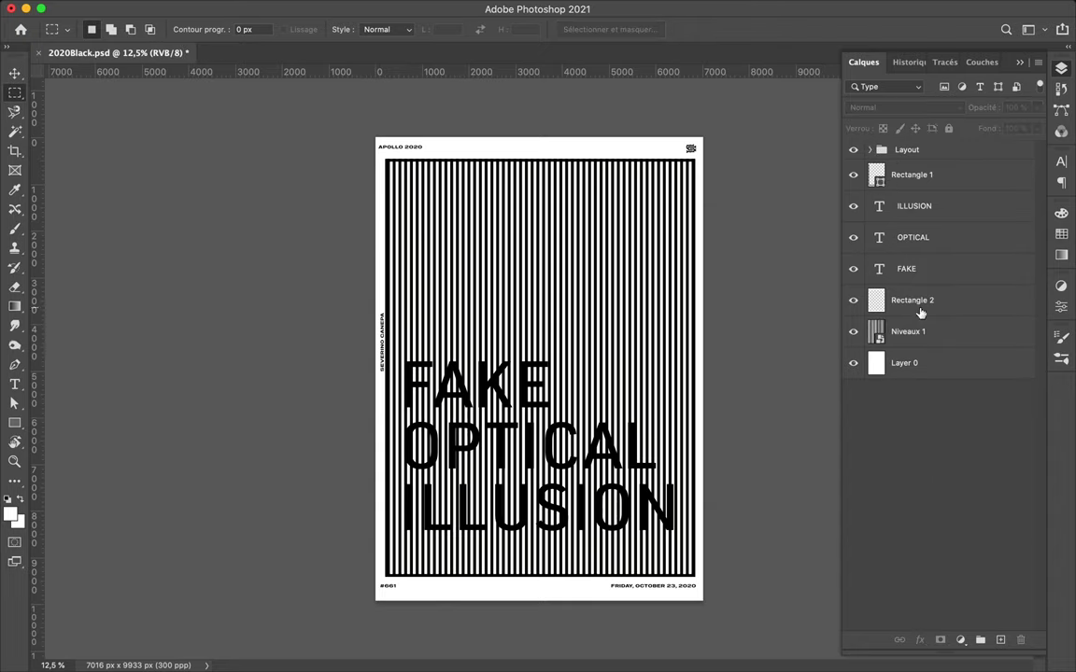
- Collapse the Layout group and set Rectangle 1's stroke width to 90 px
left_click(916, 177)
key("a")
left_click(336, 29)
type("90")
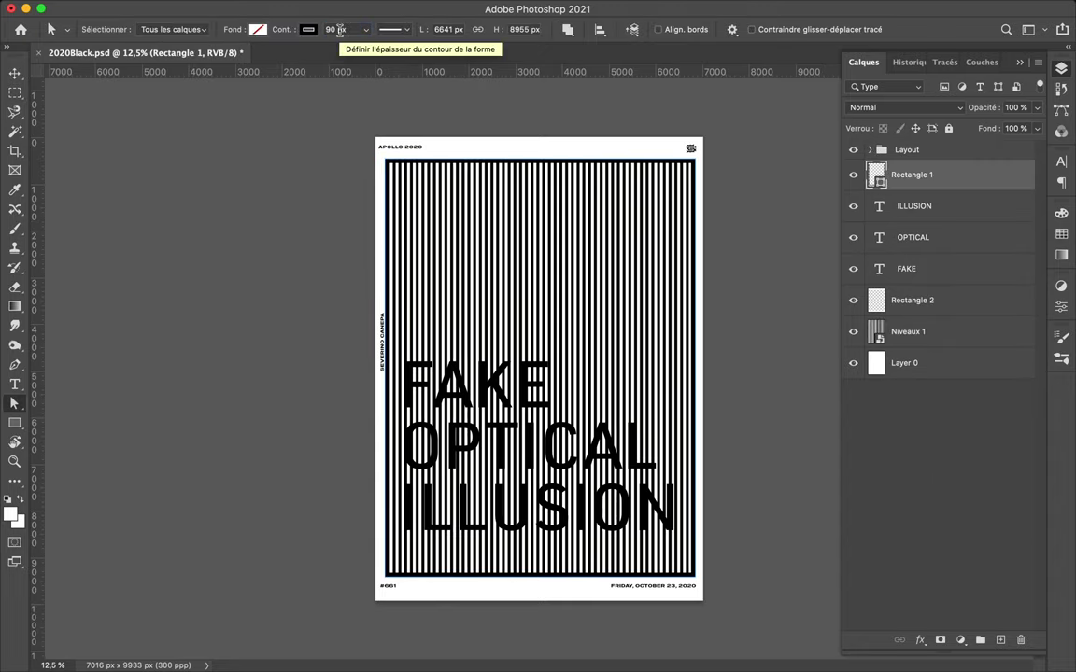
scroll(532, 318, "up", 2)
- Copy a thin vertical slice of the E onto a new layer and raise it above FAKE
key("m")
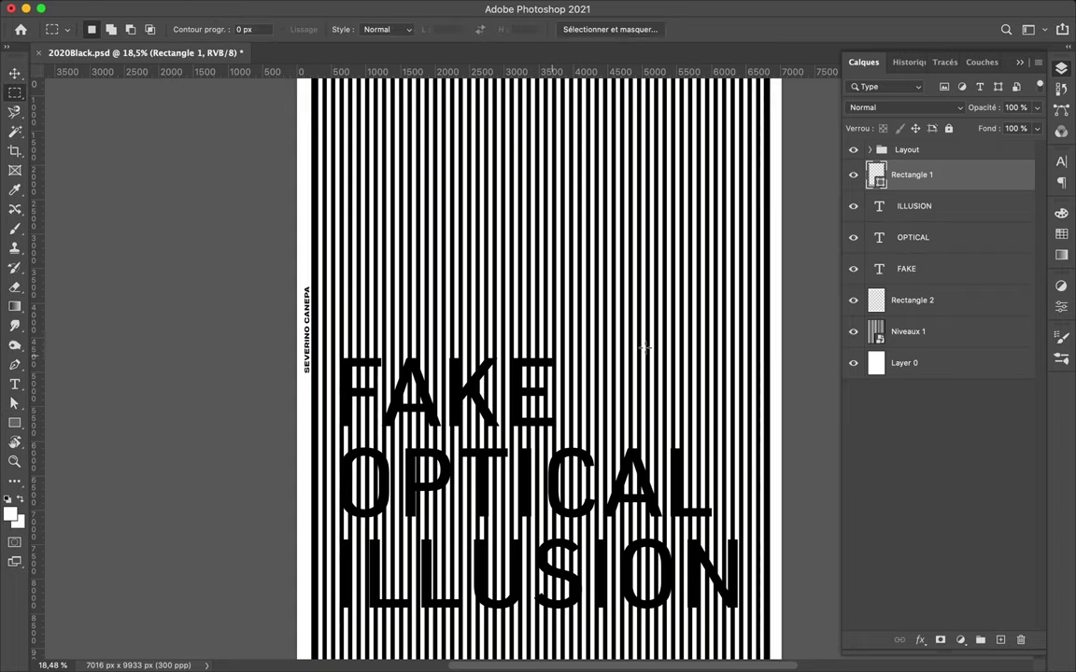
left_click_drag(528, 351, 551, 421)
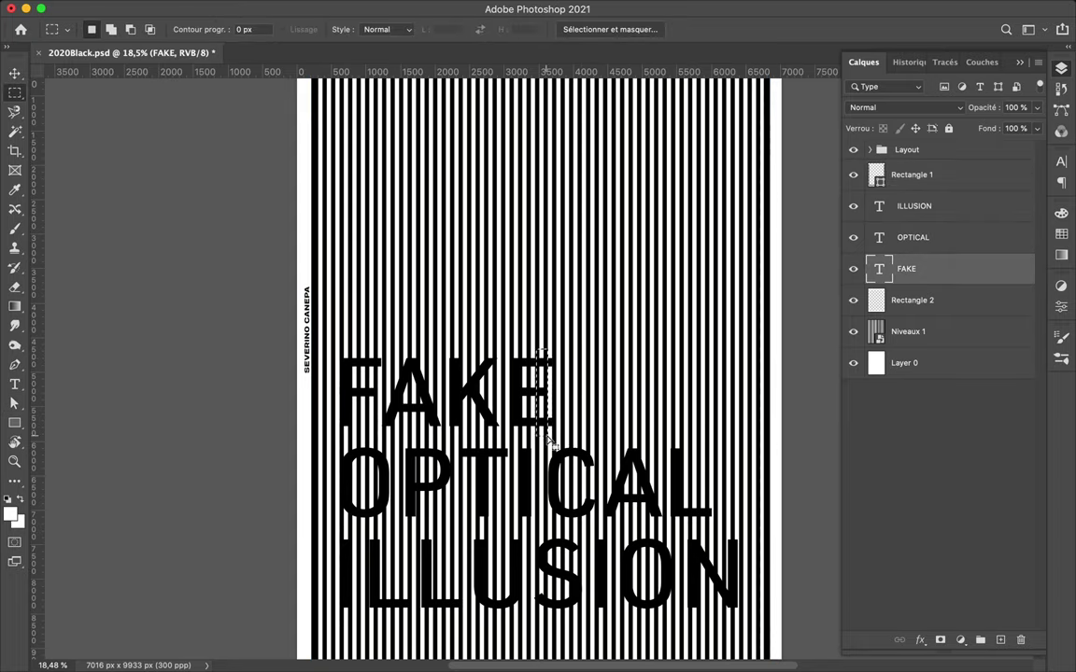
key("ctrl+j")
key("v")
left_click_drag(547, 411, 547, 327)
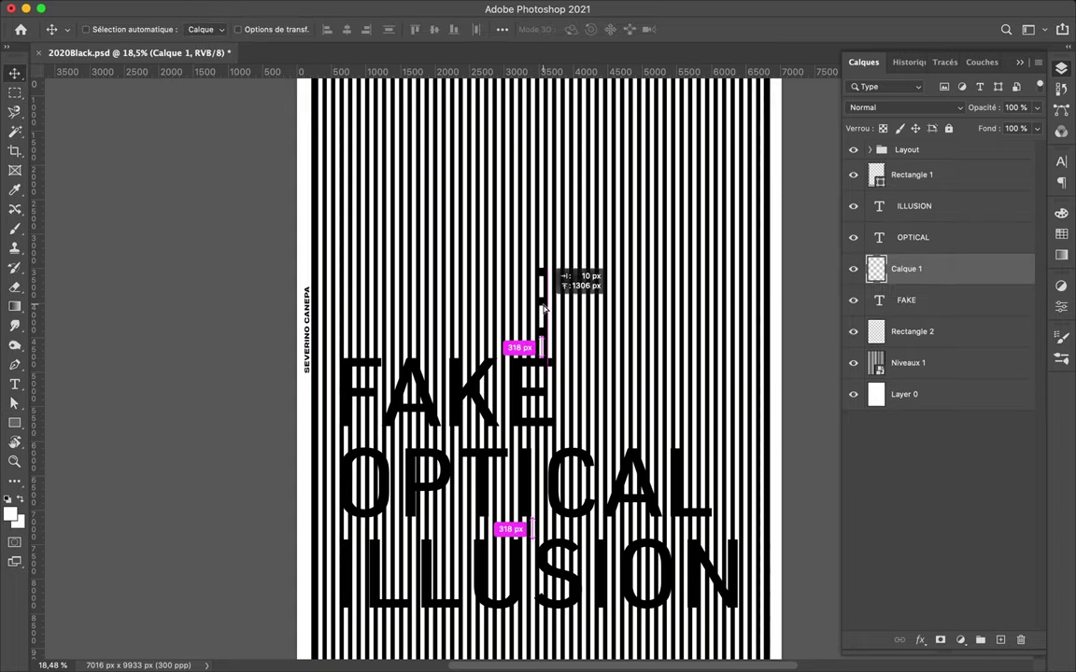
- Marquee a thin slice over the K's diagonal and select the FAKE layer
key("m")
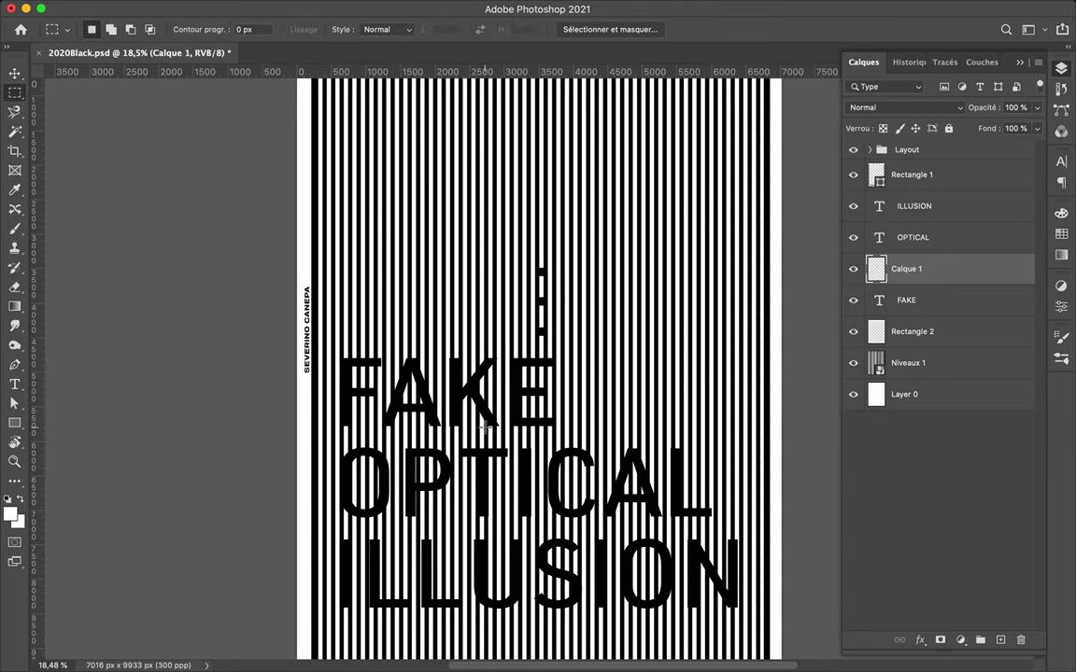
left_click_drag(484, 429, 478, 342)
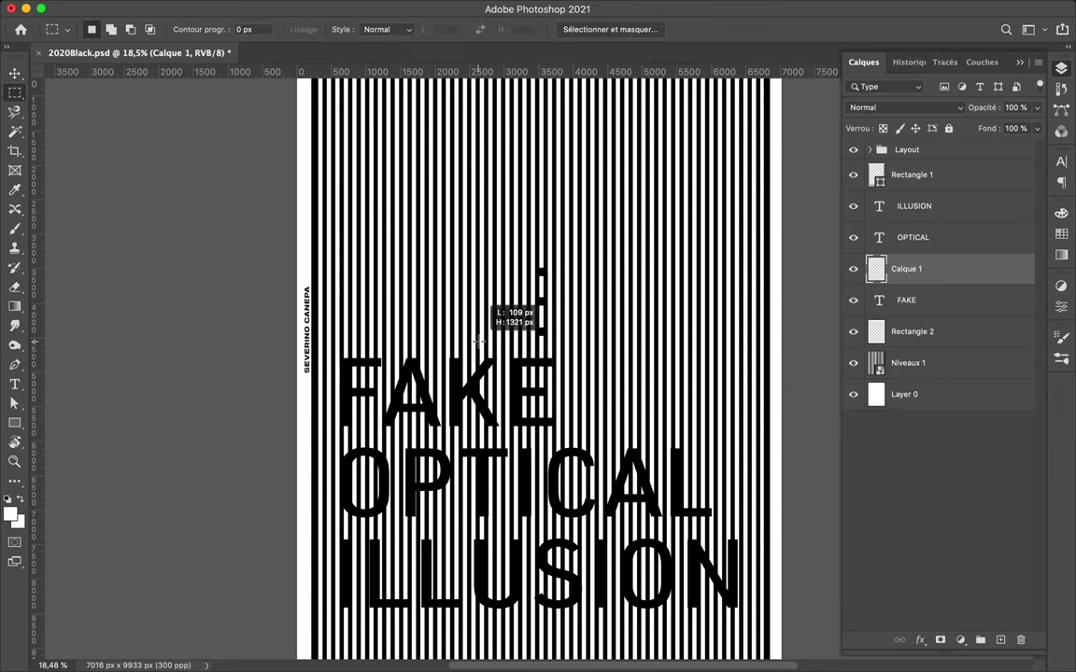
left_click(947, 304)
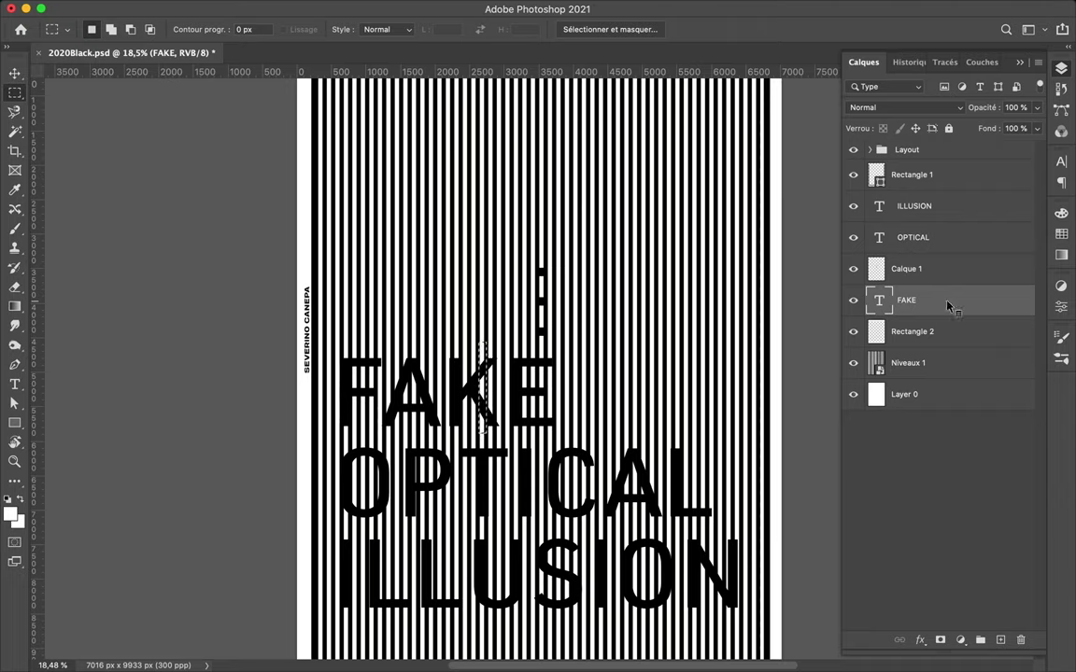
- Rasterize FAKE, put the K slice on its own layer, and lift it high above
right_click(939, 304)
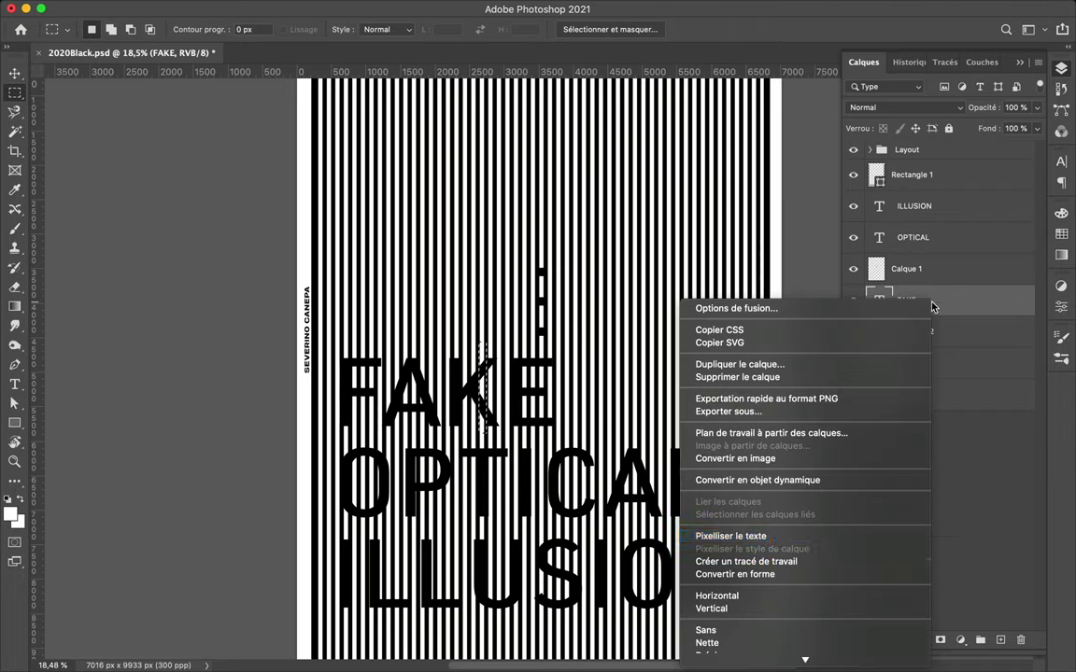
left_click(729, 534)
key("BackSpace")
key("ctrl+j")
key("v")
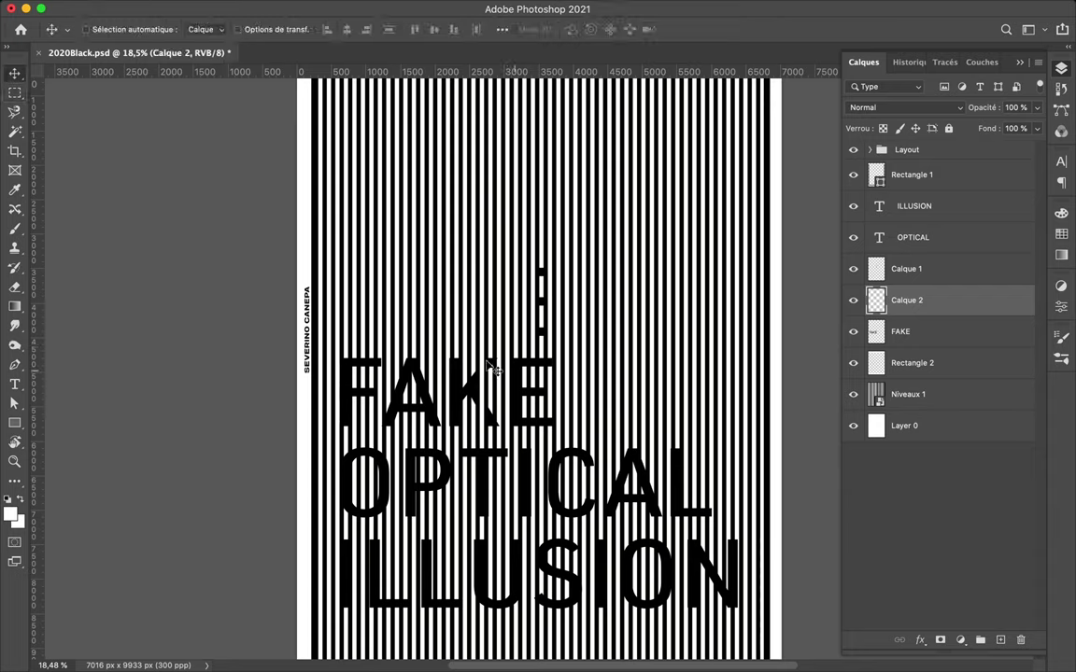
left_click_drag(483, 302, 483, 142)
- Copy a thin slice of the E onto a new layer and raise it far above FAKE
key("m")
left_click_drag(529, 434, 520, 354)
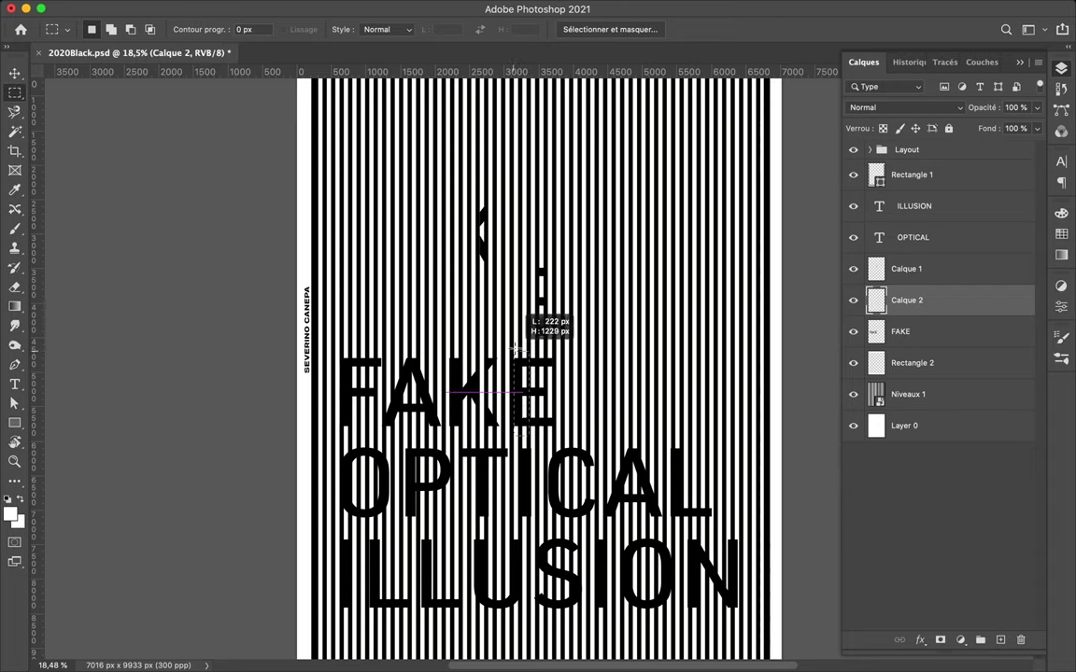
key("ctrl+c")
key("Return")
left_click(926, 333)
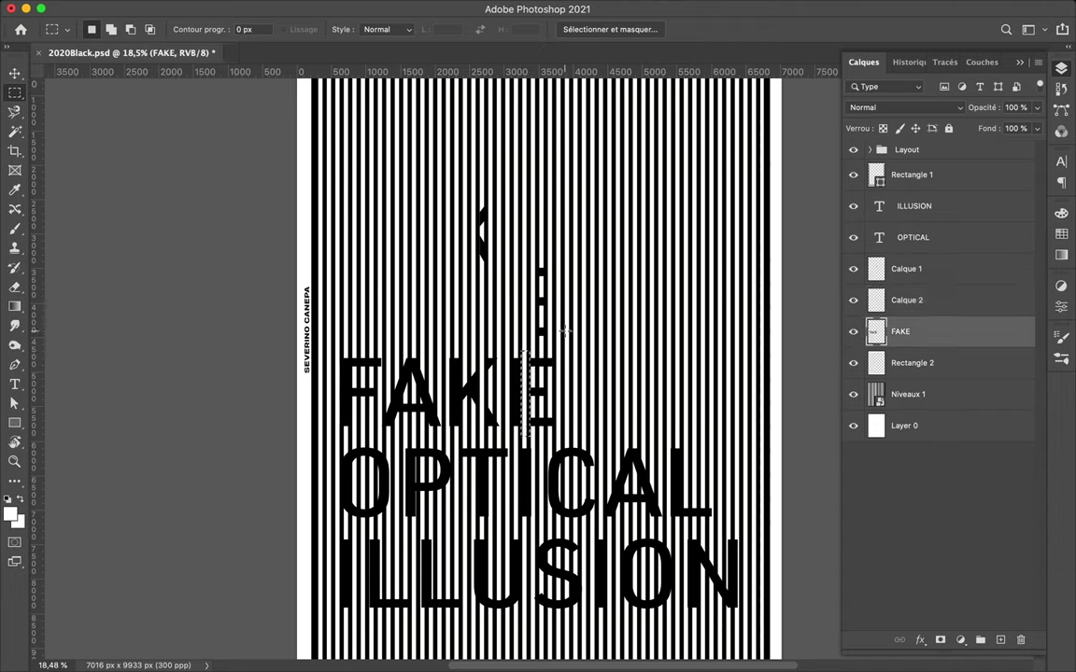
key("ctrl+j")
key("v")
left_click_drag(524, 408, 524, 201)
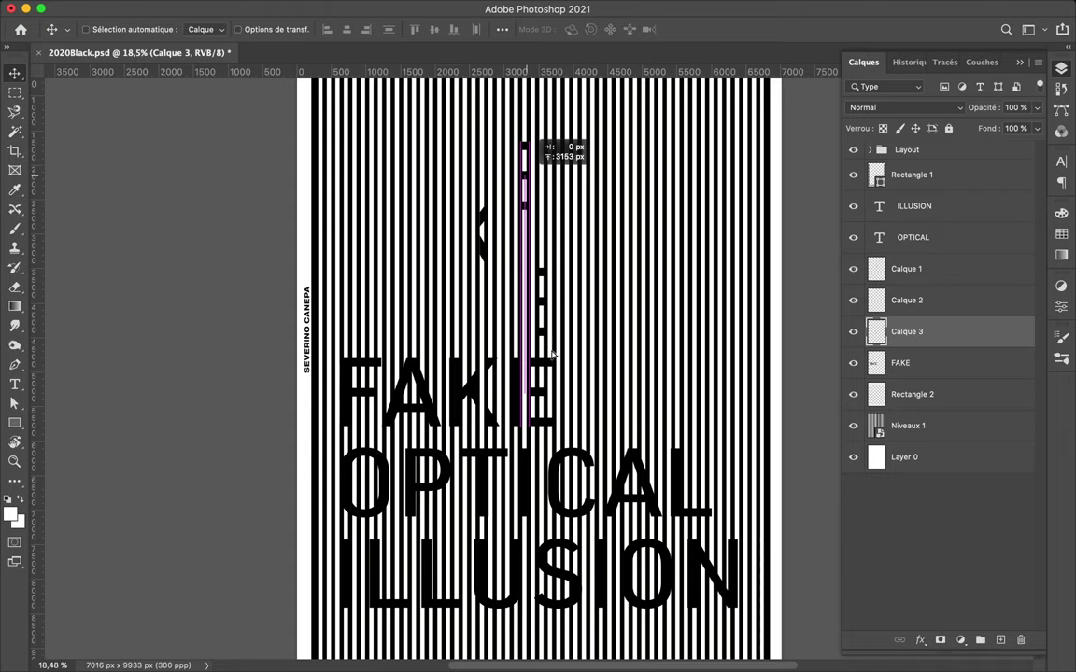
- Save the poster document and select the OPTICAL layer
key("ctrl+s")
left_click(747, 10)
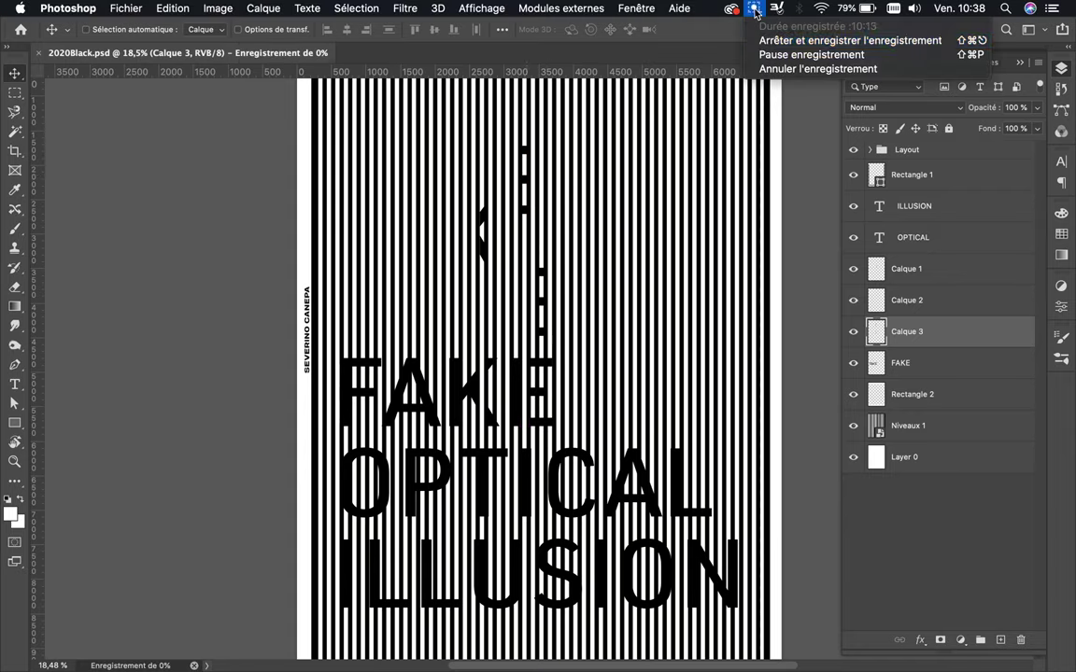
scroll(577, 435, "up", 3)
left_click(934, 237)
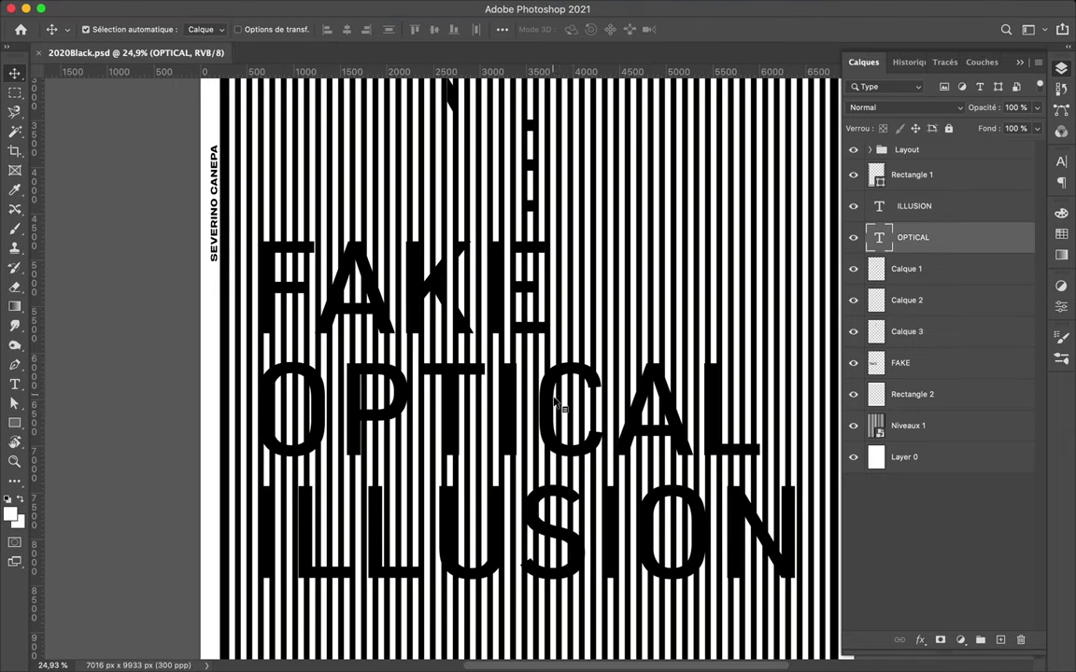
- Rasterize the ILLUSION and OPTICAL text layers
left_click(934, 206)
right_click(980, 215)
left_click(981, 261)
right_click(971, 239)
left_click(766, 471)
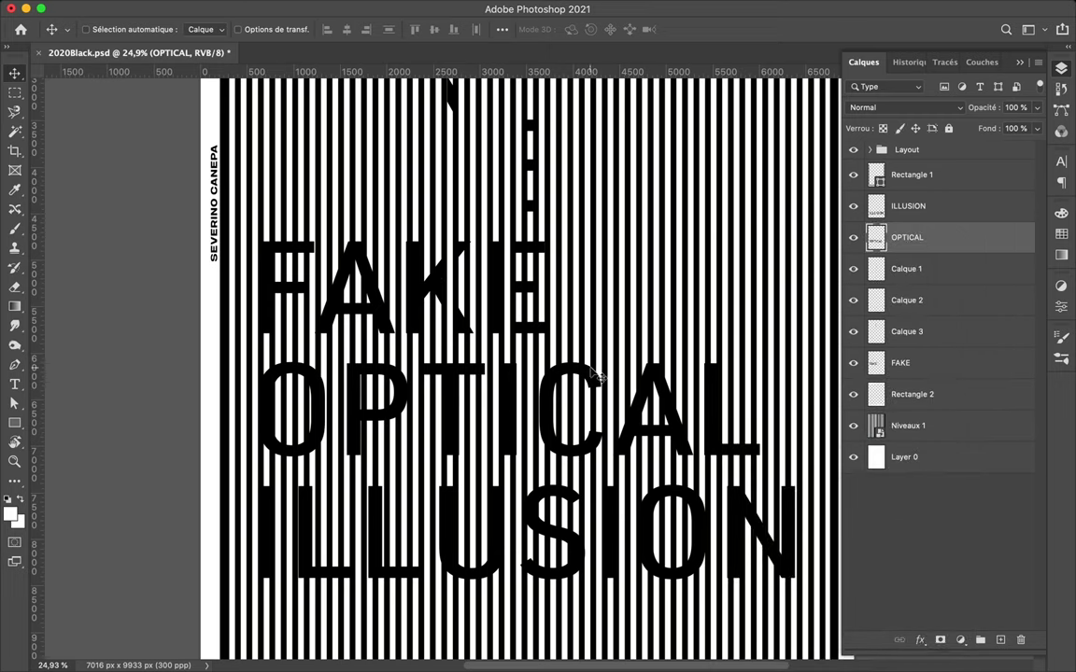
- Copy a thin slice of OPTICAL's C onto a new layer
key("m")
left_click_drag(518, 425, 560, 280)
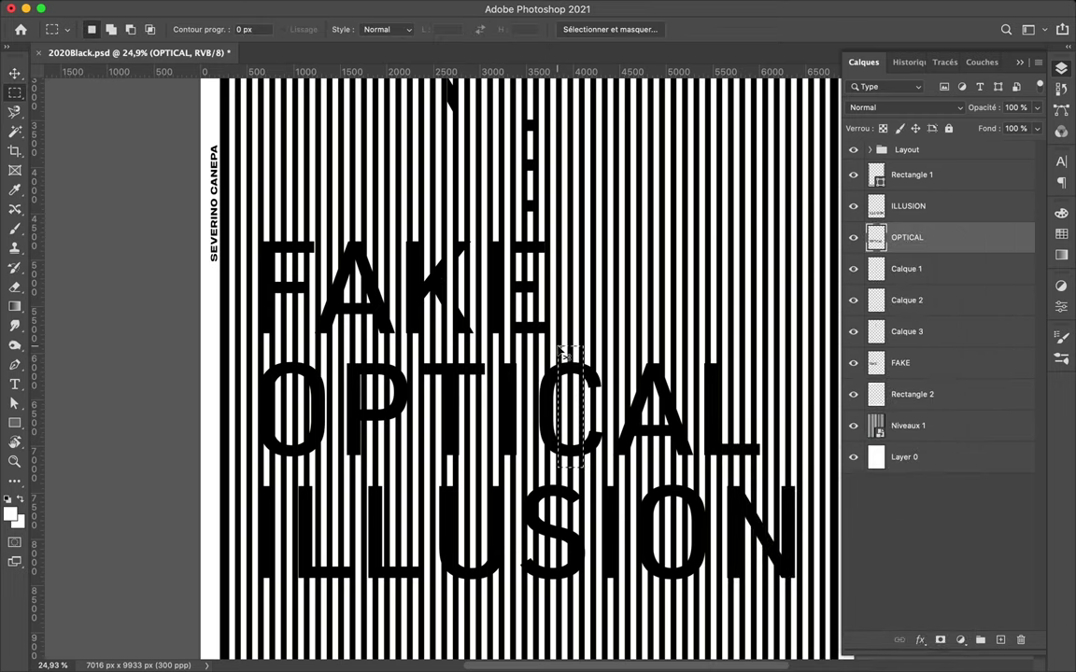
key("ctrl+j")
key("v")
scroll(433, 423, "left", 1)
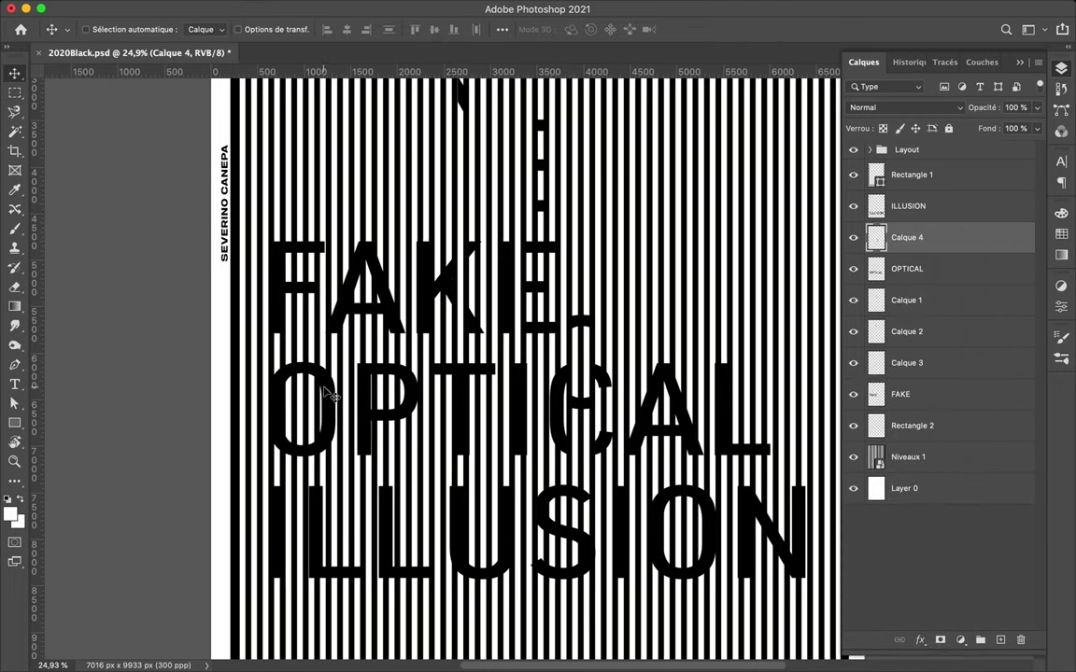
scroll(530, 317, "up", 10)
scroll(420, 421, "down", 7)
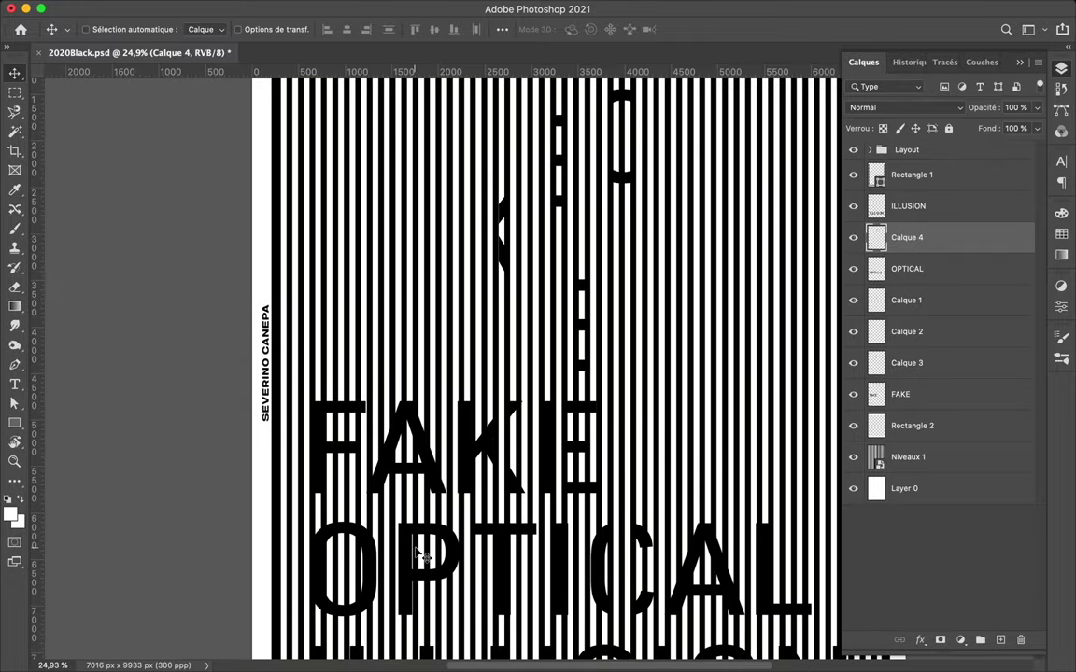
- Cut a slice of OPTICAL's O to a new layer and move it up and right
key("m")
key("alt+bracketleft")
left_click_drag(303, 511, 361, 584)
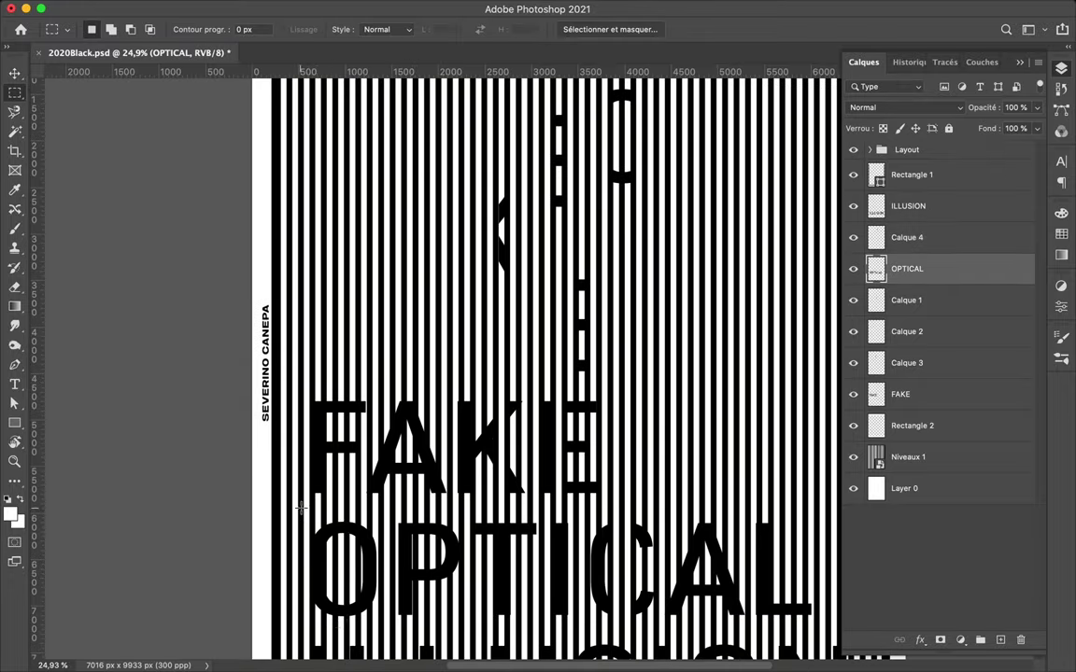
key("ctrl+shift+j")
key("v")
left_click_drag(322, 569, 782, 306)
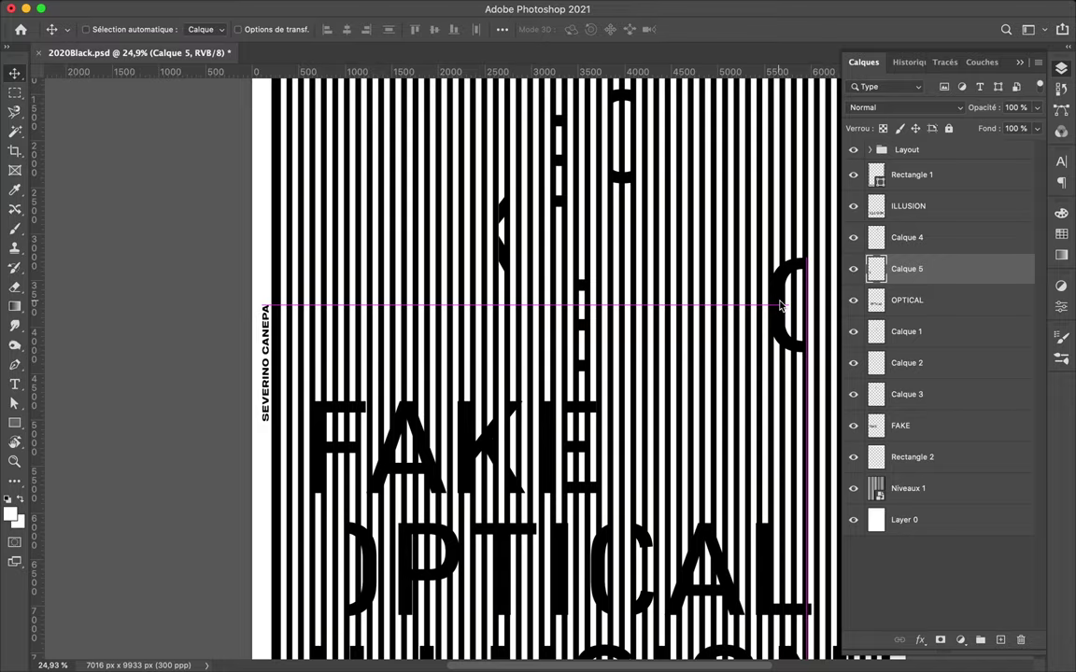
scroll(672, 306, "right", 3)
scroll(658, 307, "down", 4)
scroll(658, 307, "left", 2)
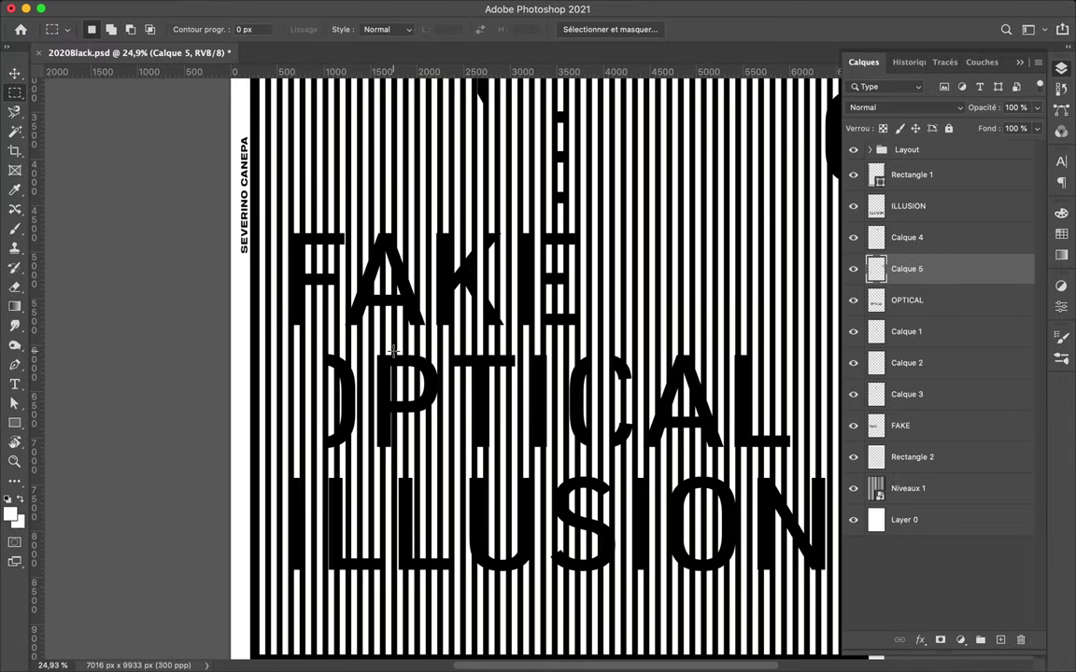
- Cut a thin strip of the F's left stroke to its own layer and shift it upward
left_click(344, 274, "ctrl")
key("m")
left_click_drag(311, 204, 328, 319)
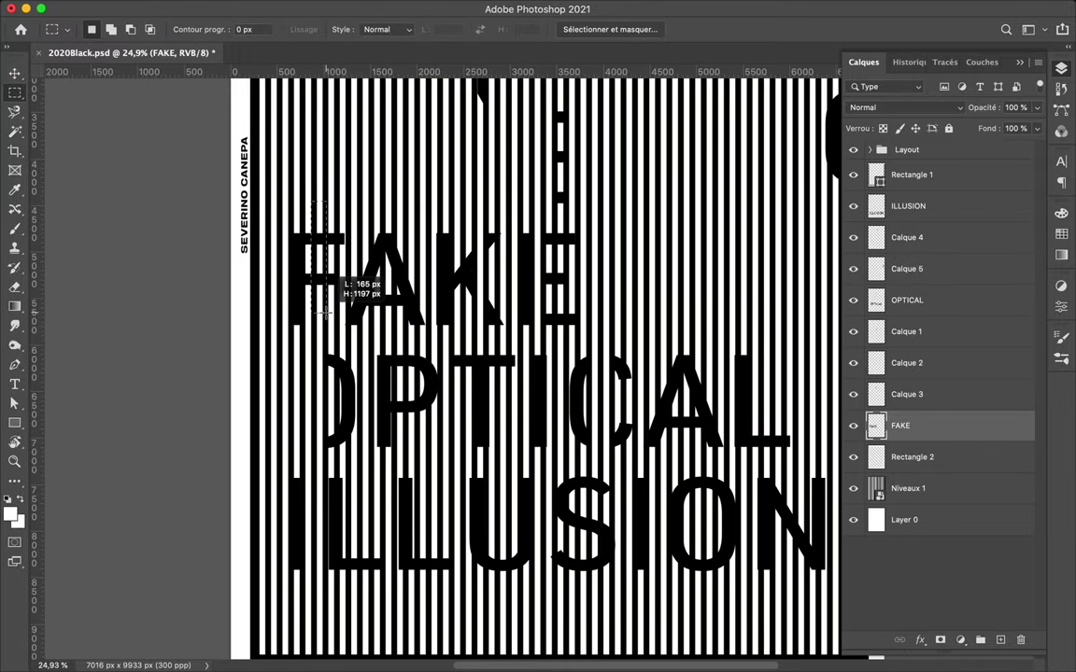
key("ctrl+shift+j")
key("v")
mouse_move(323, 271)
left_mouse_down()
mouse_move(316, 178)
mouse_move(360, 278)
mouse_move(391, 248)
mouse_move(377, 338)
left_mouse_up()
scroll(327, 201, "down", 1)
left_click(338, 198, "ctrl")
- Cut a strip of the A's left stroke in FAKE onto a new layer
key("m")
key("ctrl+shift+j")
key("v")
scroll(393, 263, "down", 2)
key("m")
- Cut another slice of OPTICAL's O onto its own layer
left_click(366, 309, "ctrl")
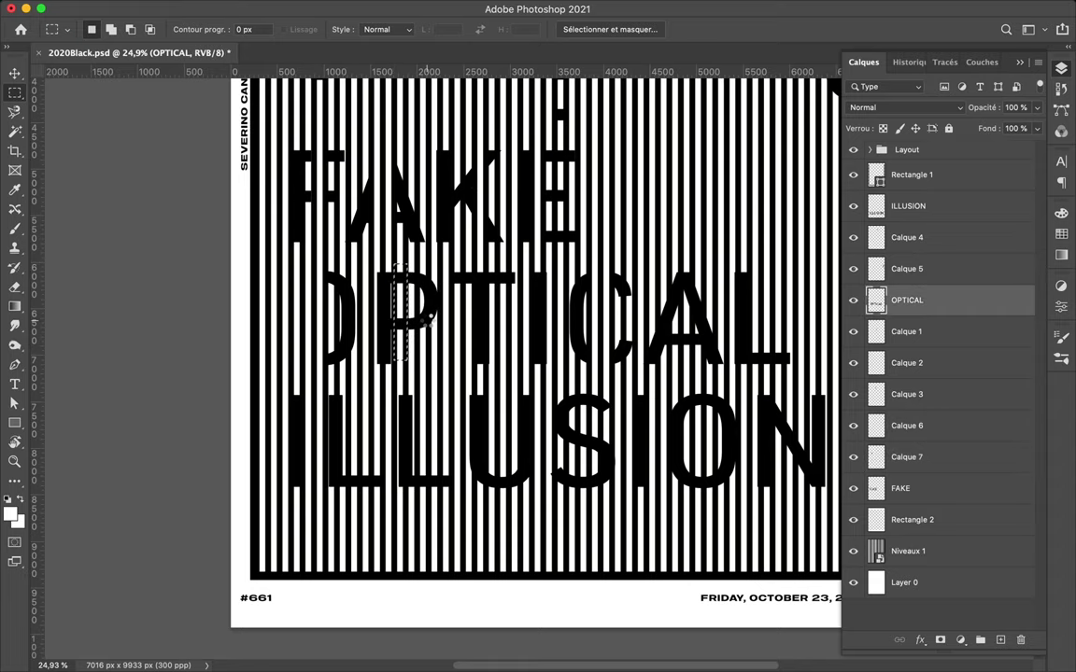
key("ctrl+shift+j")
key("v")
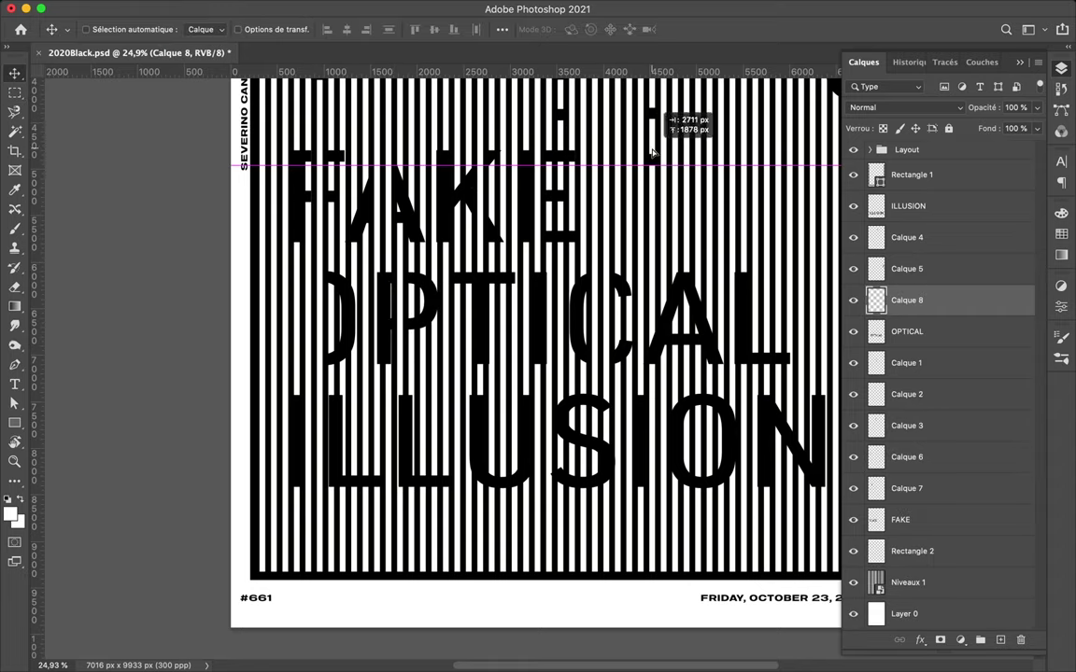
scroll(635, 224, "down", 1)
- Marquee tall strips through OPTICAL's A and L, then pick the ILLUSION layer
key("m")
left_click_drag(657, 234, 669, 353)
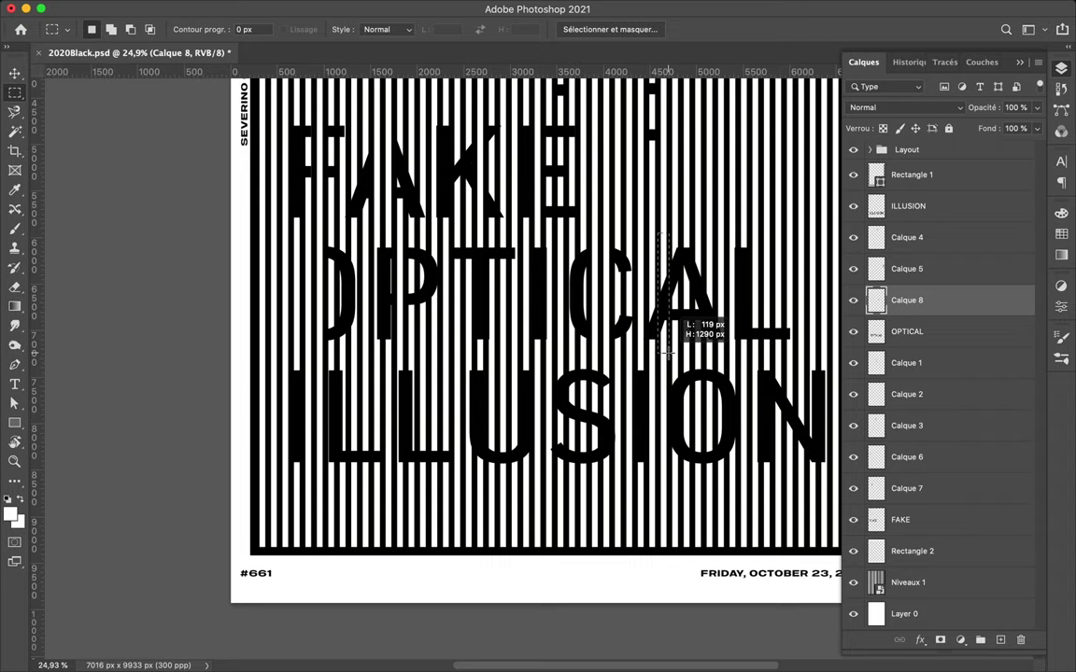
left_click(925, 331)
left_click_drag(693, 245, 695, 351)
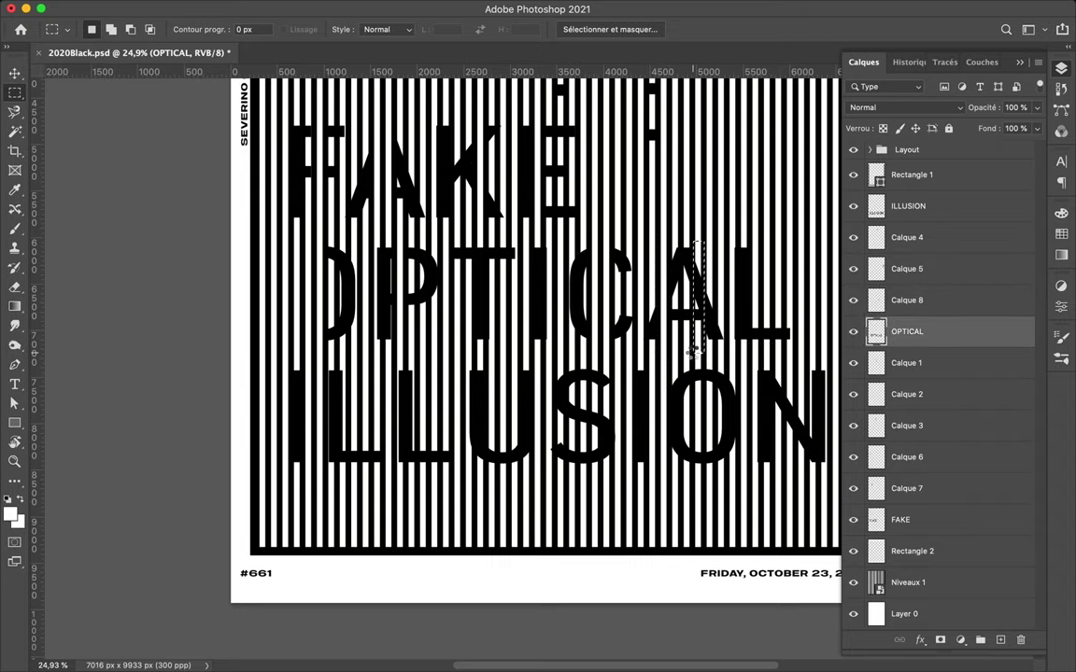
left_click_drag(760, 309, 785, 351)
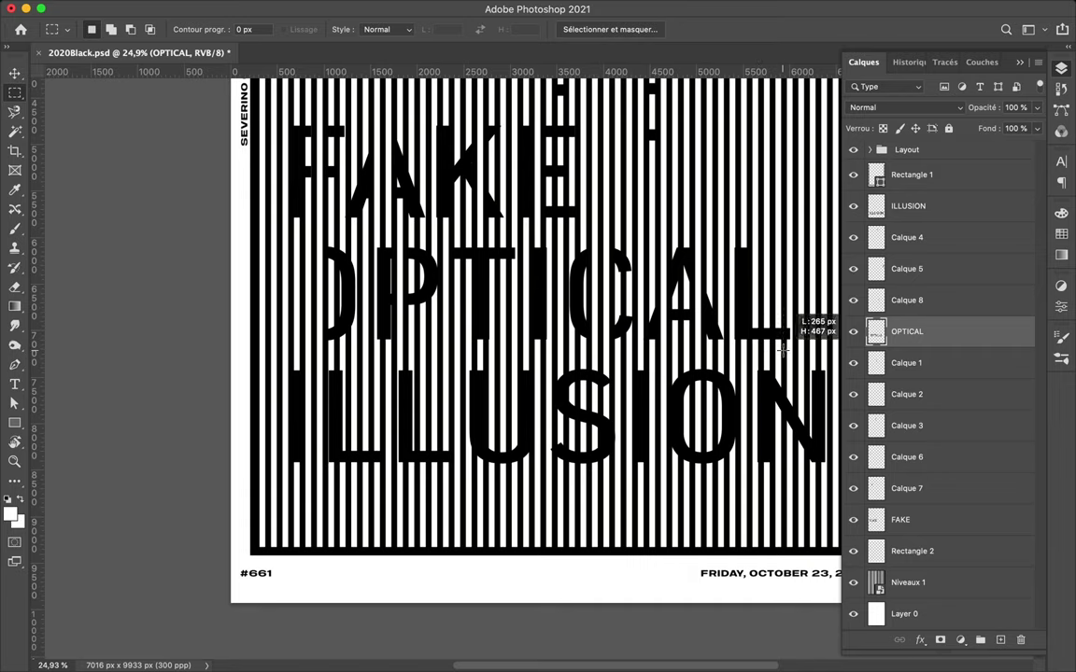
key("v")
left_click(773, 400)
- Marquee-select strips through ILLUSION's two Ls, U, O and N
key("m")
left_click_drag(348, 443, 361, 477)
left_click_drag(428, 439, 456, 472)
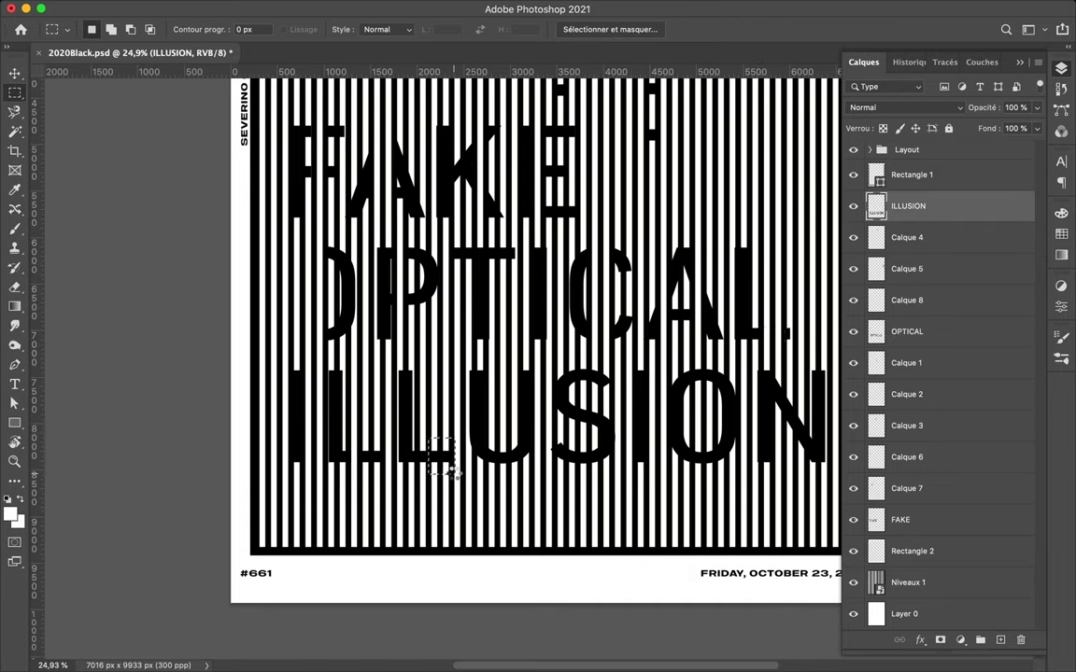
left_click_drag(486, 361, 510, 493)
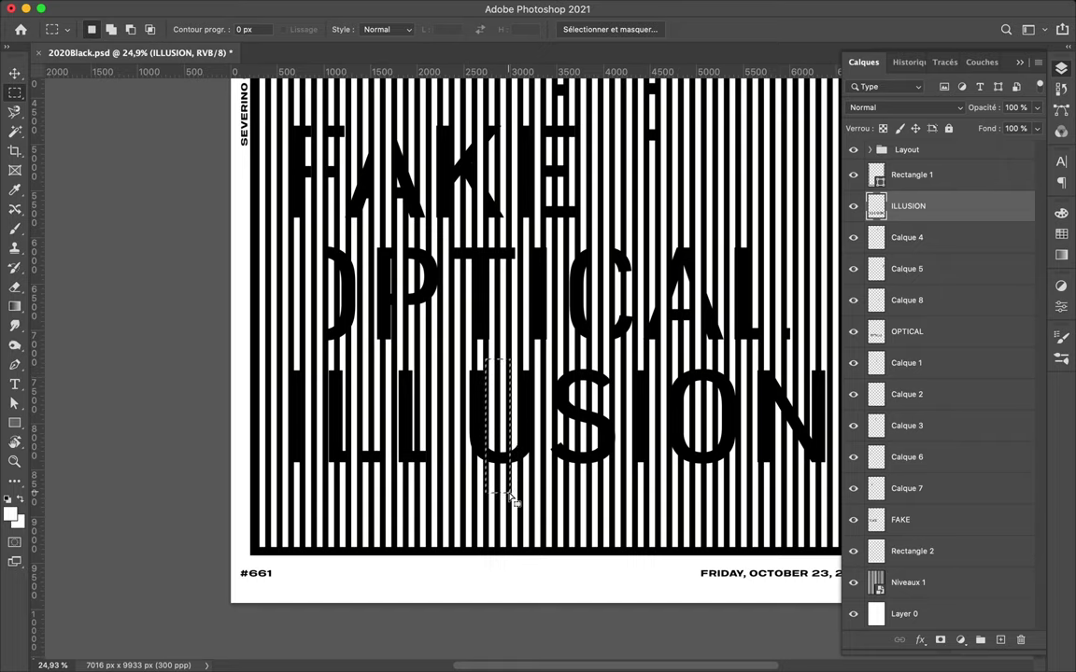
left_click_drag(578, 436, 602, 480)
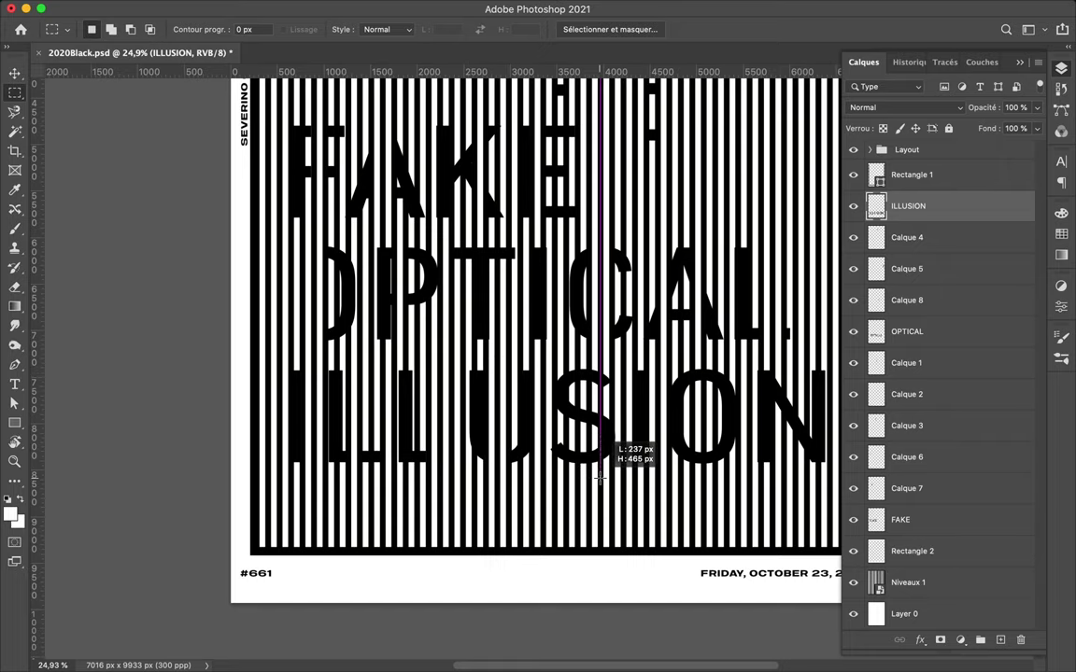
left_click(566, 358)
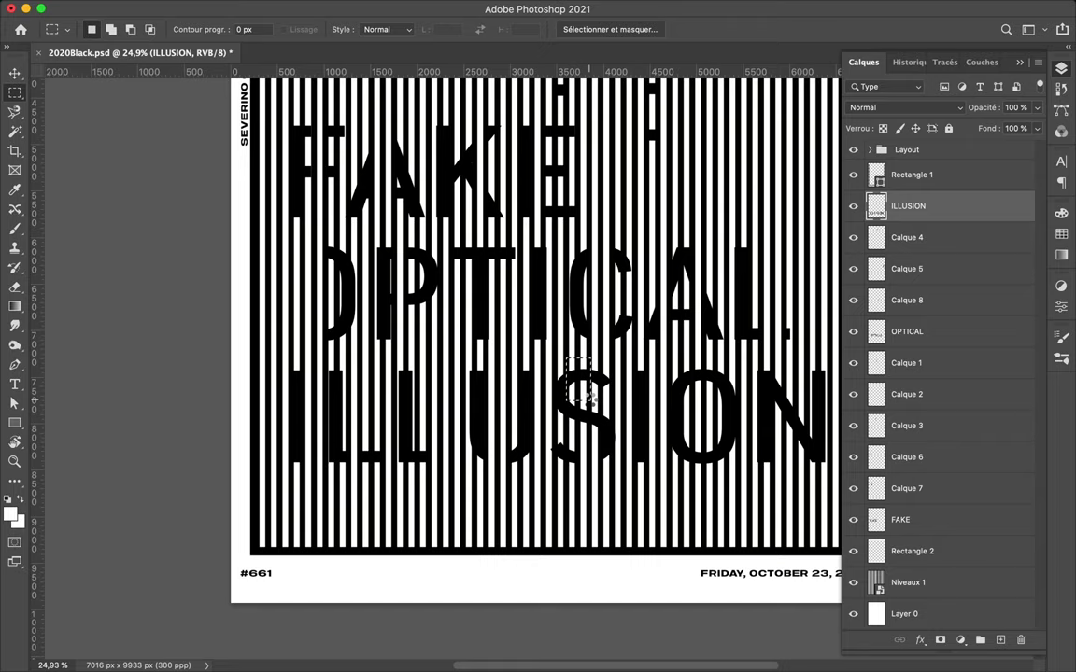
left_click_drag(692, 358, 718, 467)
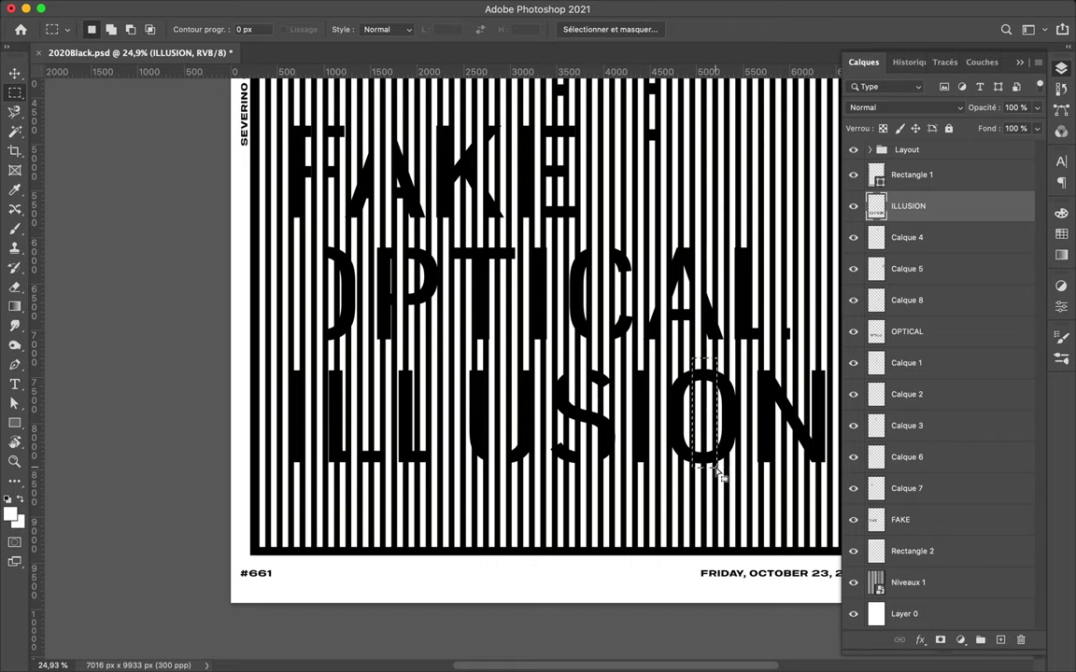
left_click_drag(783, 361, 809, 463)
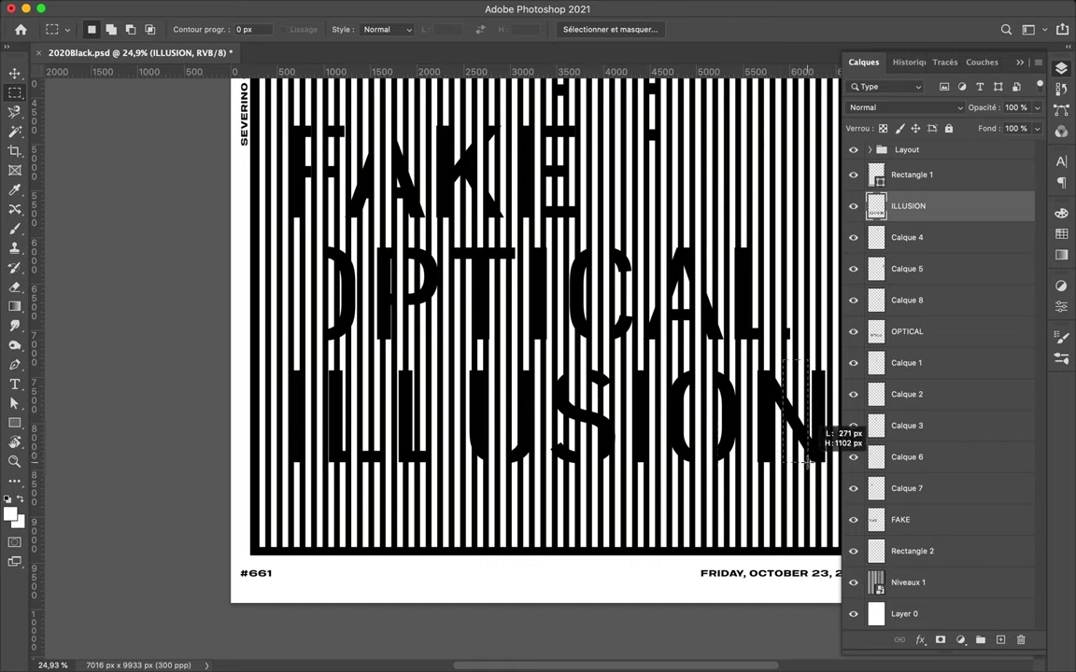
- Delete the Calque 5 slice layer
key("v")
key("m")
scroll(749, 353, "down", 5)
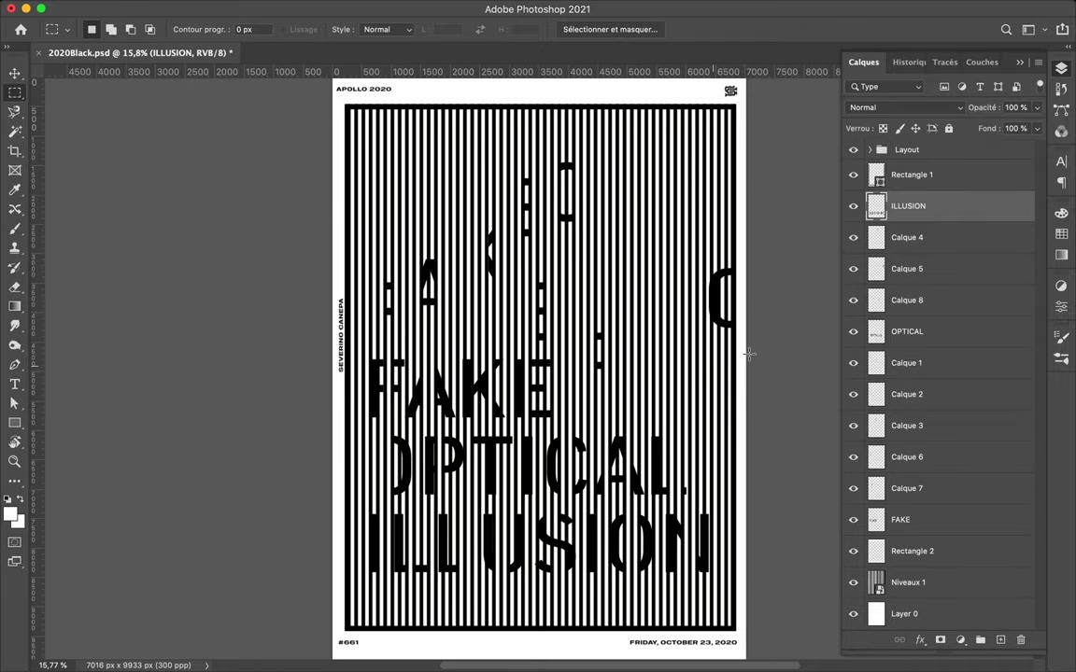
key("v")
left_click(654, 295)
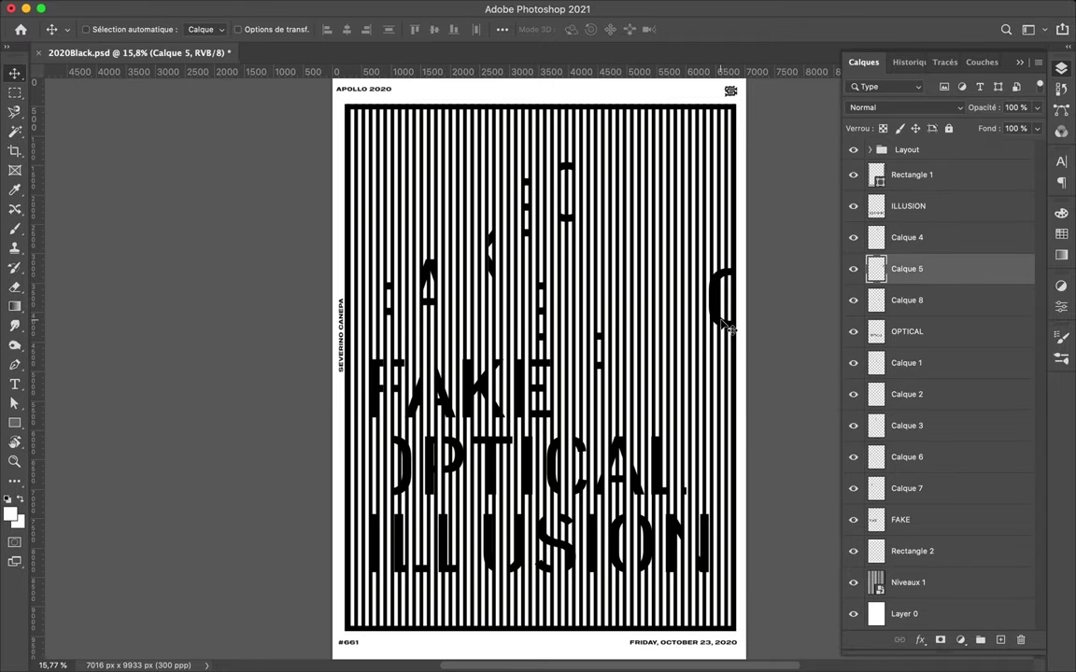
key("Delete")
- Nudge the OPTICAL word slightly to the left
left_click(423, 465)
scroll(551, 375, "up", 2)
left_click_drag(364, 501, 339, 501)
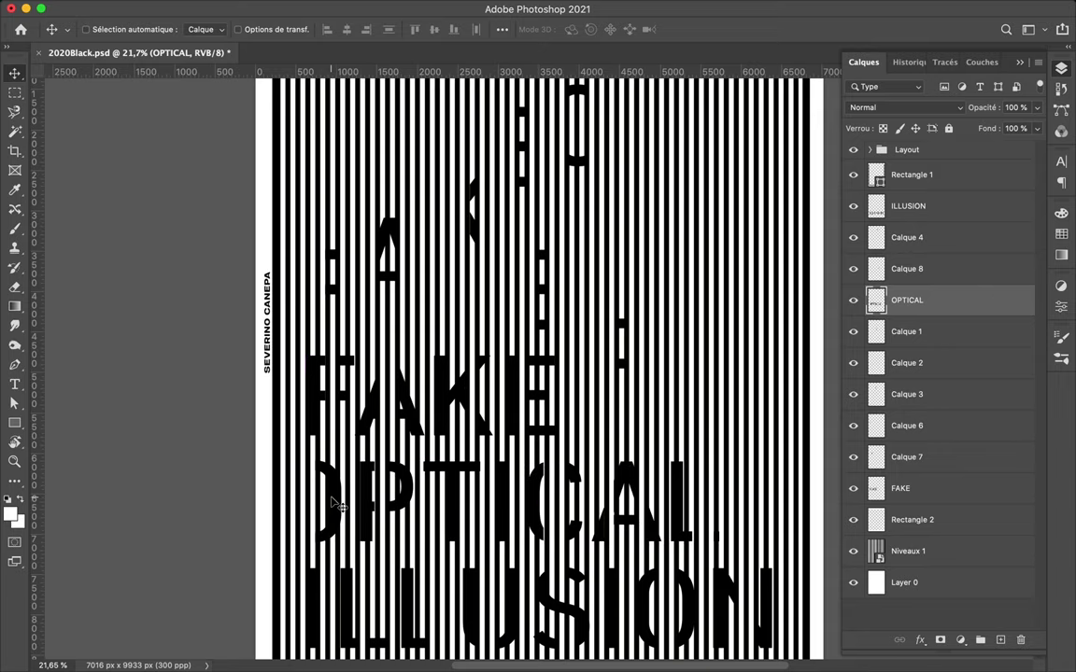
scroll(512, 439, "down", 3)
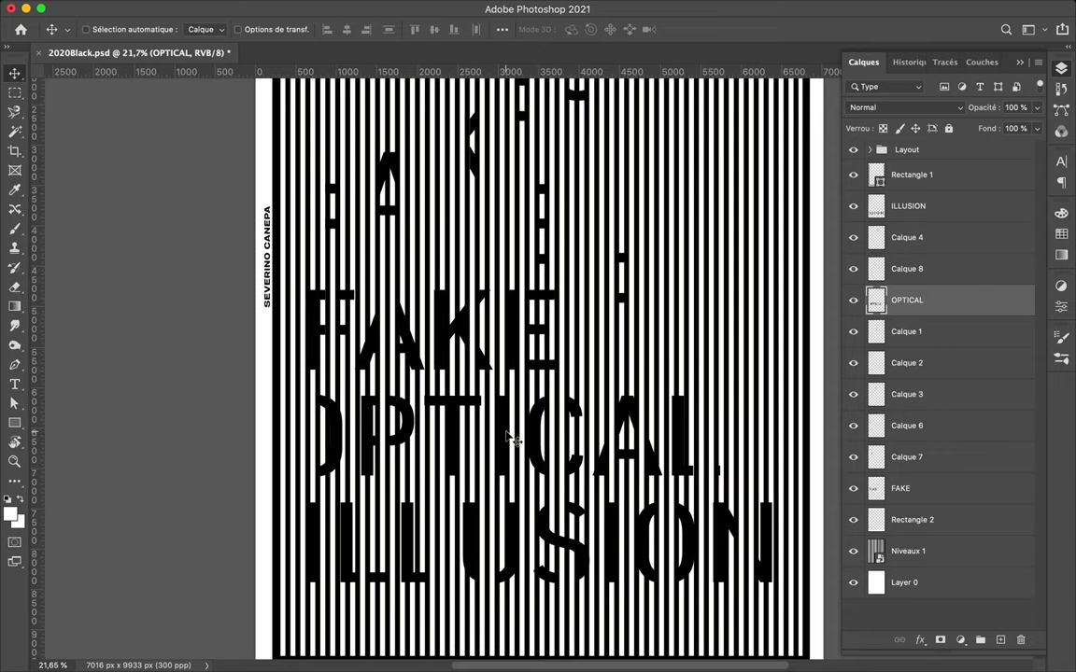
- Select slice strips on the FAKE letters and at OPTICAL's lower left
key("m")
left_click(539, 372, "super")
left_click_drag(528, 281, 551, 284)
mouse_move(369, 301)
left_mouse_down()
mouse_move(427, 376)
mouse_move(331, 439)
left_mouse_up()
left_click(369, 458, "super")
key("m")
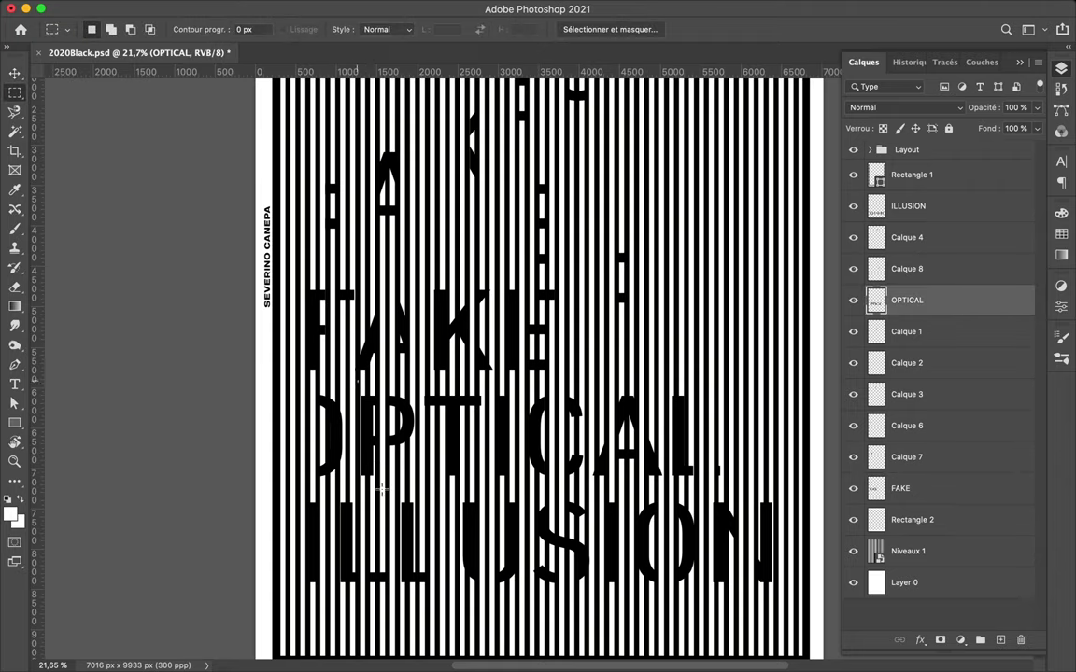
left_click_drag(359, 381, 372, 490)
scroll(439, 487, "down", 1)
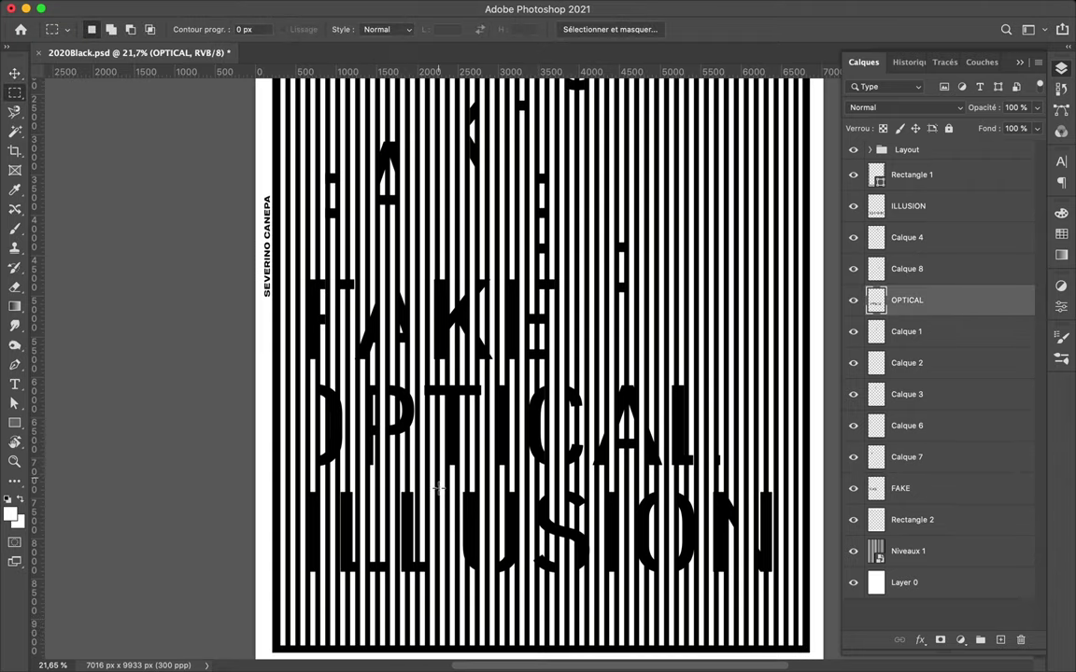
- Erase the USION letters from the ILLUSION layer
left_click(439, 509, "super")
left_click_drag(455, 485, 790, 589)
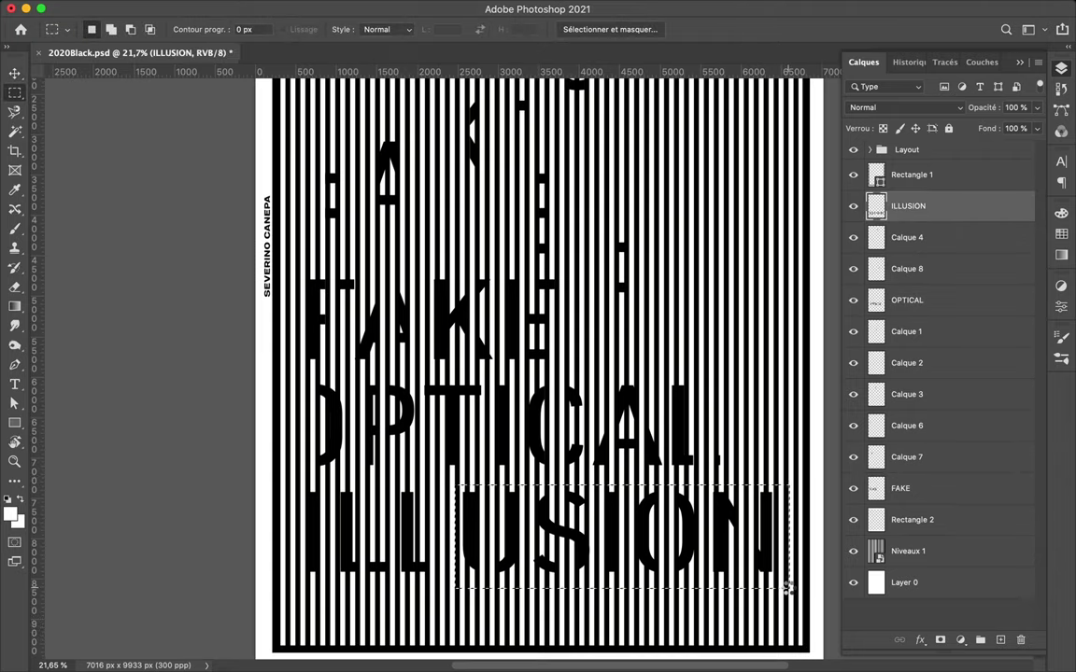
key("Delete")
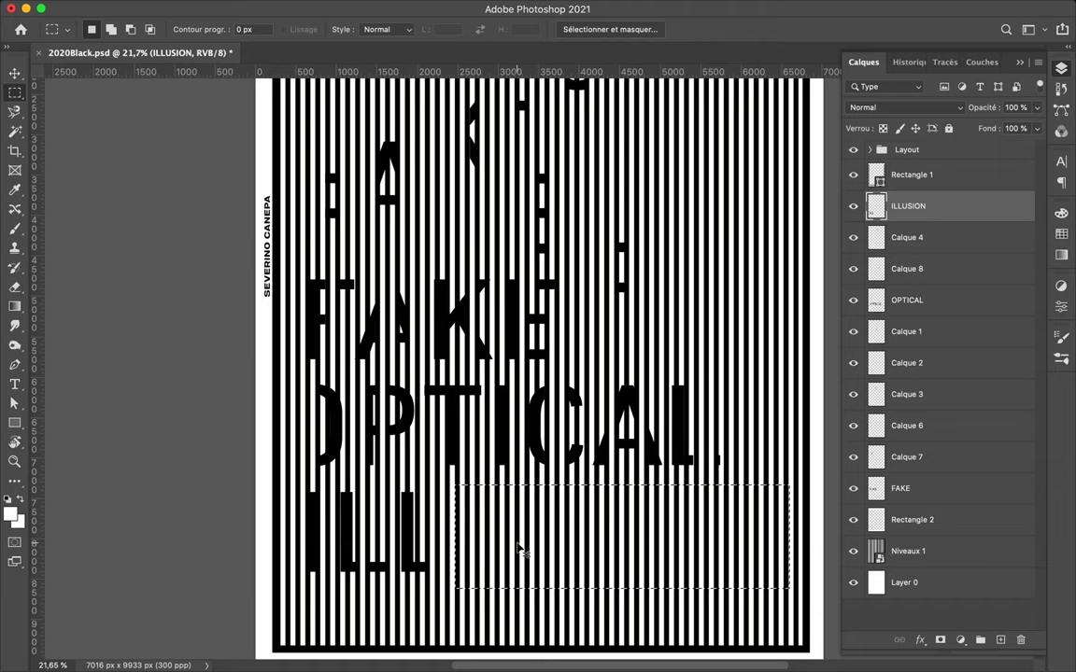
- Paste a fresh ILLUSION copy as Calque 9 and position it slightly offset
key("super+v")
key("v")
left_click_drag(407, 528, 495, 544)
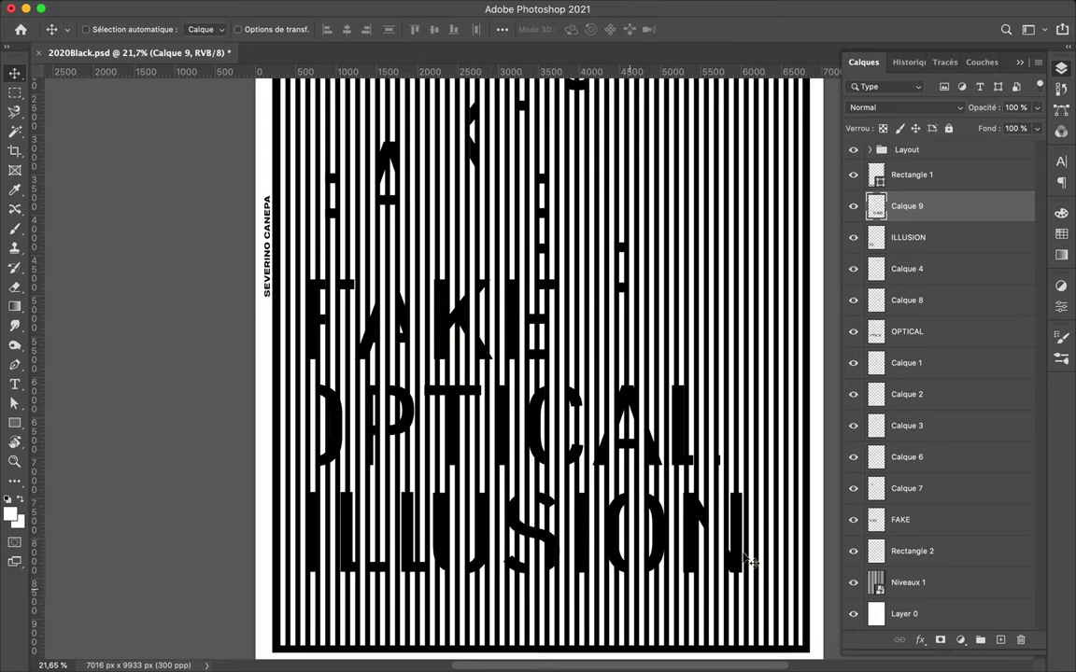
left_click(689, 461)
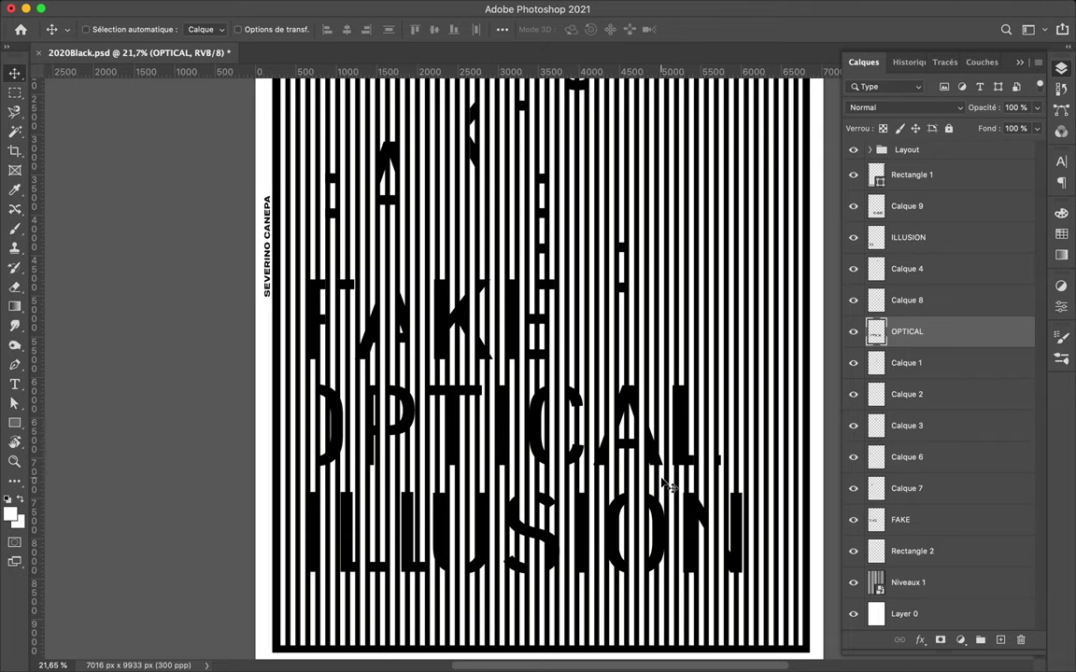
left_click(459, 311)
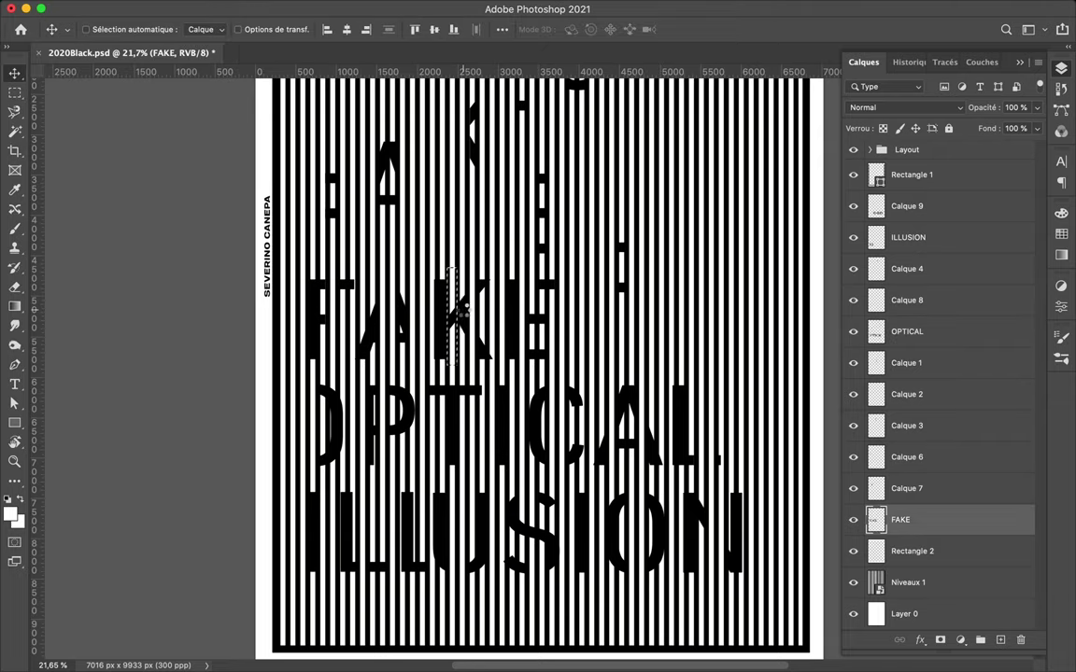
key("m")
scroll(605, 361, "down", 3)
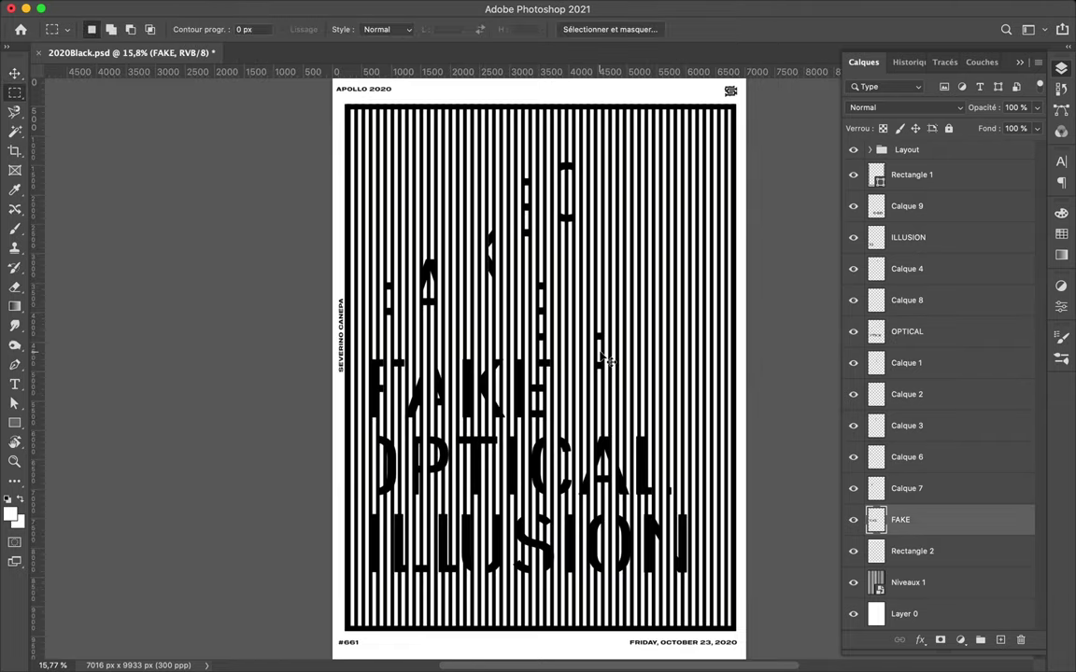